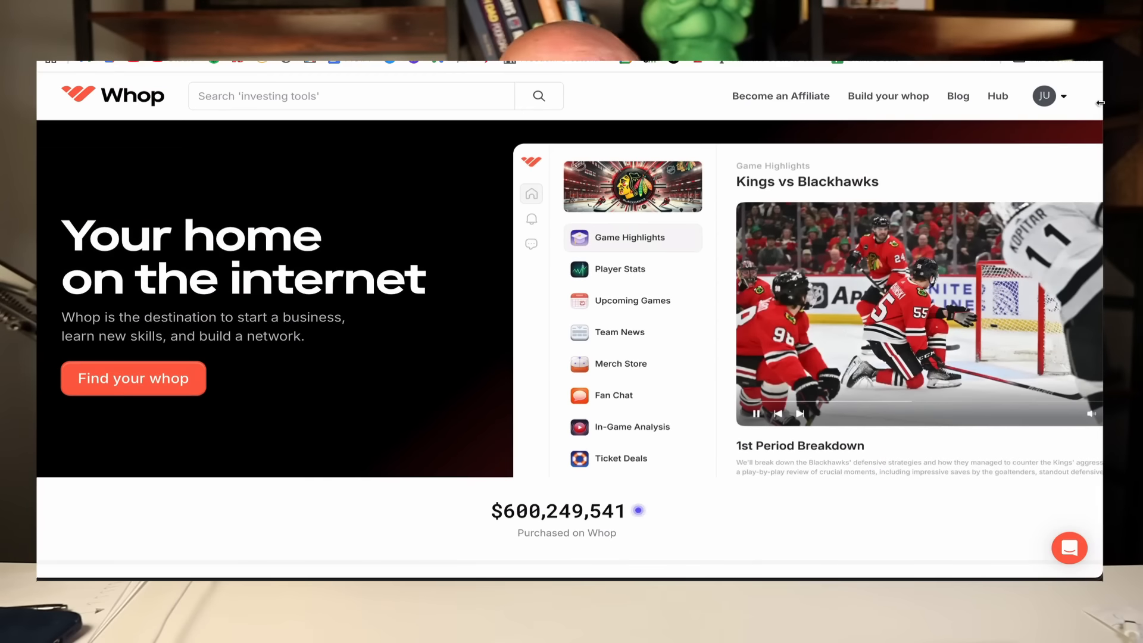
# Look through the Whop home page, including the featured whops, user reviews, shopping benefits and blog section.
pyautogui.scroll(-5, 1087, 117)
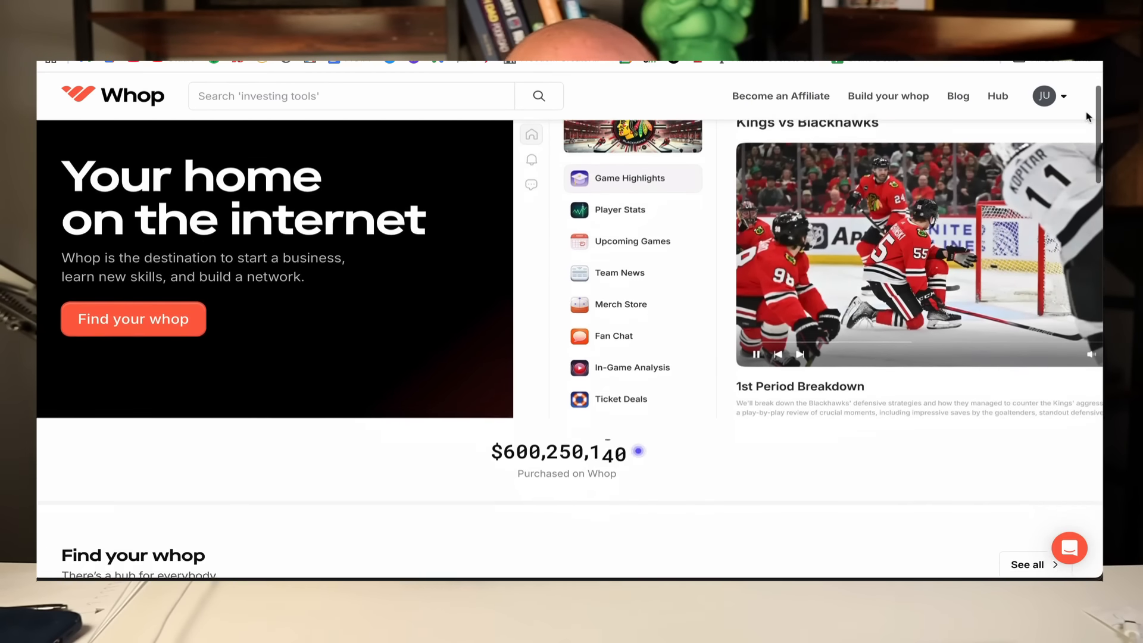
pyautogui.scroll(-5, 1087, 117)
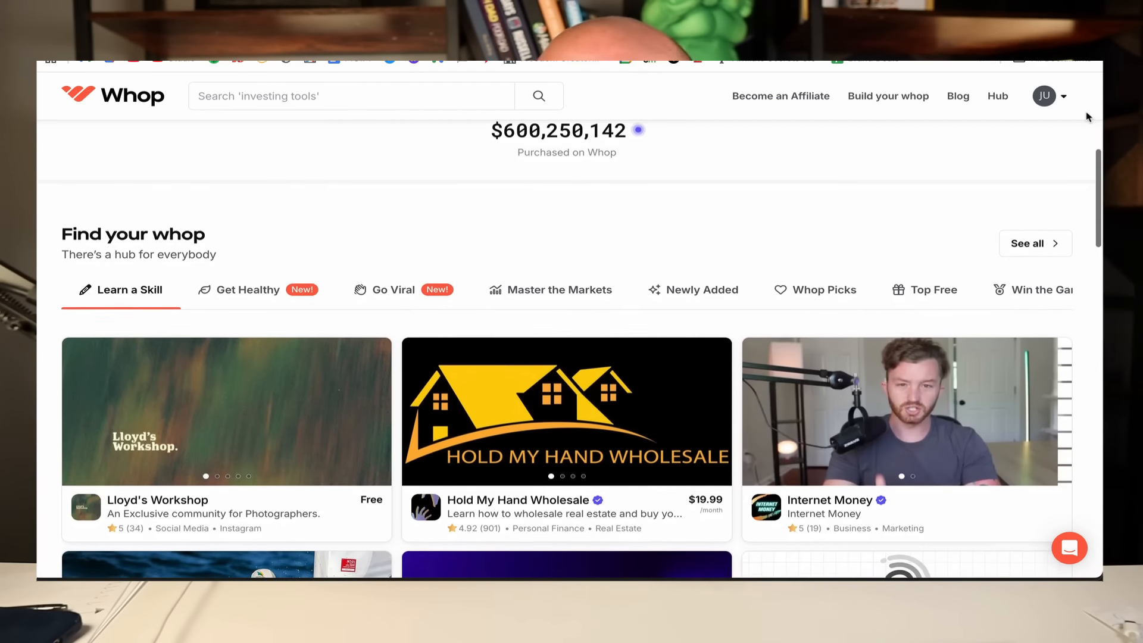
pyautogui.scroll(-5, 1087, 117)
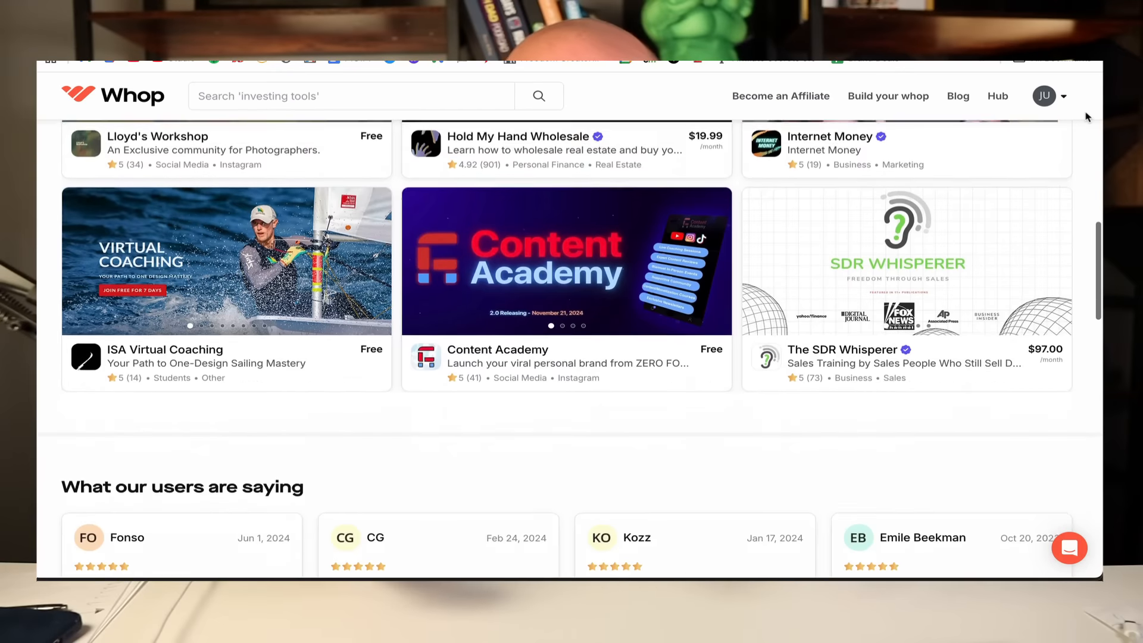
pyautogui.scroll(-5, 1087, 117)
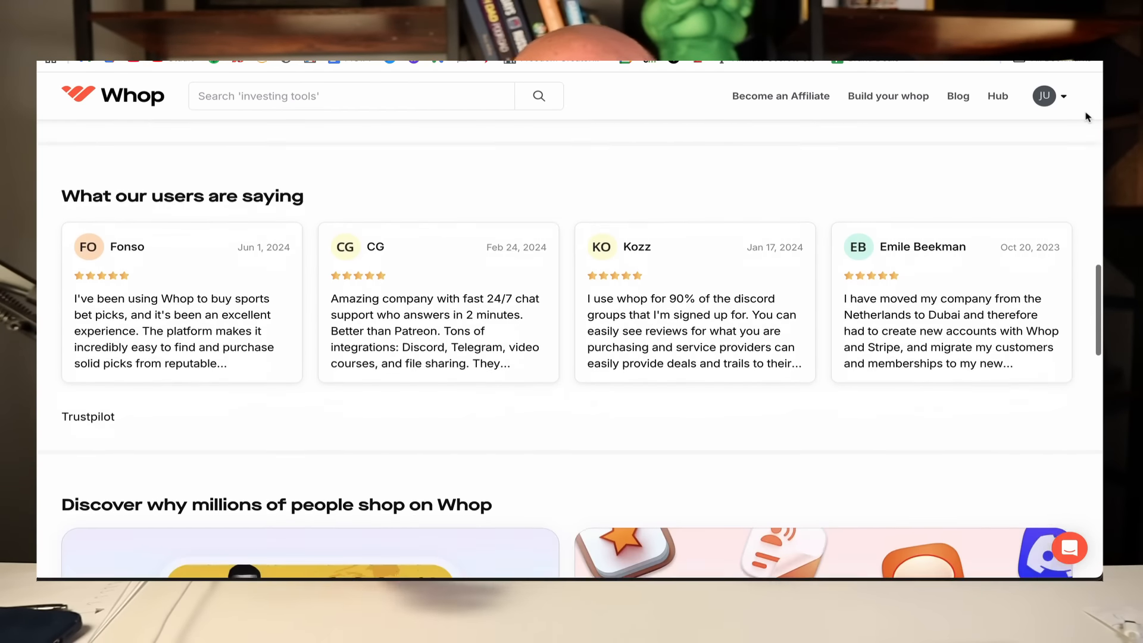
pyautogui.scroll(-2, 1087, 116)
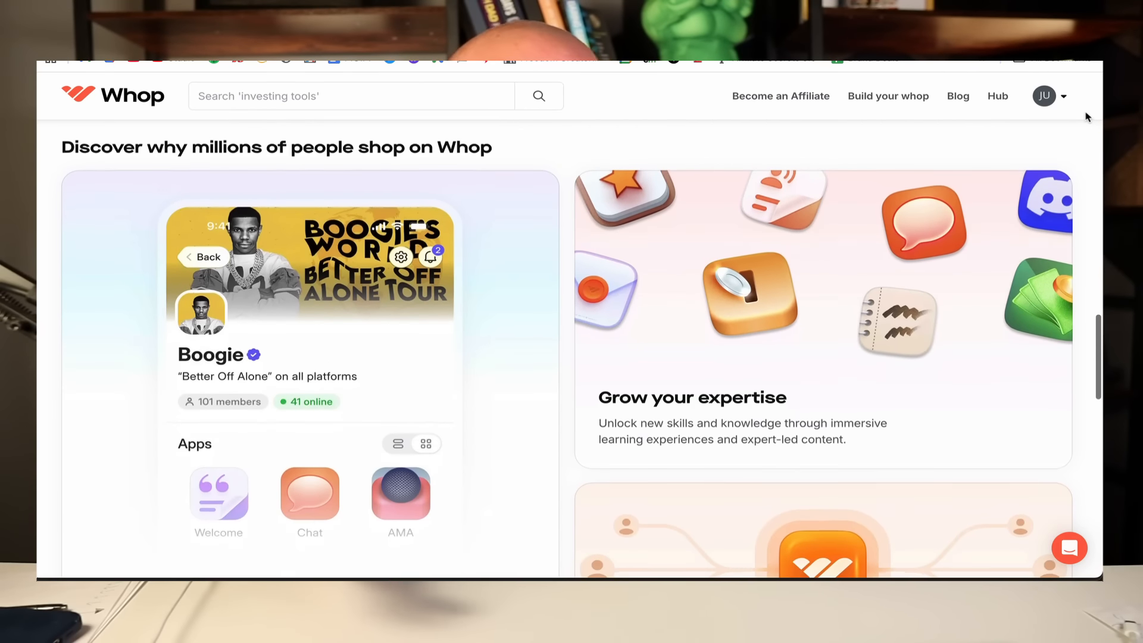
pyautogui.scroll(-1, 1087, 117)
pyautogui.scroll(-5, 1087, 117)
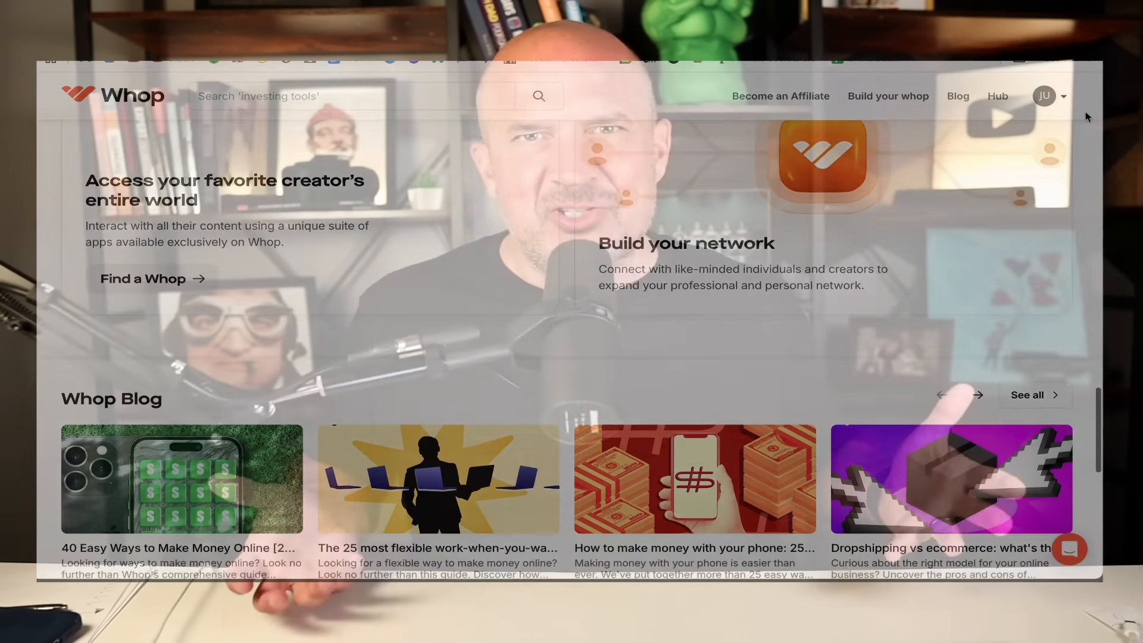
pyautogui.scroll(-3, 1087, 117)
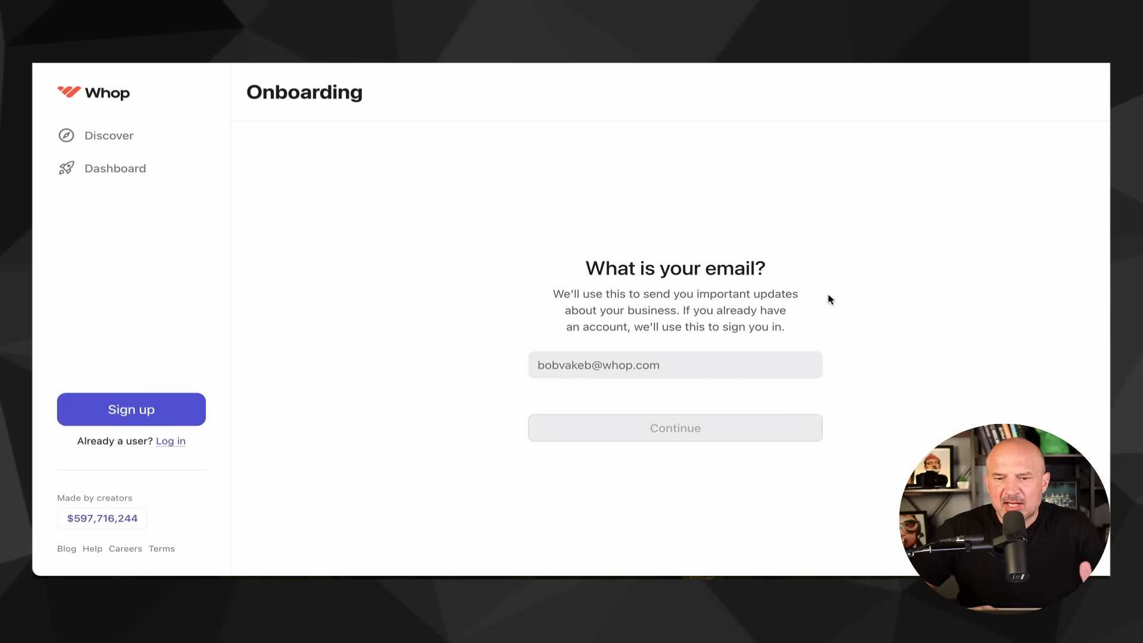
# Enter the account's e-mail address on the onboarding page and submit it.
pyautogui.click(625, 358)
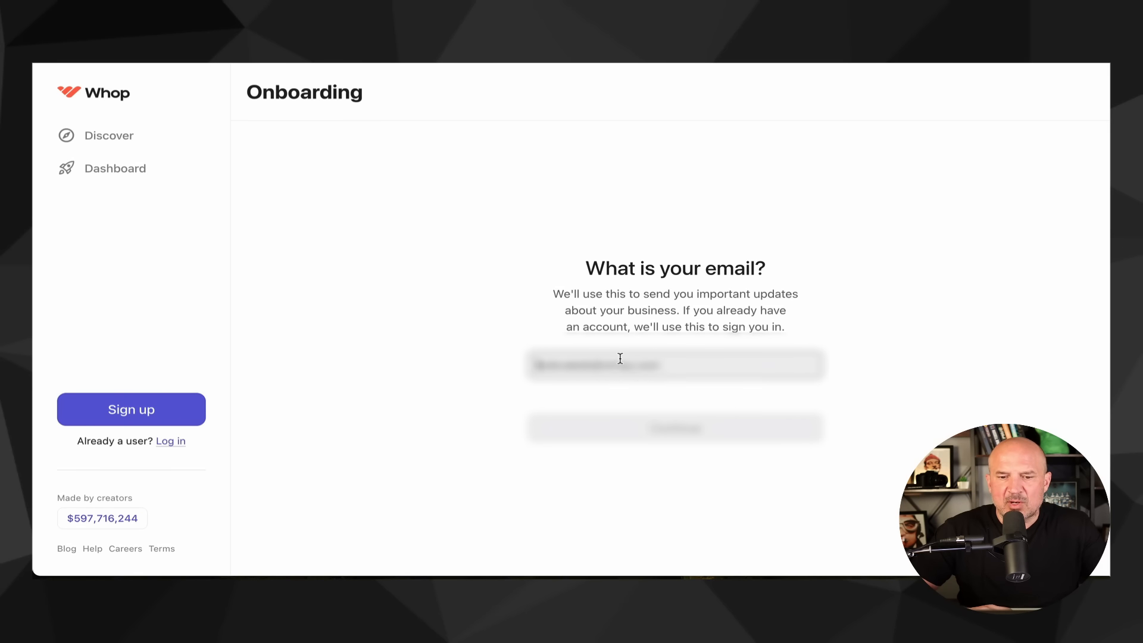
pyautogui.click(659, 402)
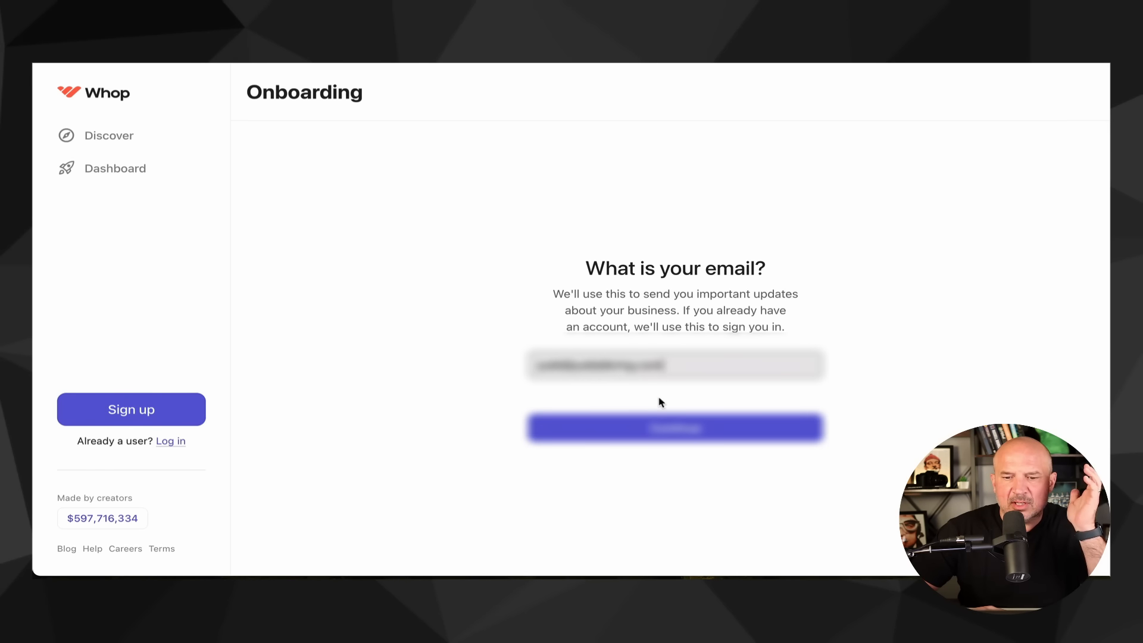
pyautogui.click(664, 434)
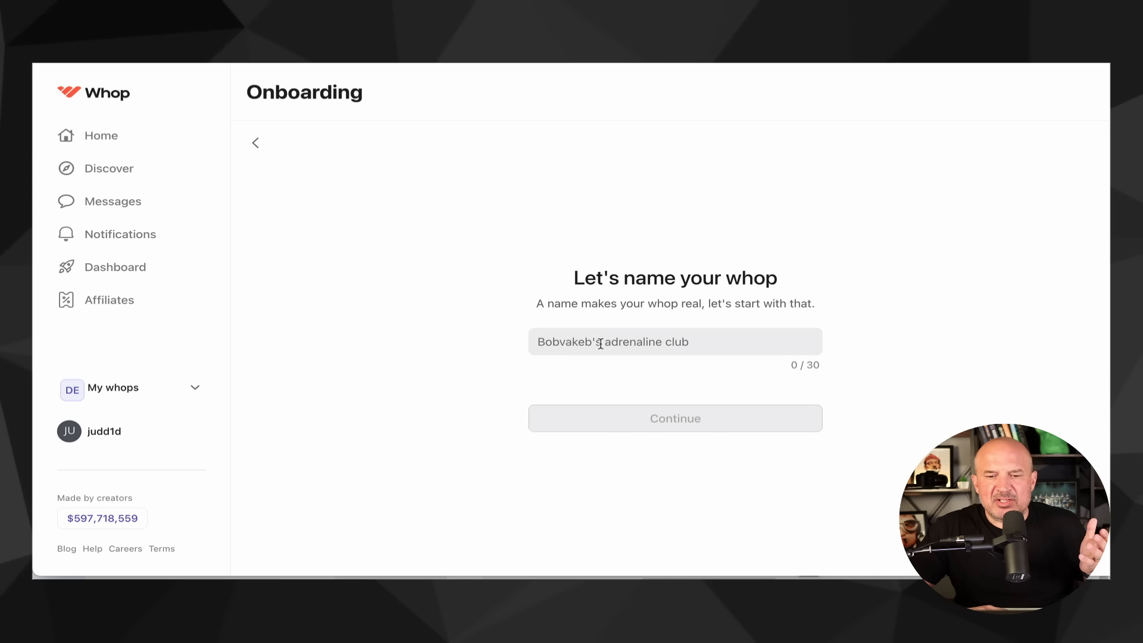
# Name the new whop "Digital Marekting Empire" and proceed to the headline question.
pyautogui.click(589, 352)
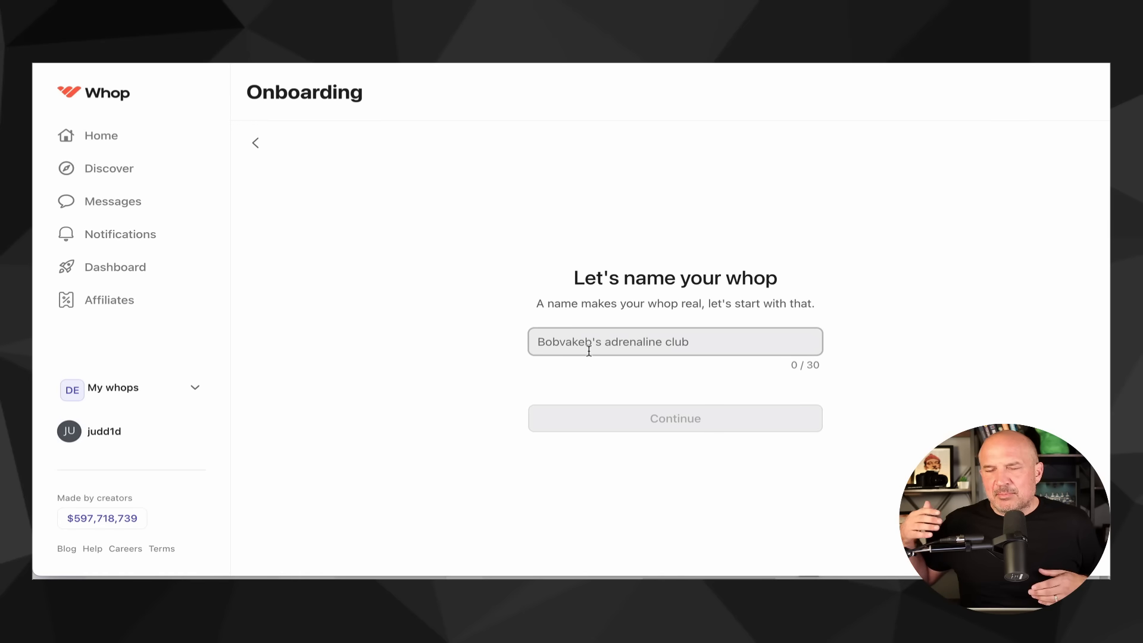
pyautogui.click(589, 351)
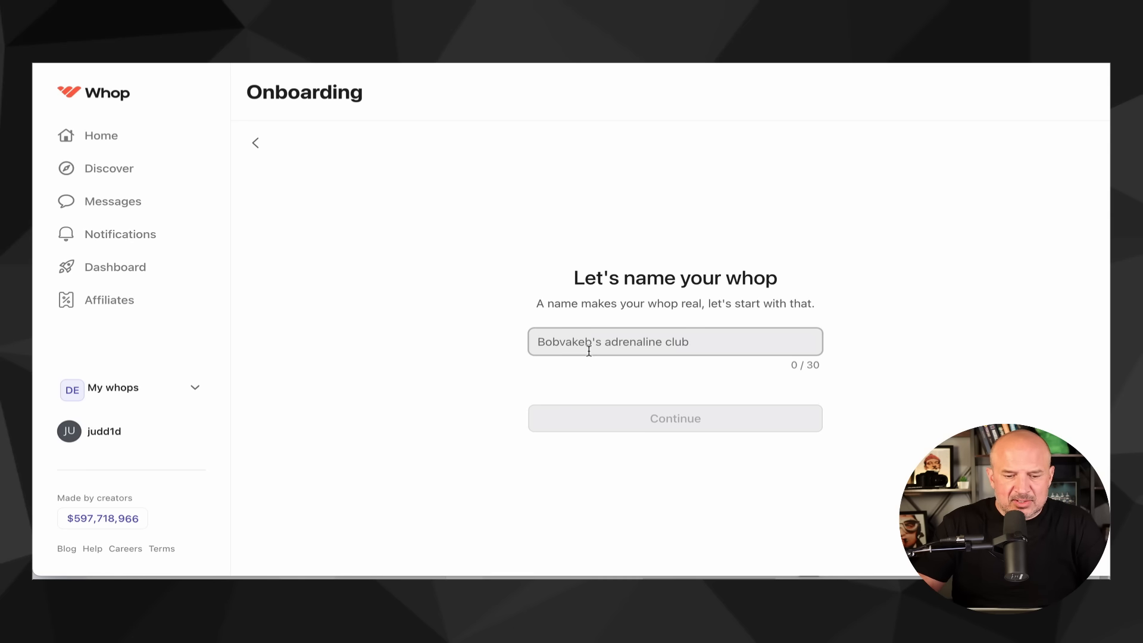
pyautogui.write('Digital')
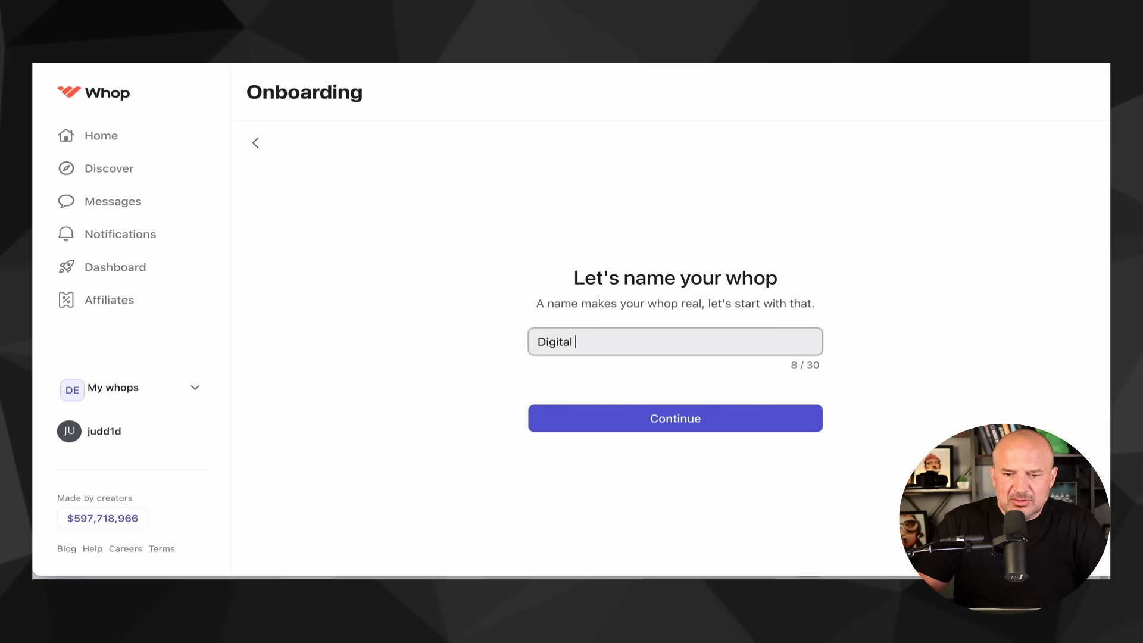
pyautogui.write(' Marekting')
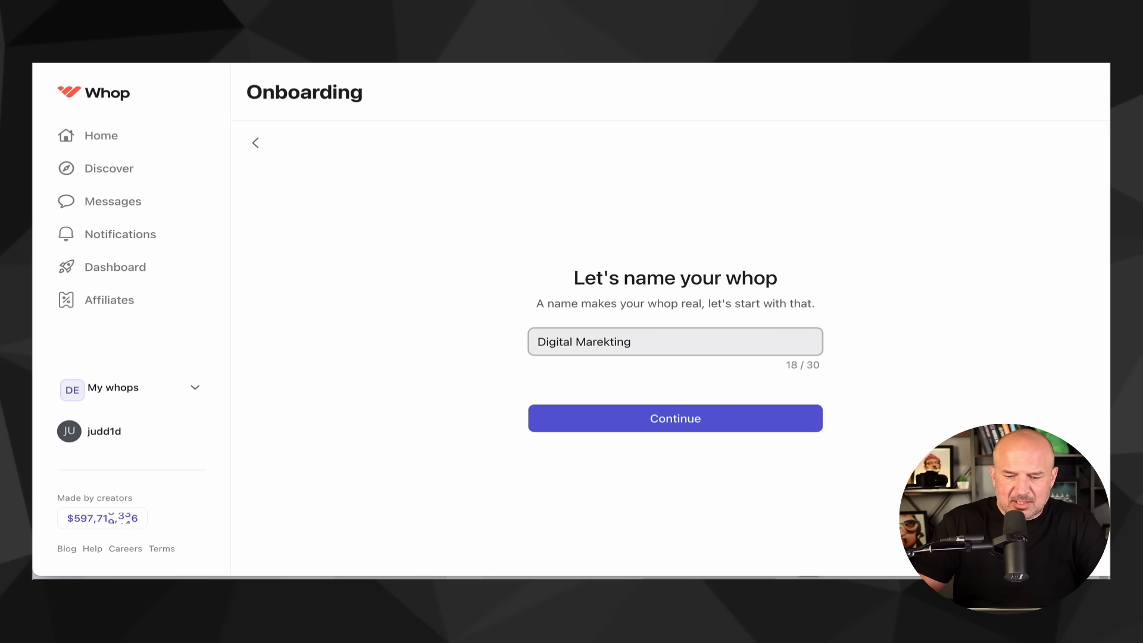
pyautogui.write(' Empire')
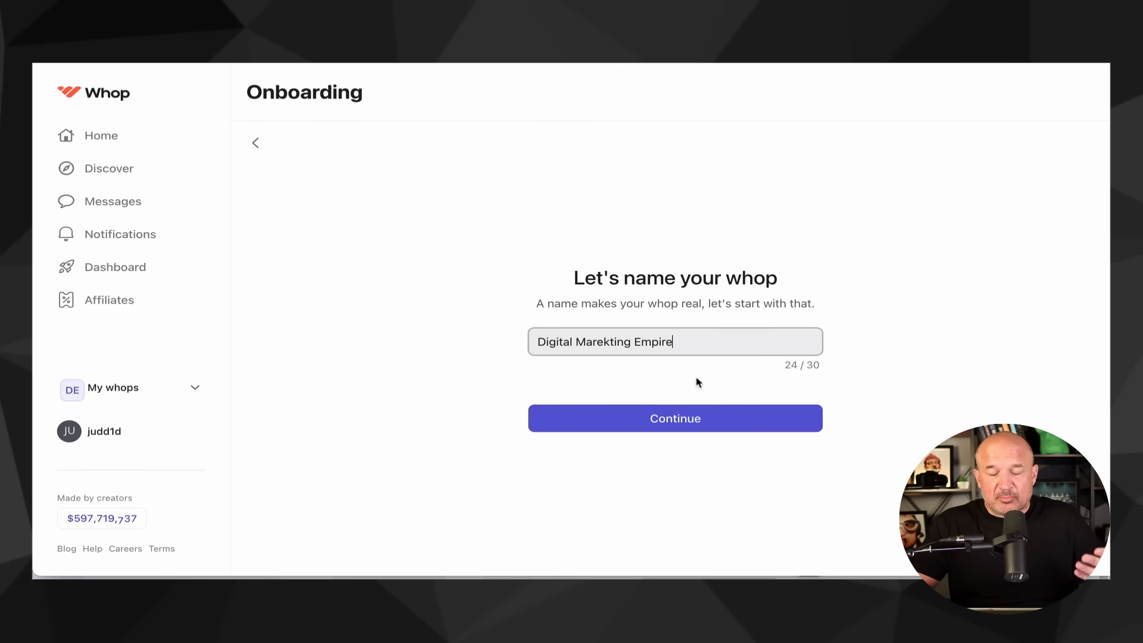
pyautogui.click(676, 419)
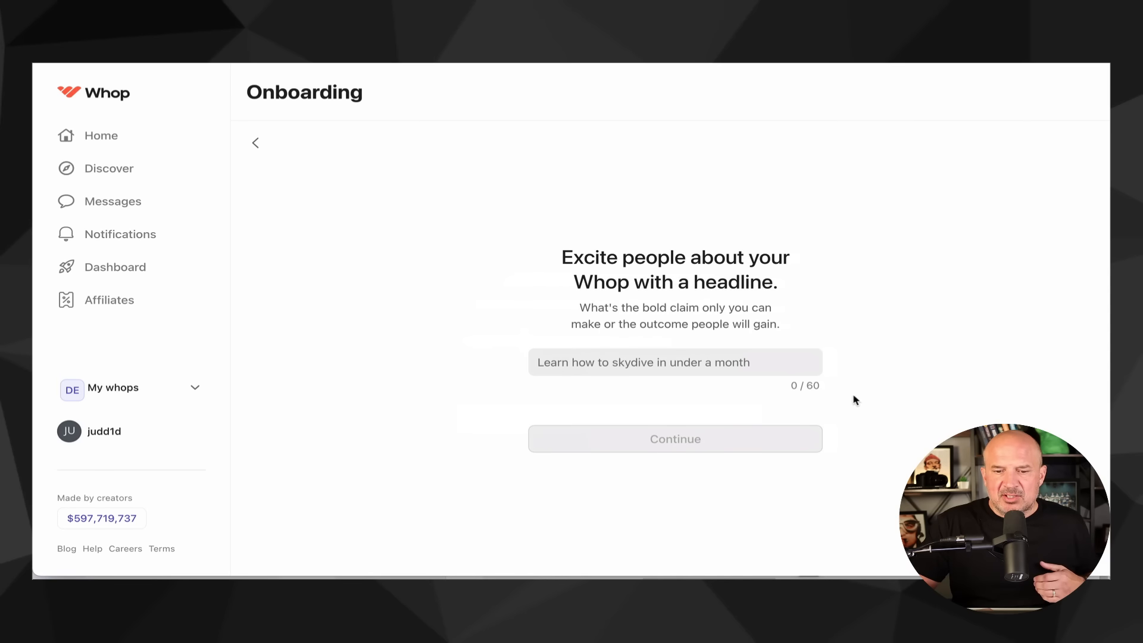
# Set the whop's headline to "How To Get Paid For What You Know" and submit it.
pyautogui.click(675, 372)
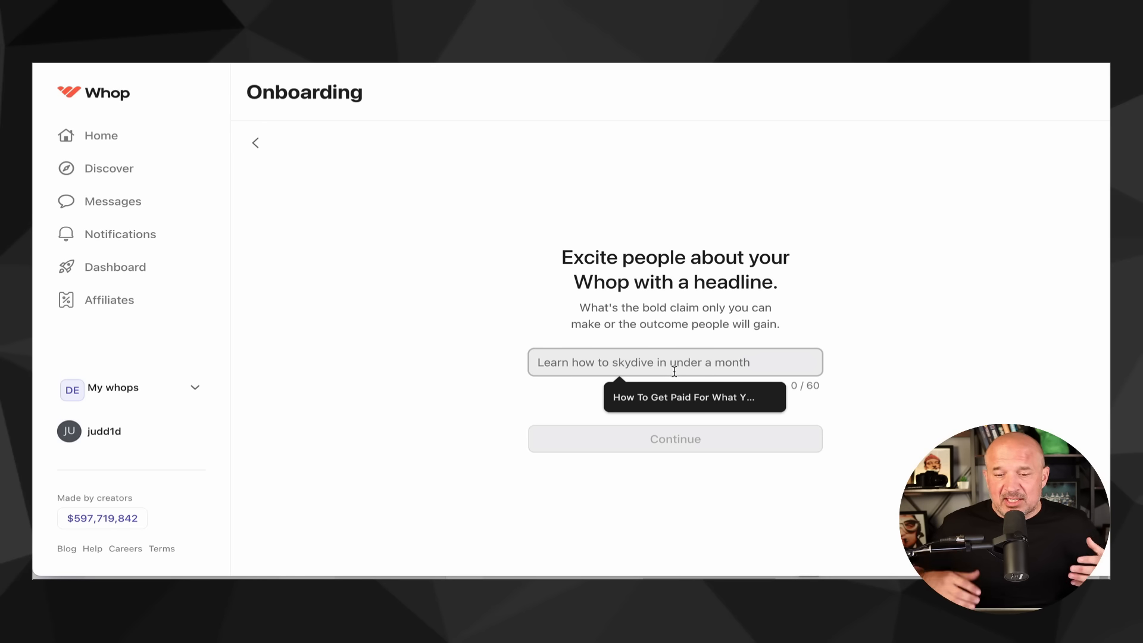
pyautogui.click(666, 400)
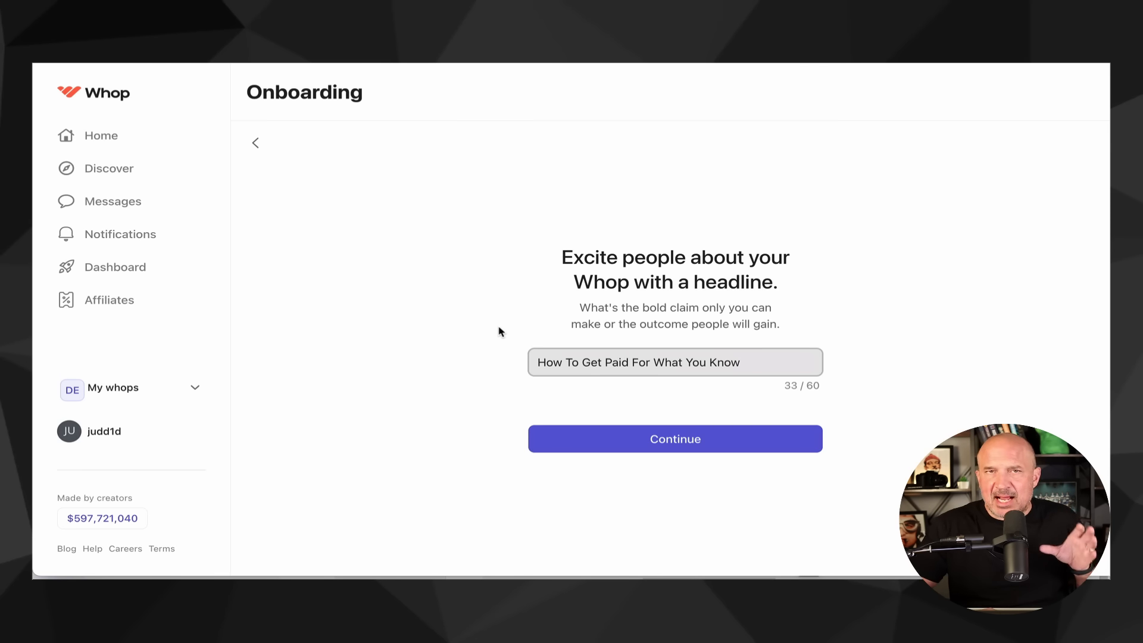
pyautogui.click(661, 439)
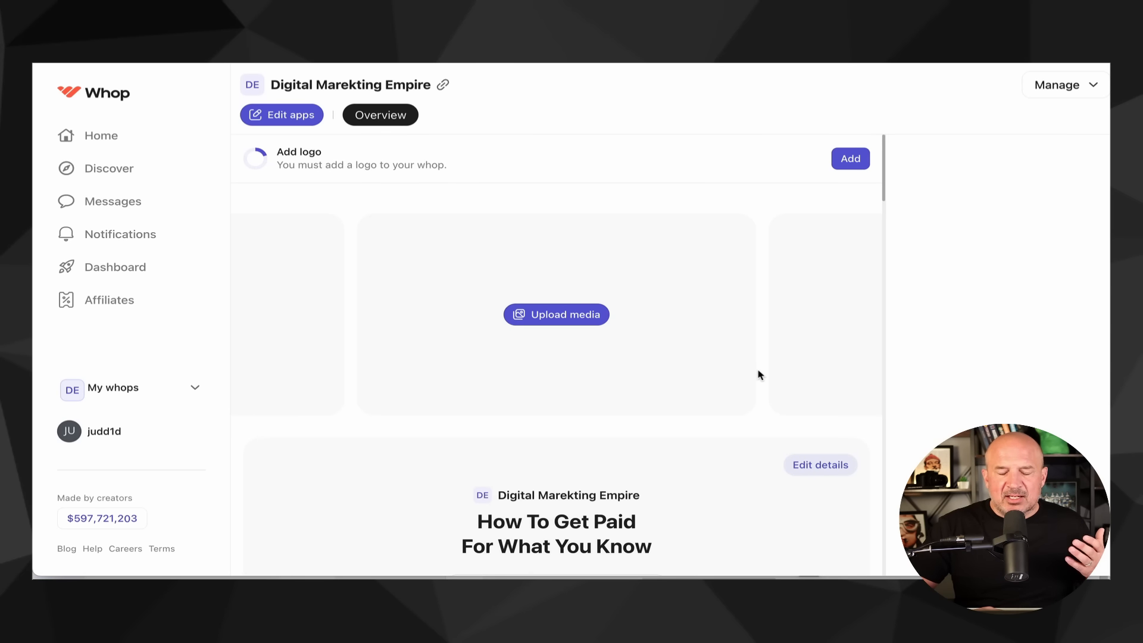
# Examine the sections of the new whop's overview page, from the details down to the affiliate offer.
pyautogui.scroll(-8, 759, 375)
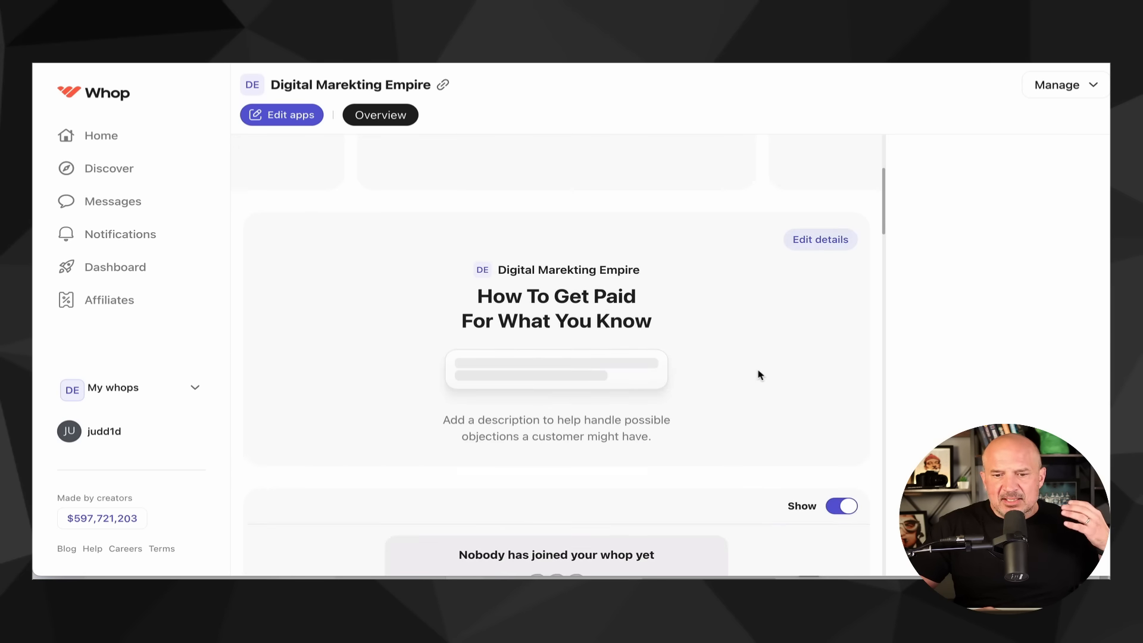
pyautogui.scroll(-10, 759, 375)
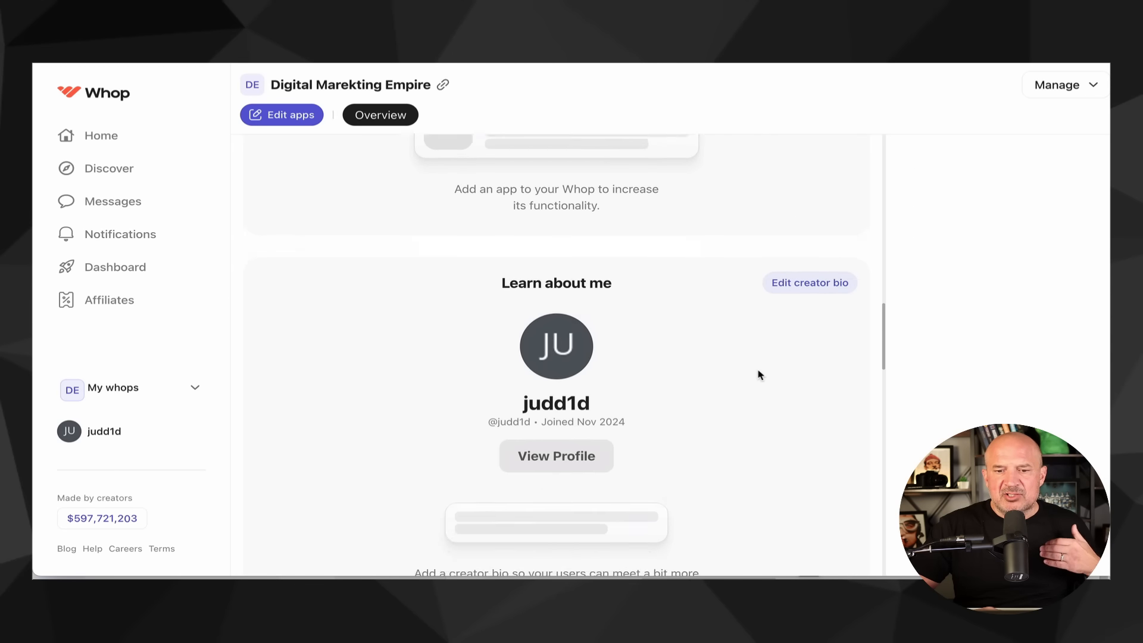
pyautogui.scroll(-10, 759, 375)
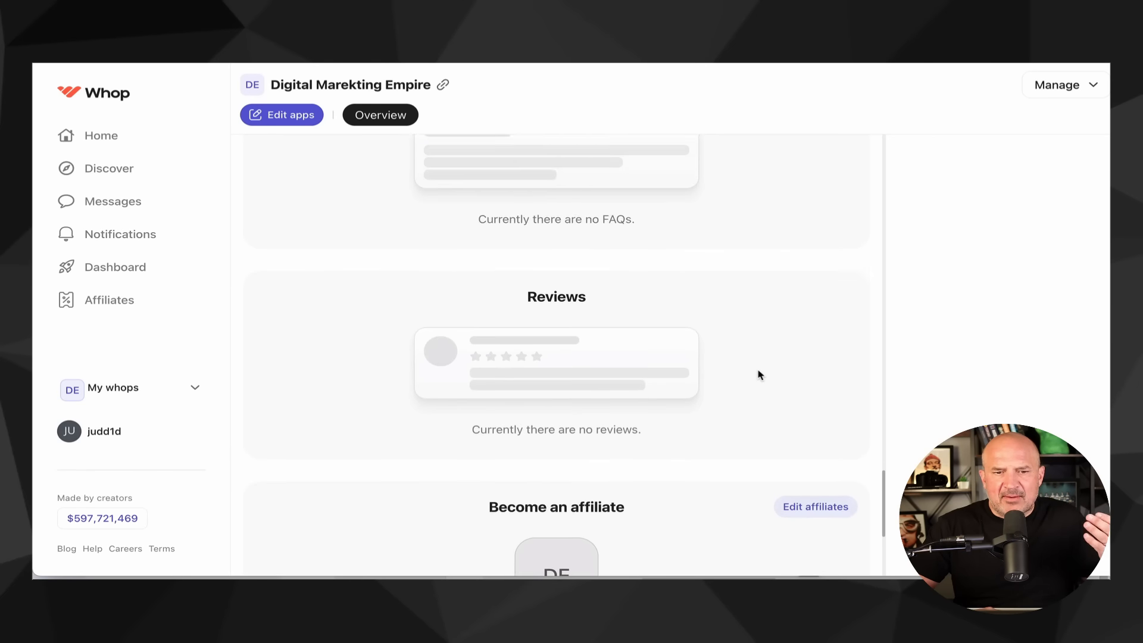
pyautogui.scroll(-1, 759, 375)
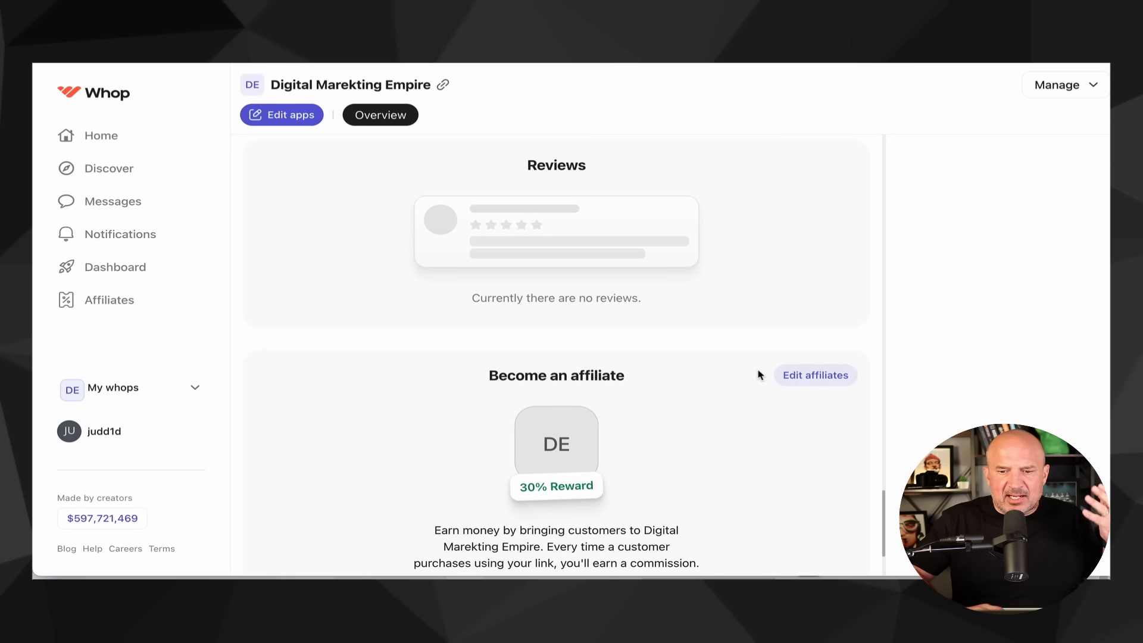
pyautogui.scroll(-2, 759, 375)
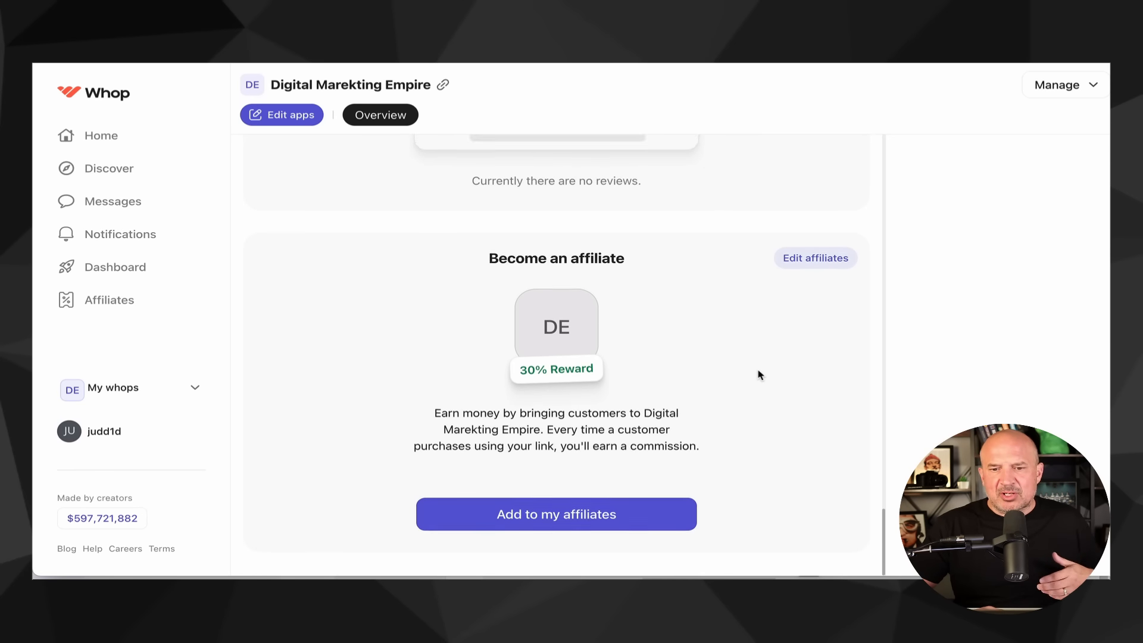
pyautogui.scroll(8, 759, 375)
pyautogui.scroll(15, 759, 375)
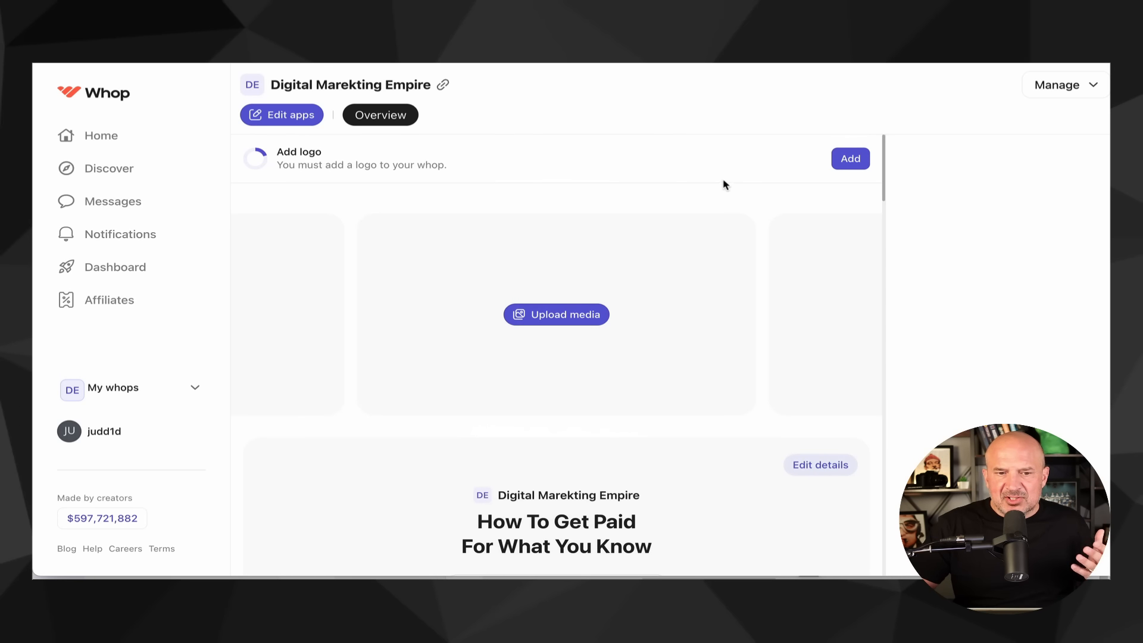
# Upload digital marketing.png from Downloads as the whop's logo and save the details.
pyautogui.click(857, 158)
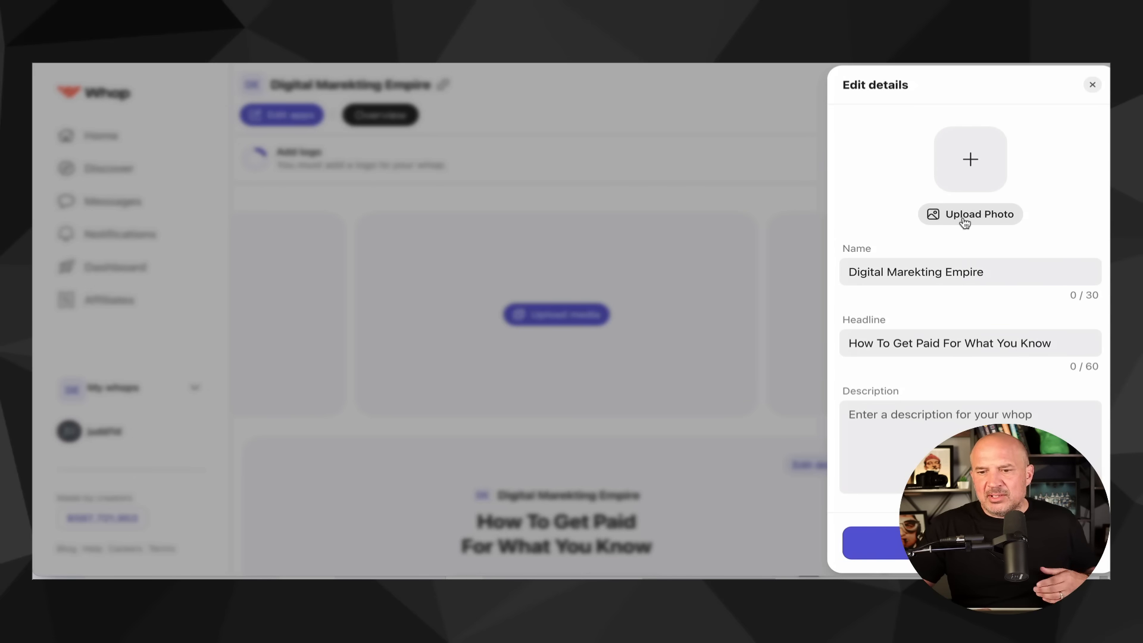
pyautogui.click(964, 223)
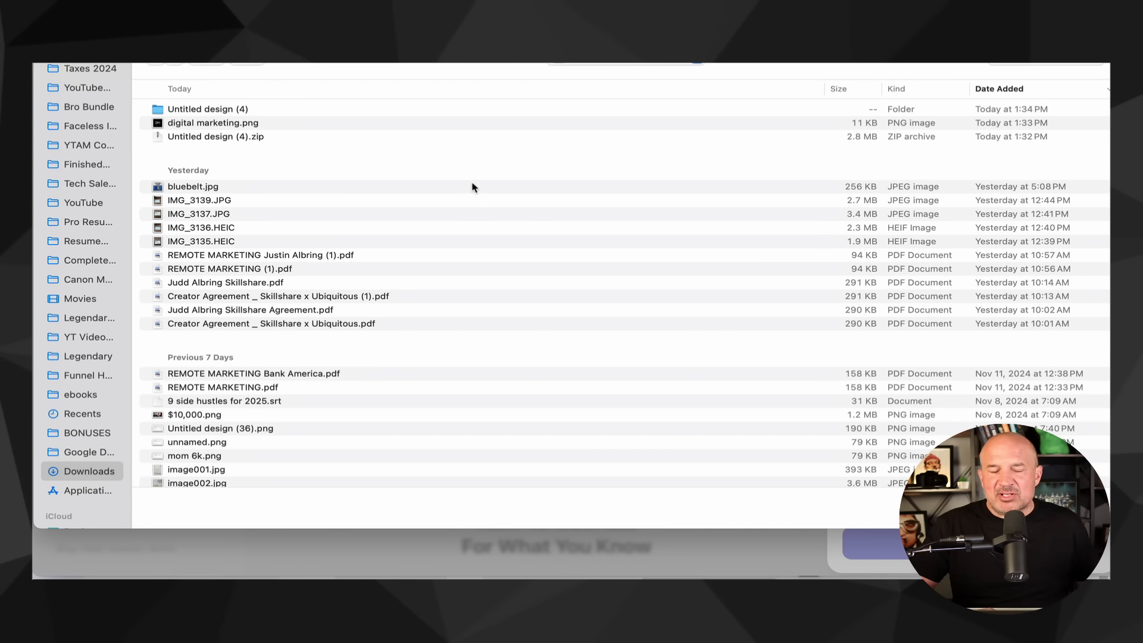
pyautogui.doubleClick(230, 125)
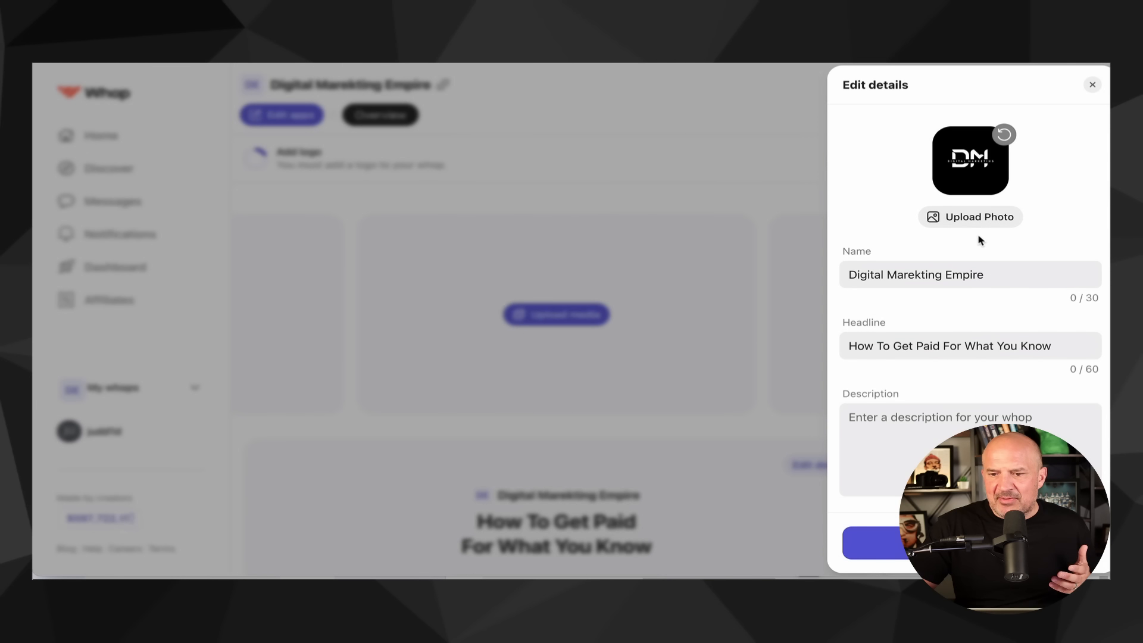
pyautogui.click(871, 543)
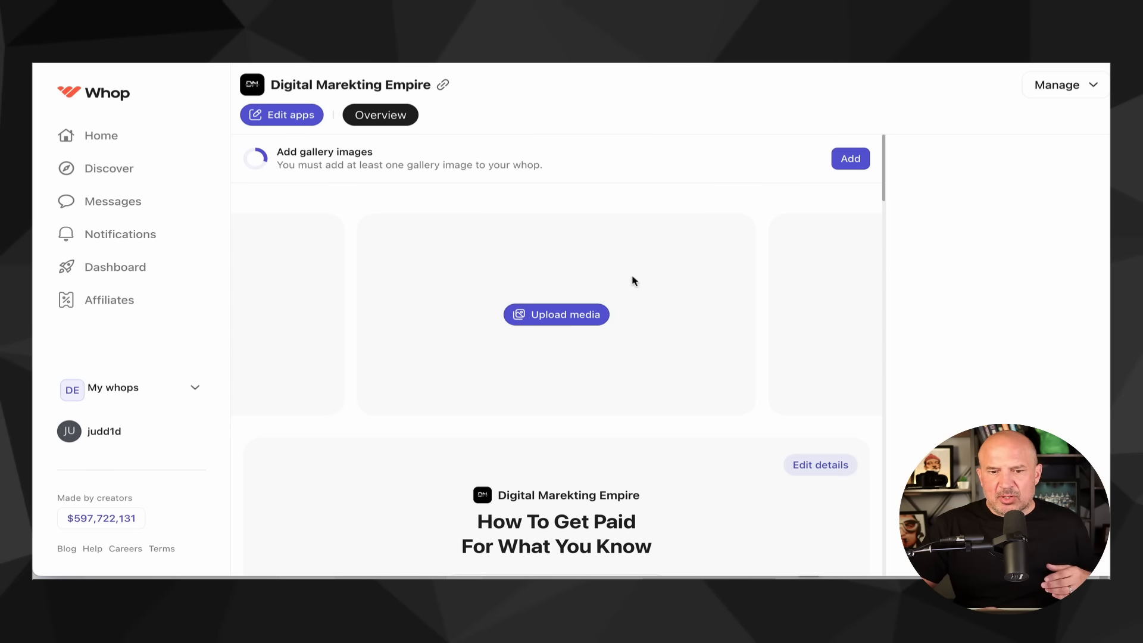
# Add 1.png, 2.png and 3.png from the "Untitled design (4)" folder to the whop's gallery and save it.
pyautogui.click(580, 312)
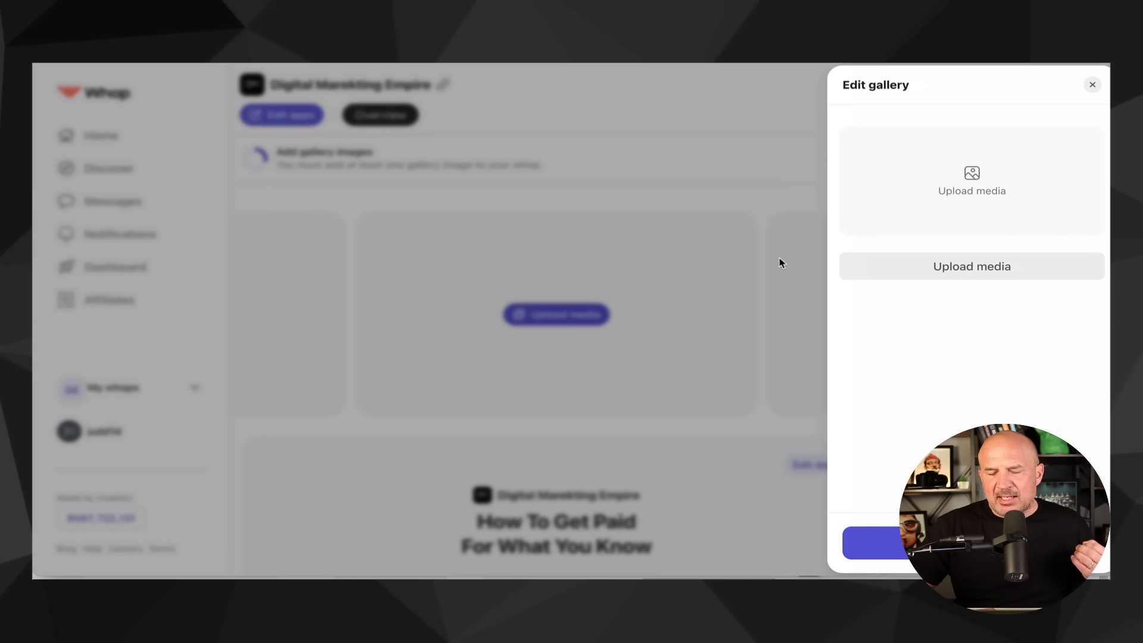
pyautogui.click(934, 273)
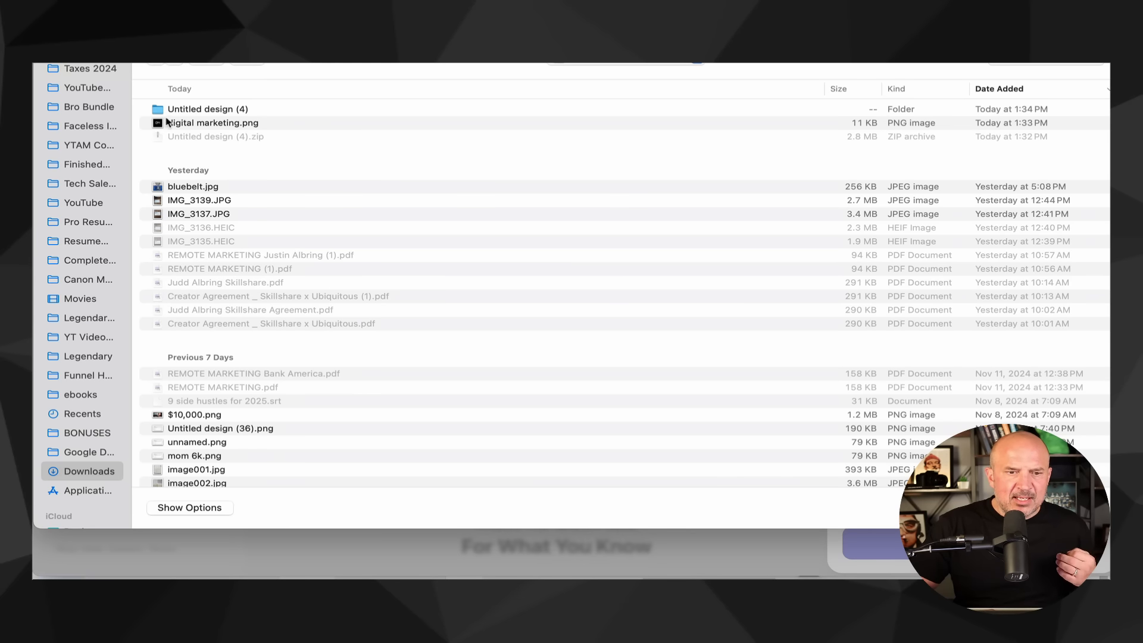
pyautogui.doubleClick(183, 110)
pyautogui.click(184, 112)
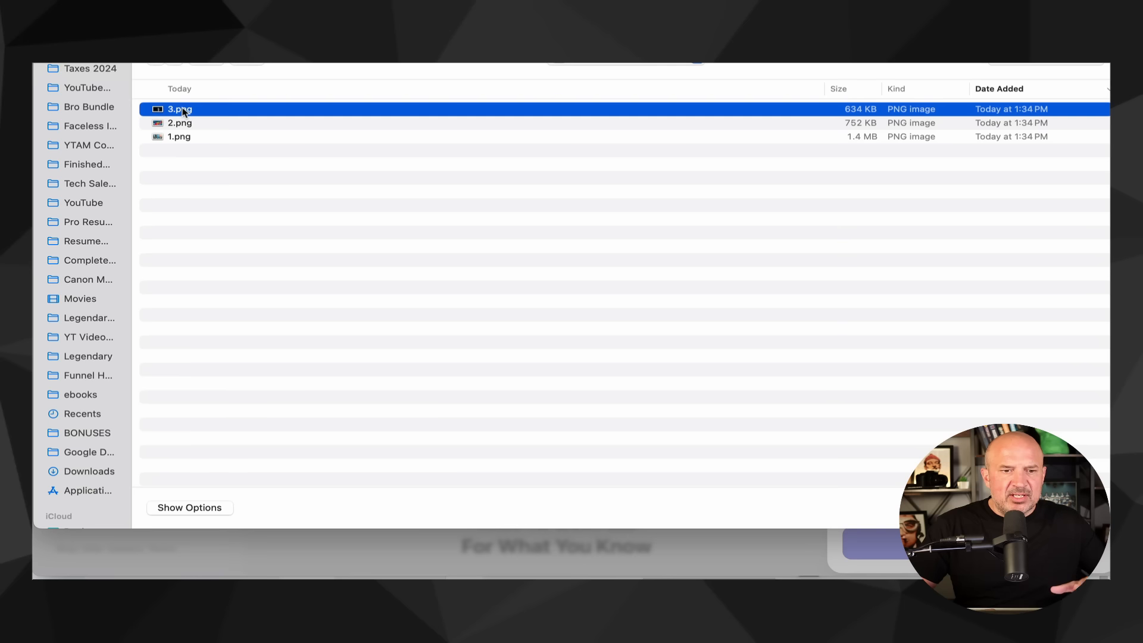
pyautogui.keyDown('shift'); pyautogui.click(183, 138); pyautogui.keyUp('shift')
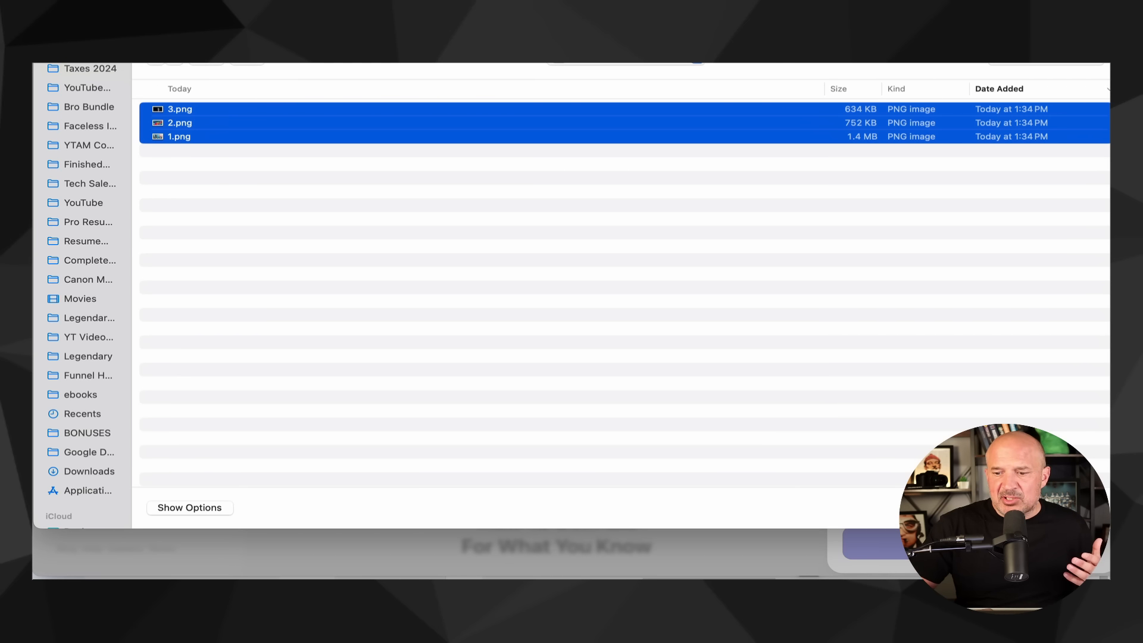
pyautogui.click(1079, 507)
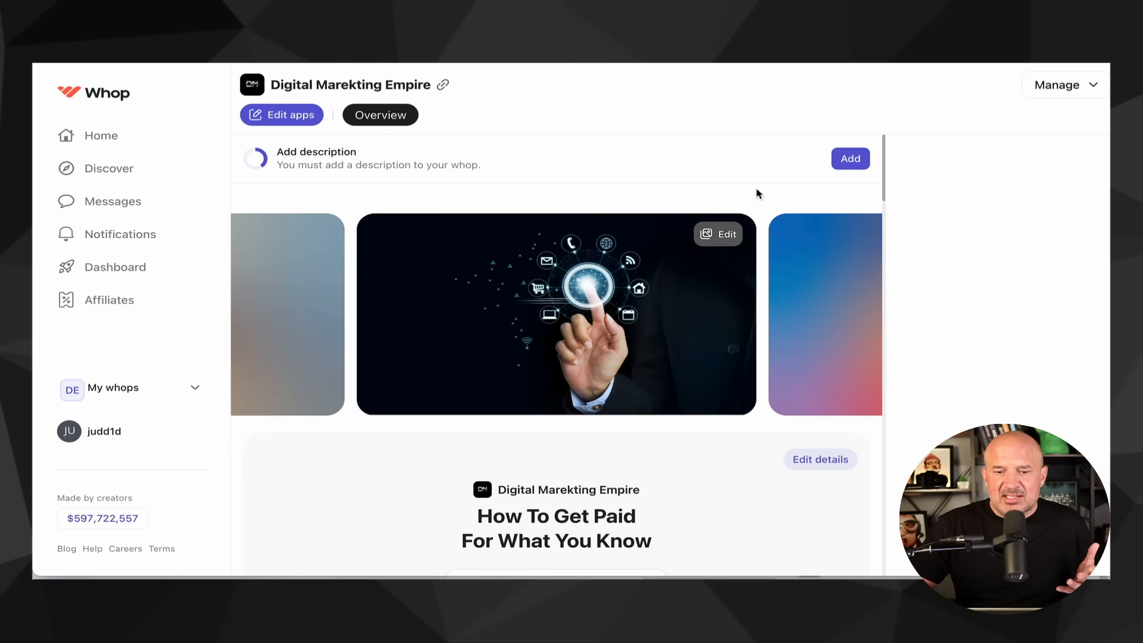
pyautogui.scroll(-1, 759, 302)
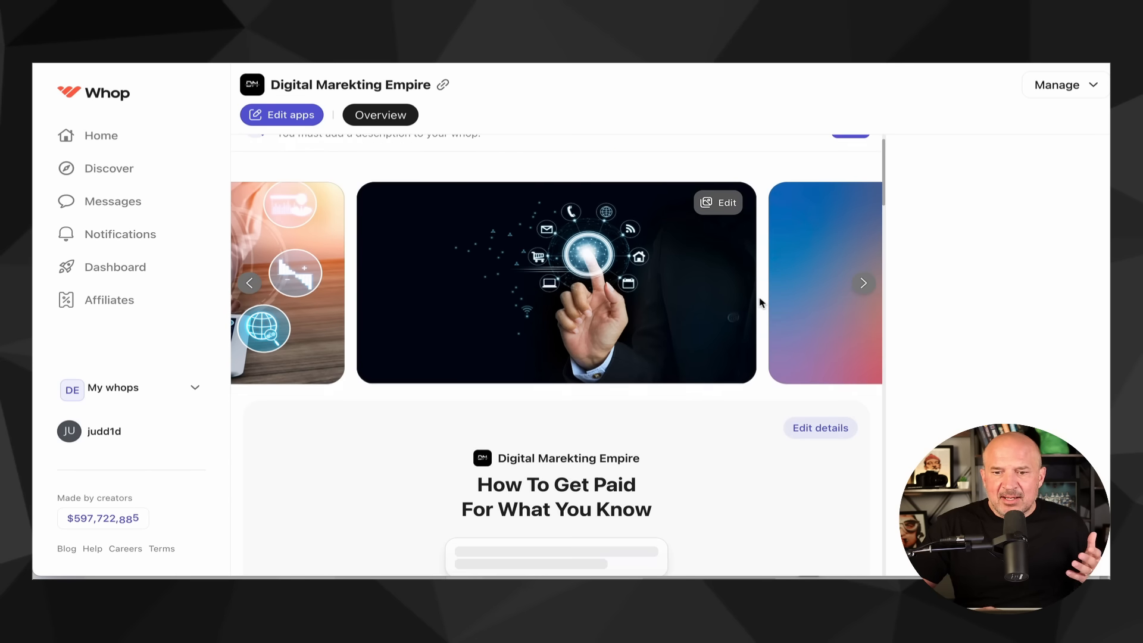
# Add the description "Digital Marketing training and coaching" to the whop's details and save it.
pyautogui.scroll(-1, 760, 301)
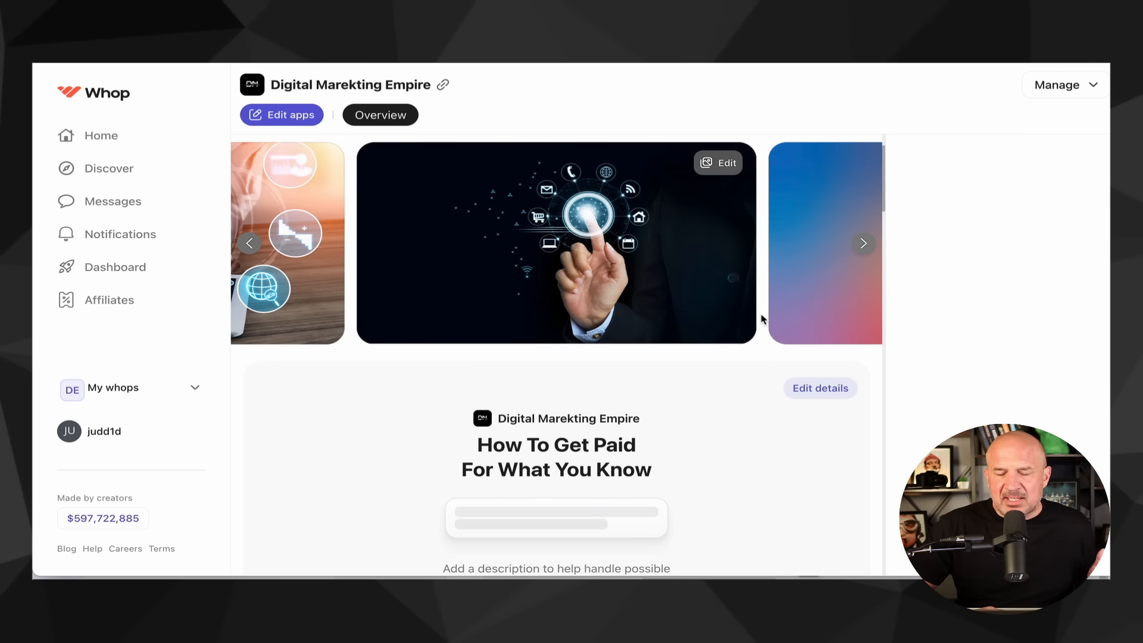
pyautogui.scroll(-1, 760, 337)
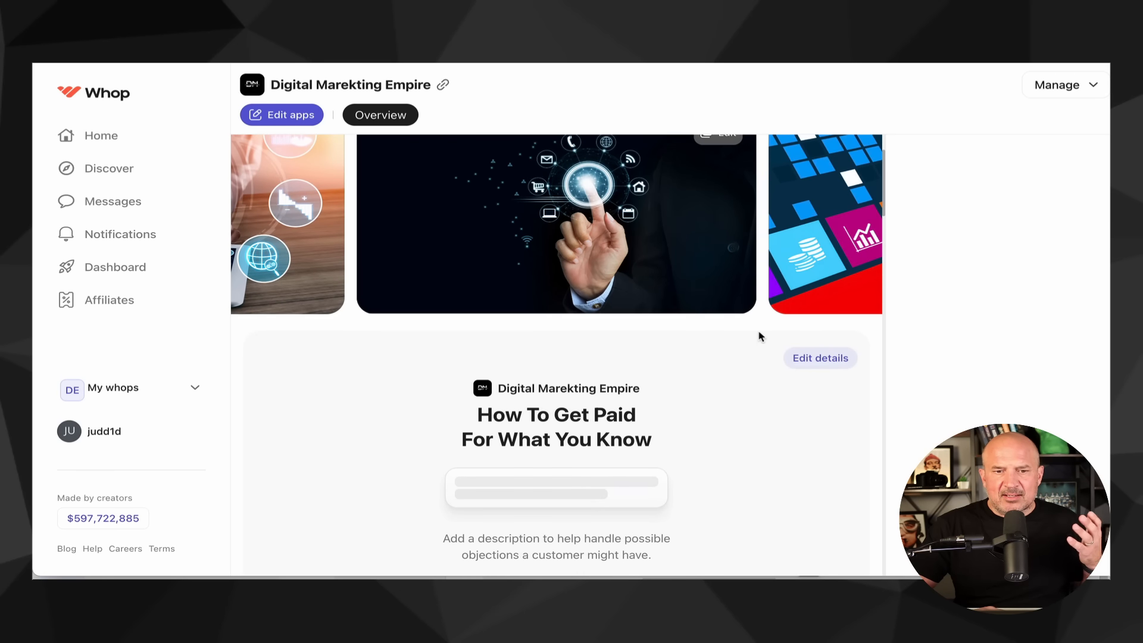
pyautogui.scroll(-1, 760, 336)
pyautogui.scroll(3, 761, 337)
pyautogui.scroll(-1, 760, 337)
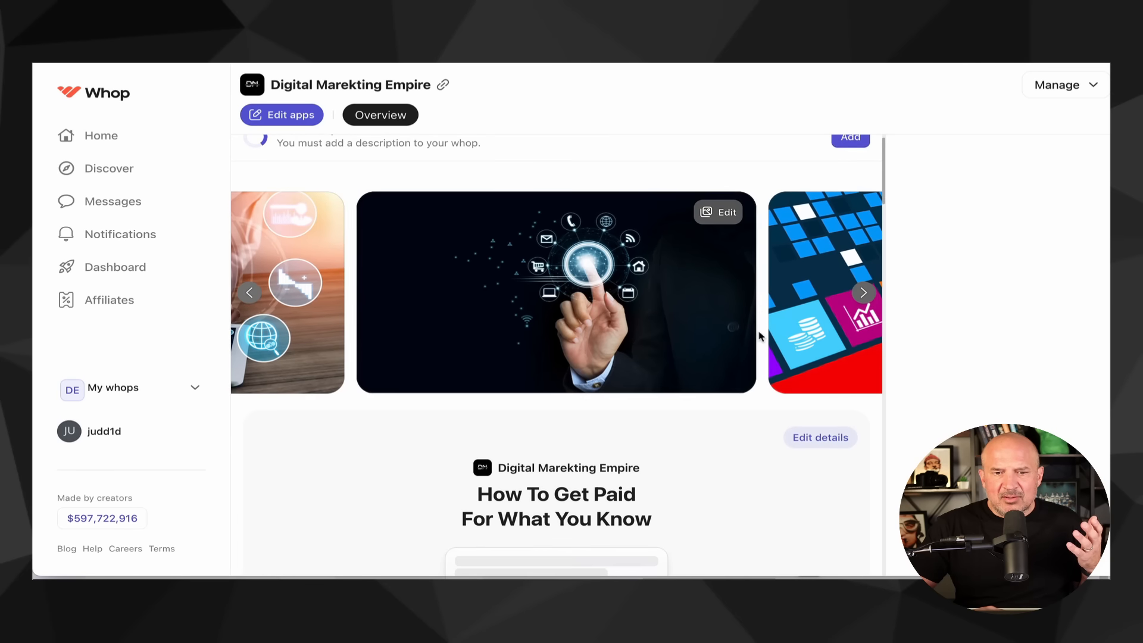
pyautogui.scroll(-3, 760, 337)
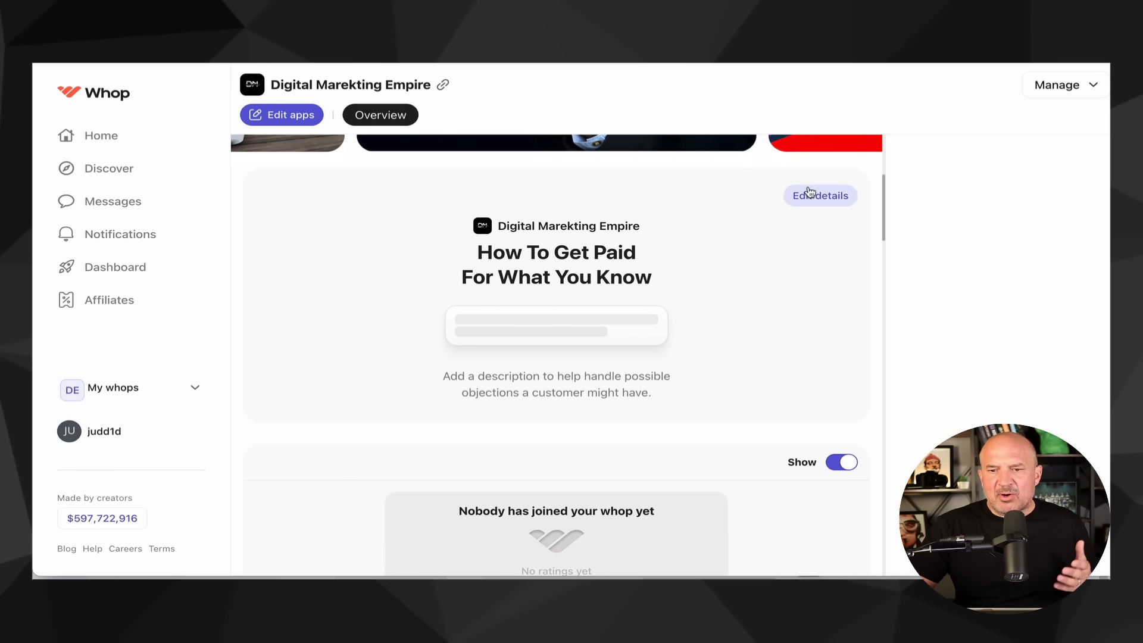
pyautogui.click(811, 193)
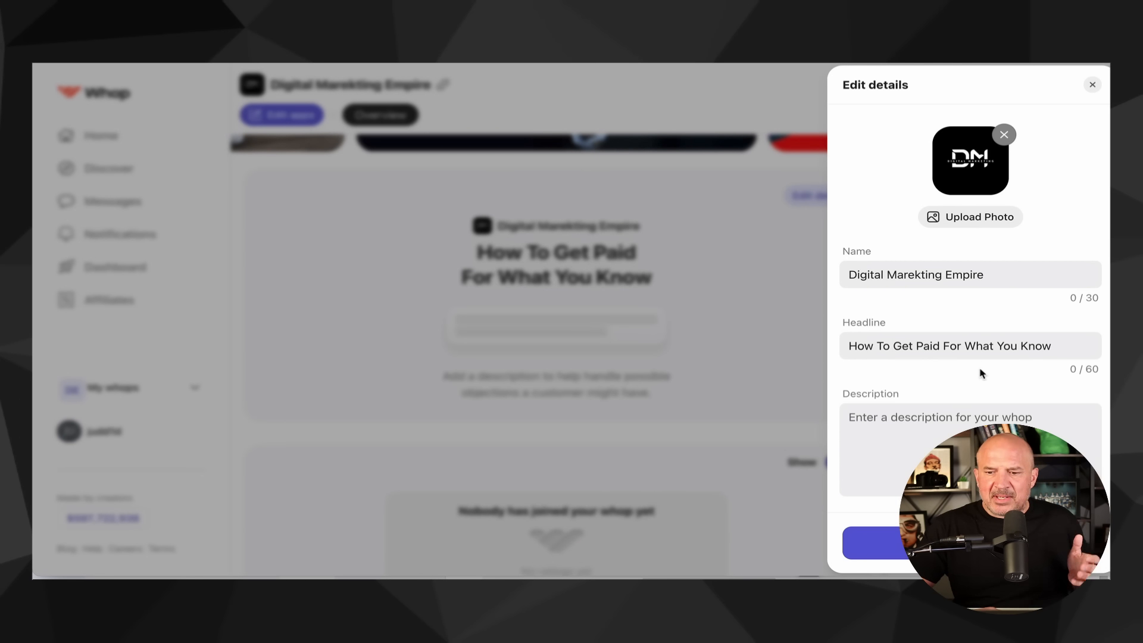
pyautogui.scroll(-1, 965, 384)
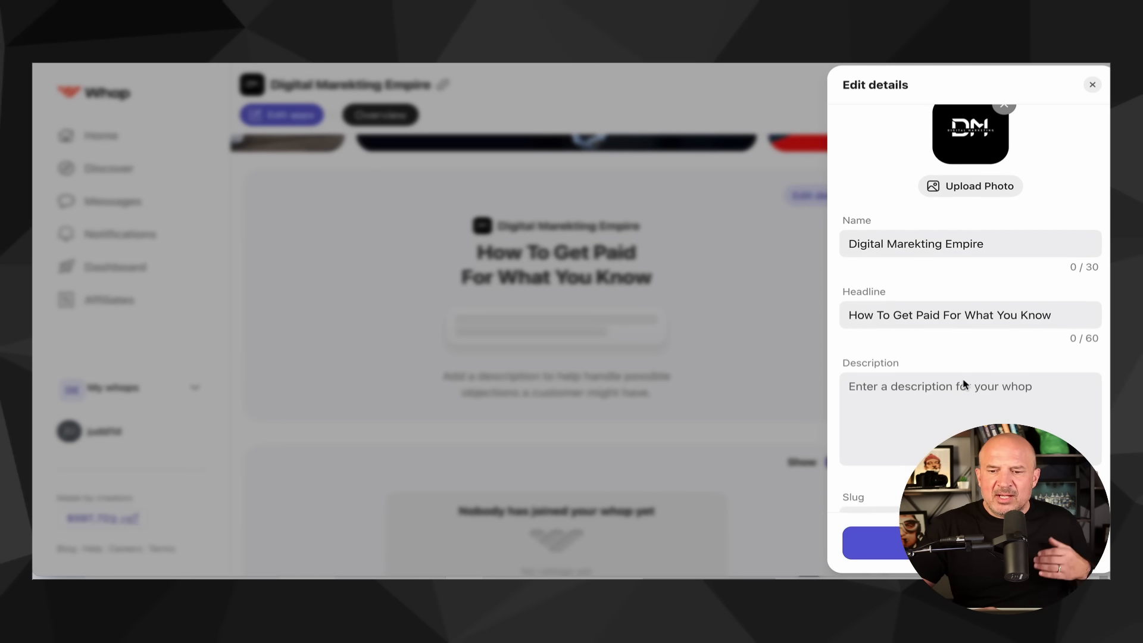
pyautogui.click(882, 388)
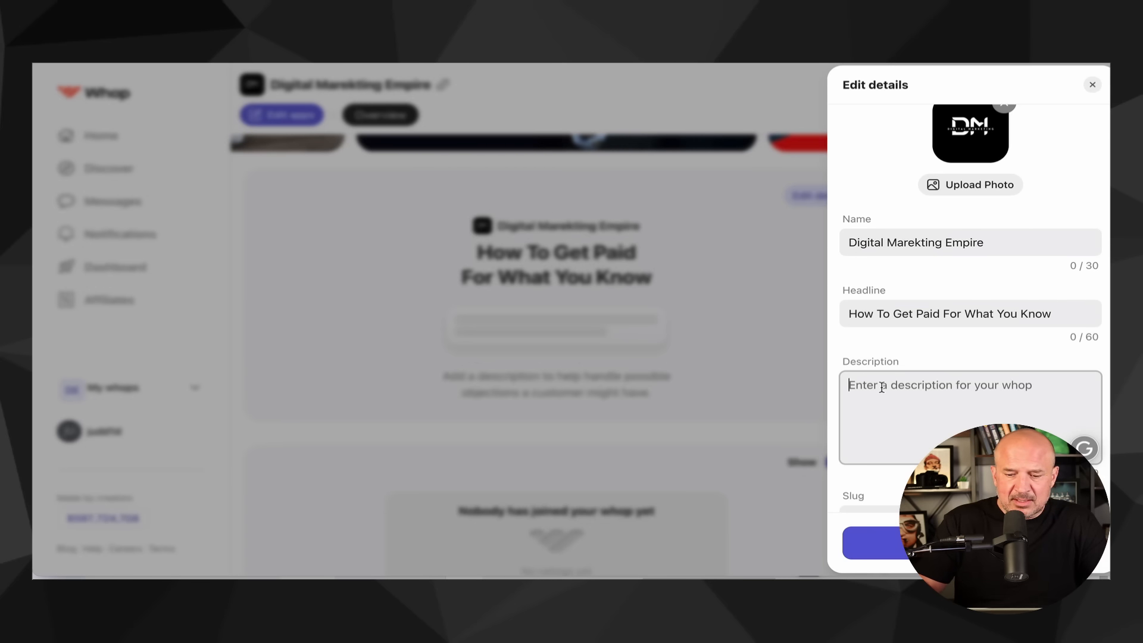
pyautogui.write('Digitsa')
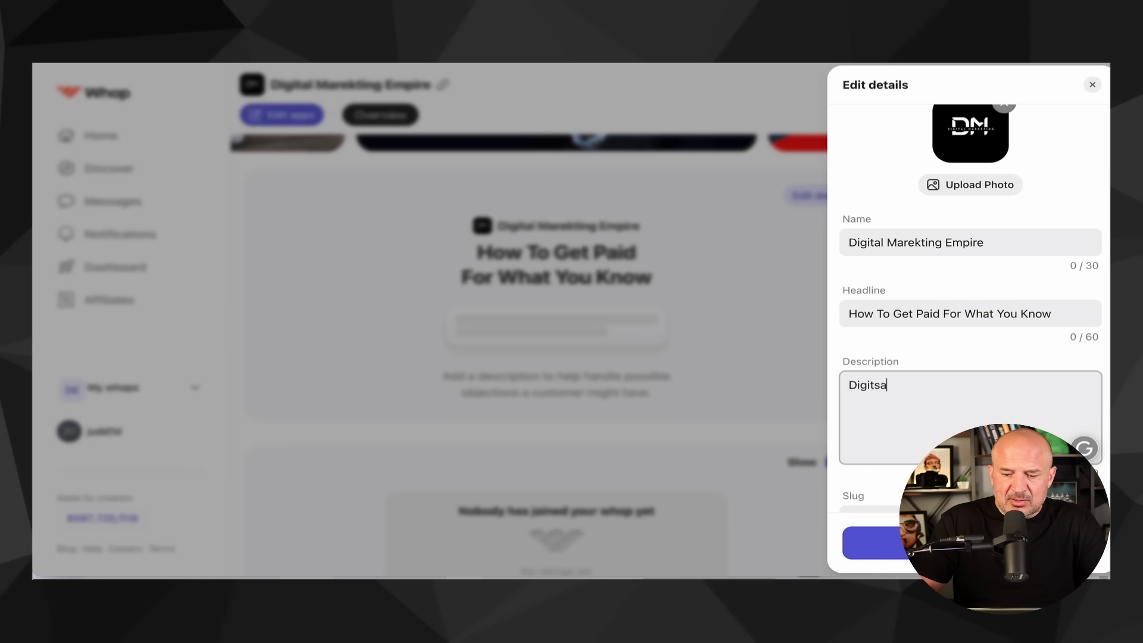
pyautogui.write('l MArketing t')
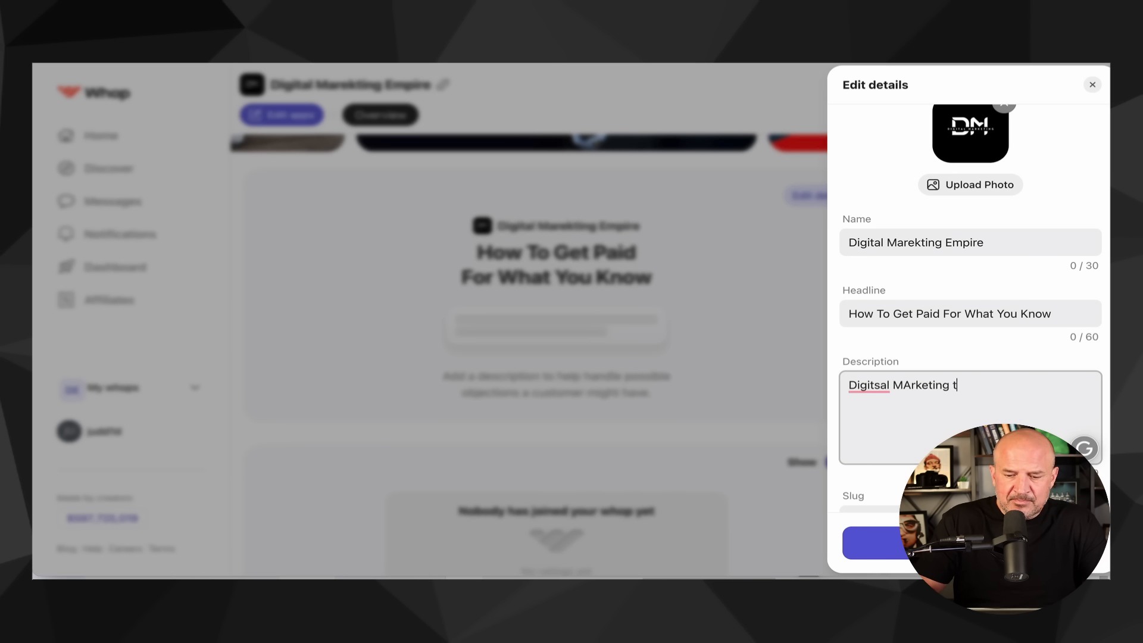
pyautogui.write('raining and coa')
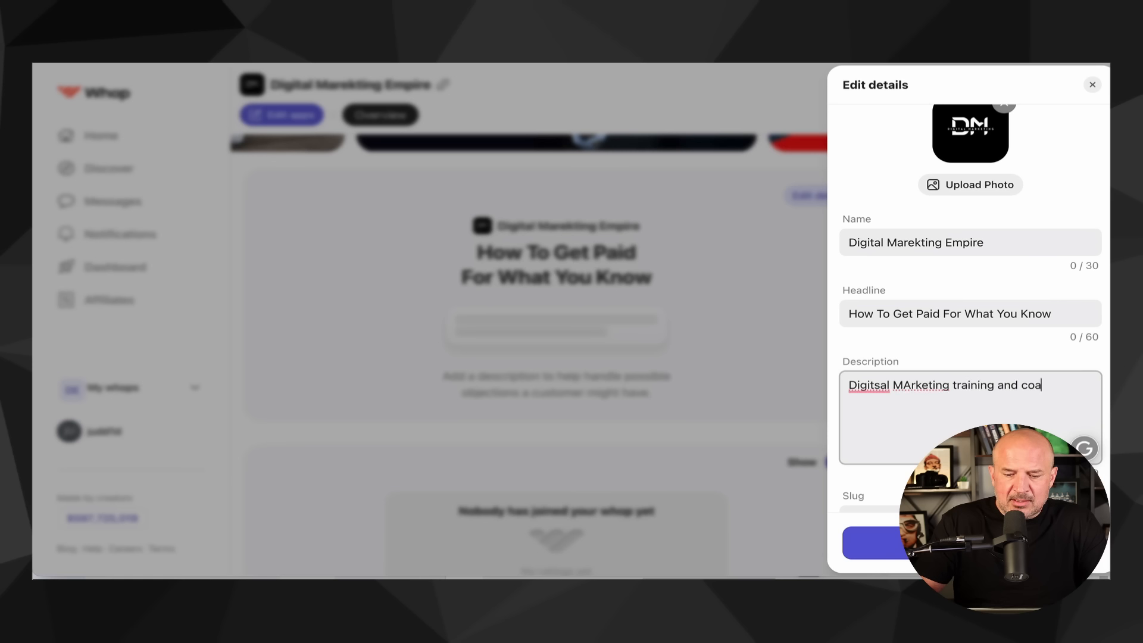
pyautogui.write('ching')
pyautogui.click(880, 386)
pyautogui.press('BackSpace')
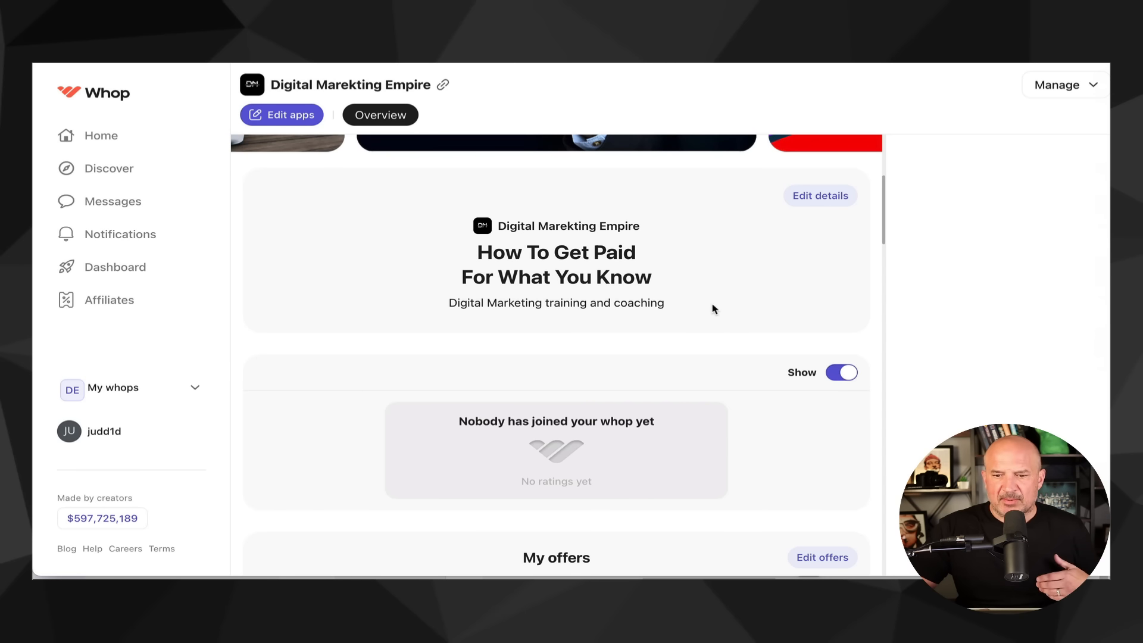
# Switch the visibility of the members and ratings section off and back on.
pyautogui.scroll(-1, 714, 309)
pyautogui.scroll(-1, 789, 373)
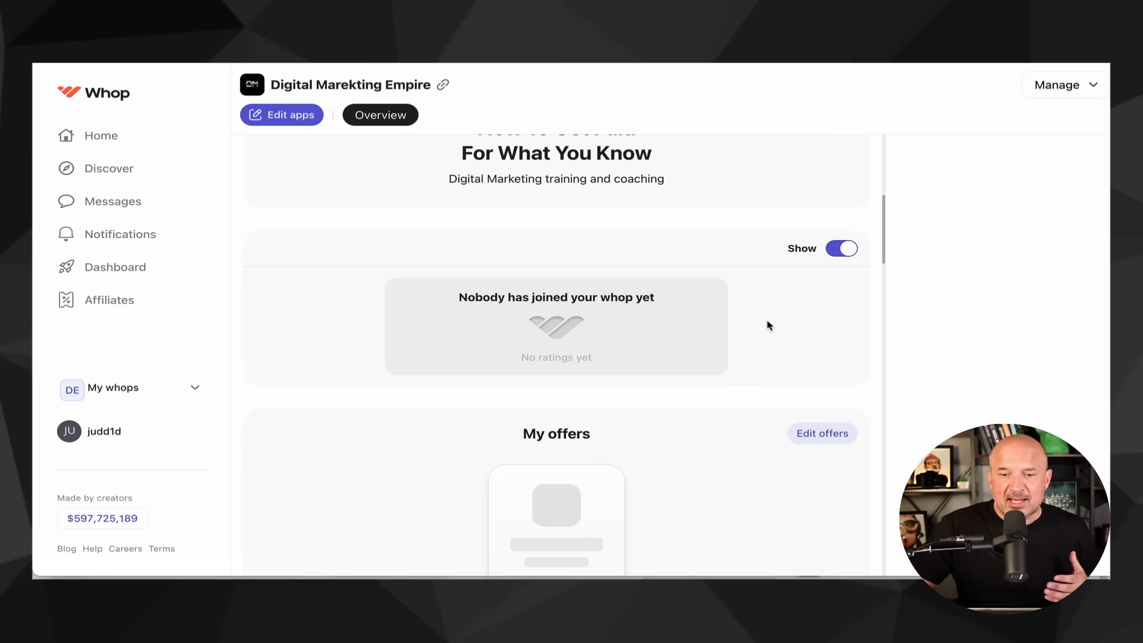
pyautogui.click(847, 253)
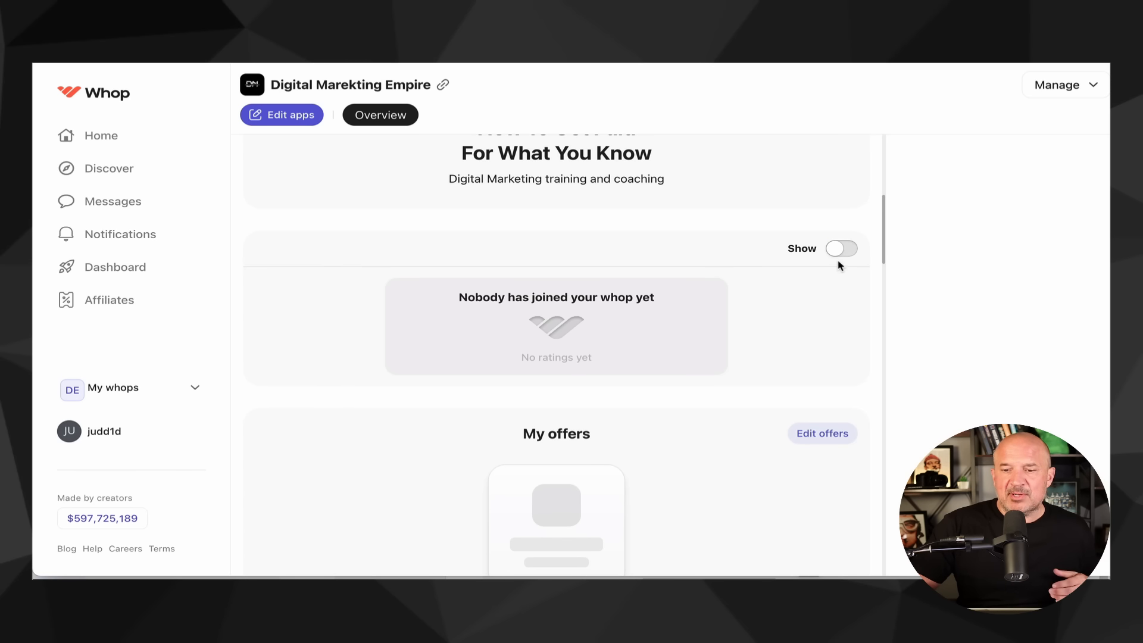
pyautogui.click(842, 250)
# Open the catalogue of new apps from the "Here's what you'll get" section and examine which apps can be added.
pyautogui.scroll(-5, 808, 299)
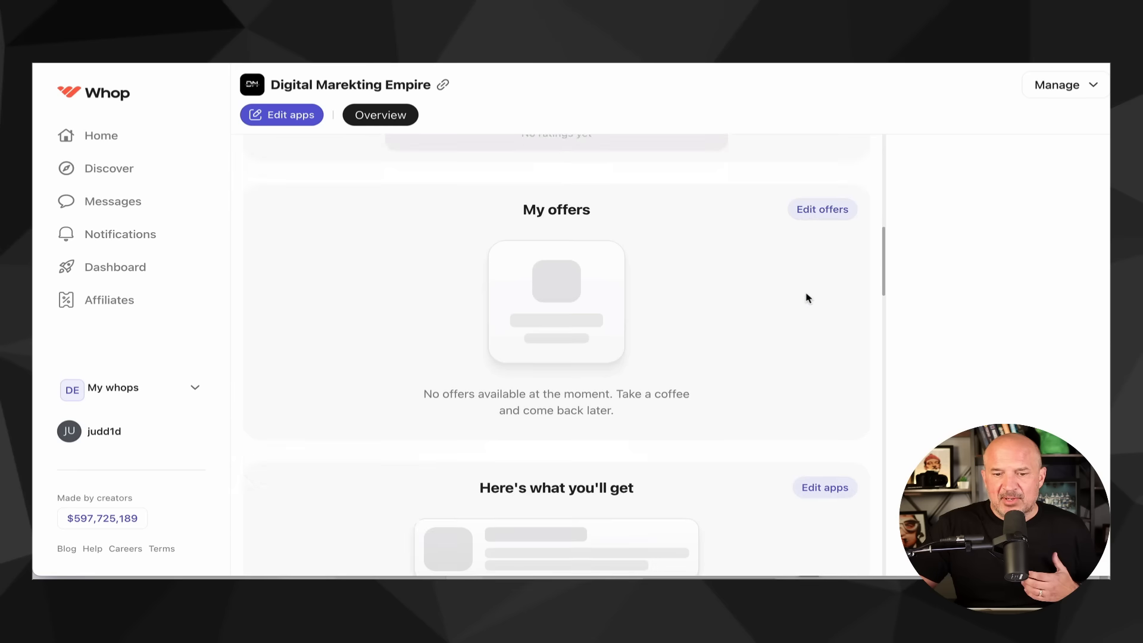
pyautogui.scroll(-1, 690, 278)
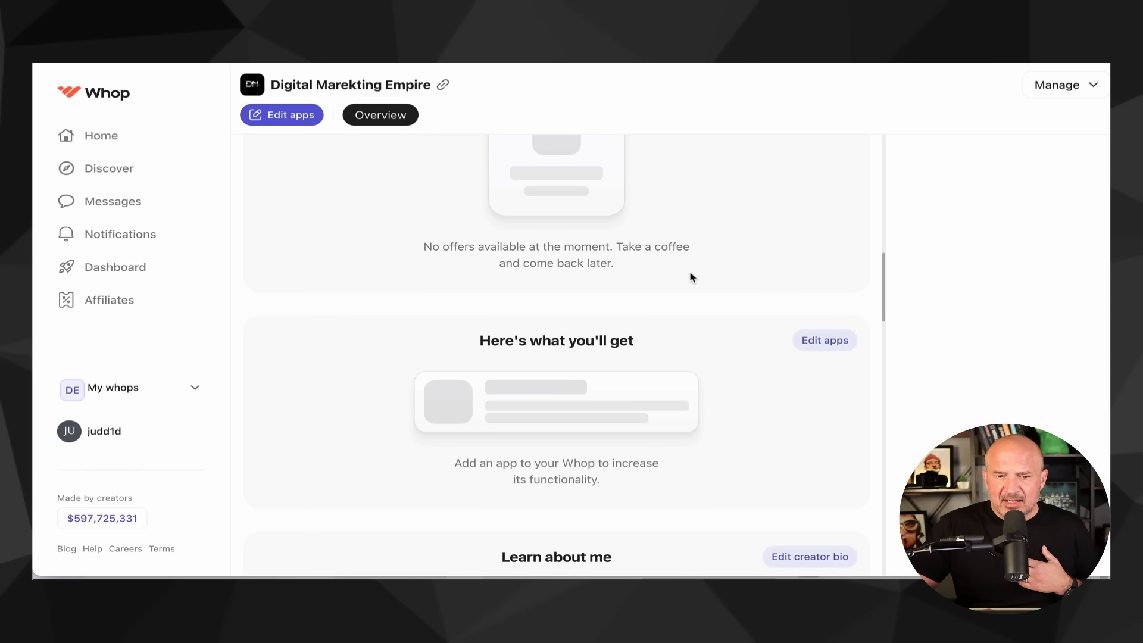
pyautogui.scroll(-1, 748, 363)
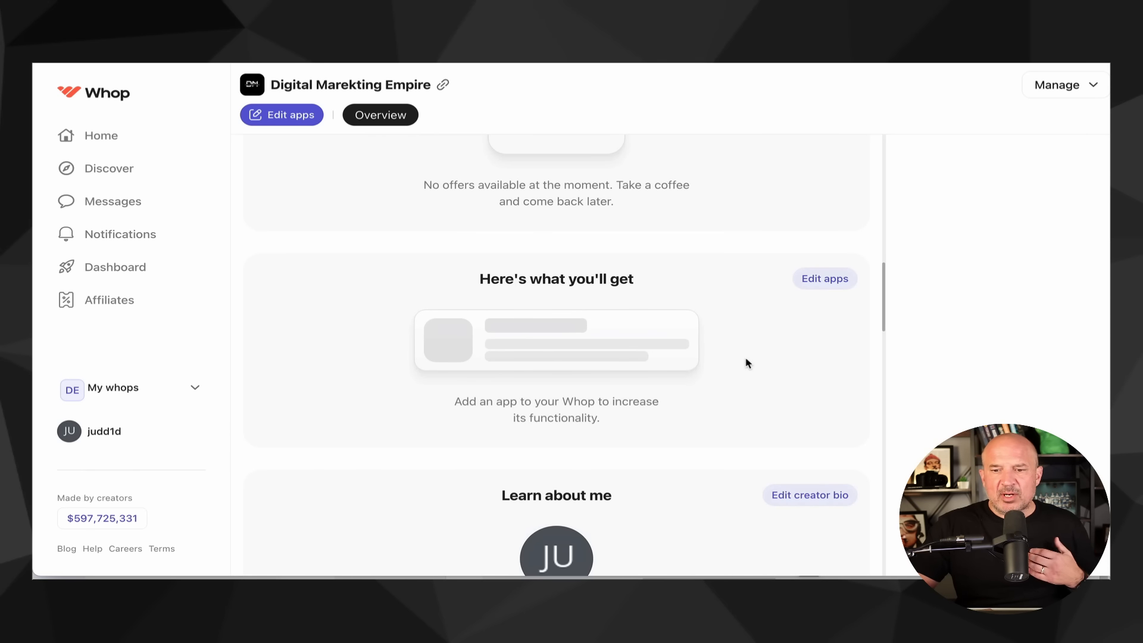
pyautogui.click(825, 280)
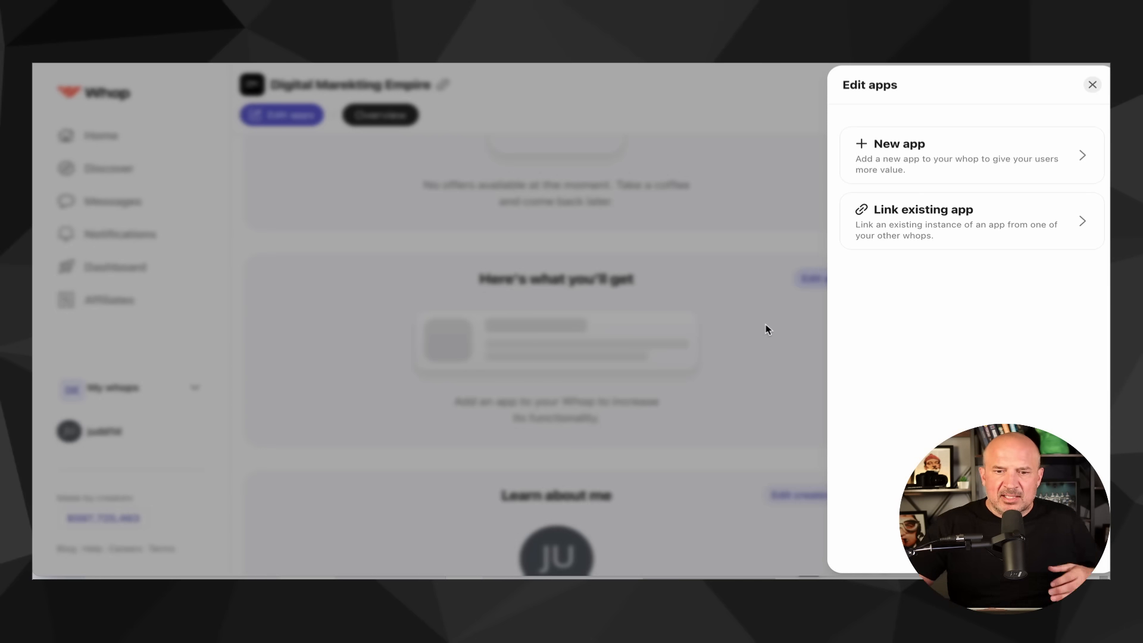
pyautogui.click(903, 168)
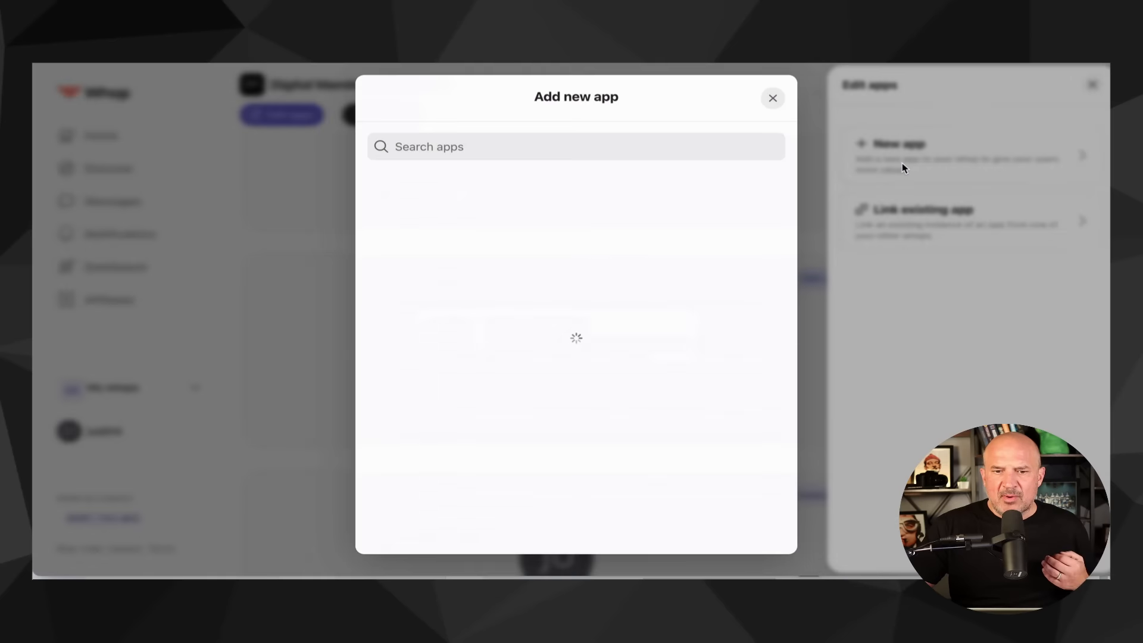
pyautogui.scroll(-10, 567, 321)
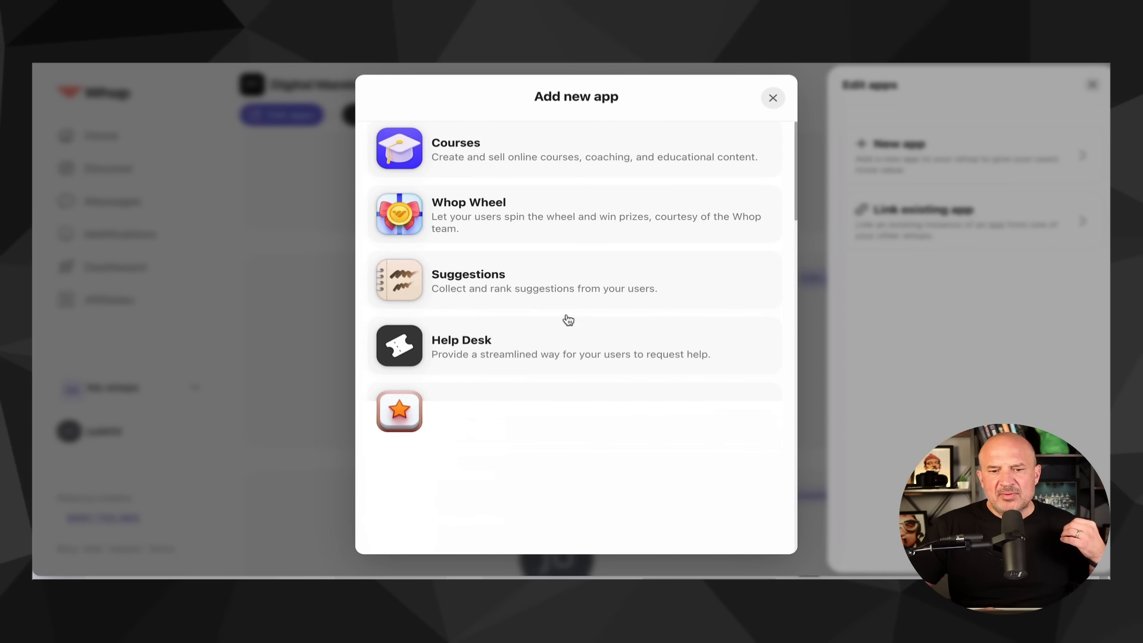
pyautogui.scroll(-5, 567, 357)
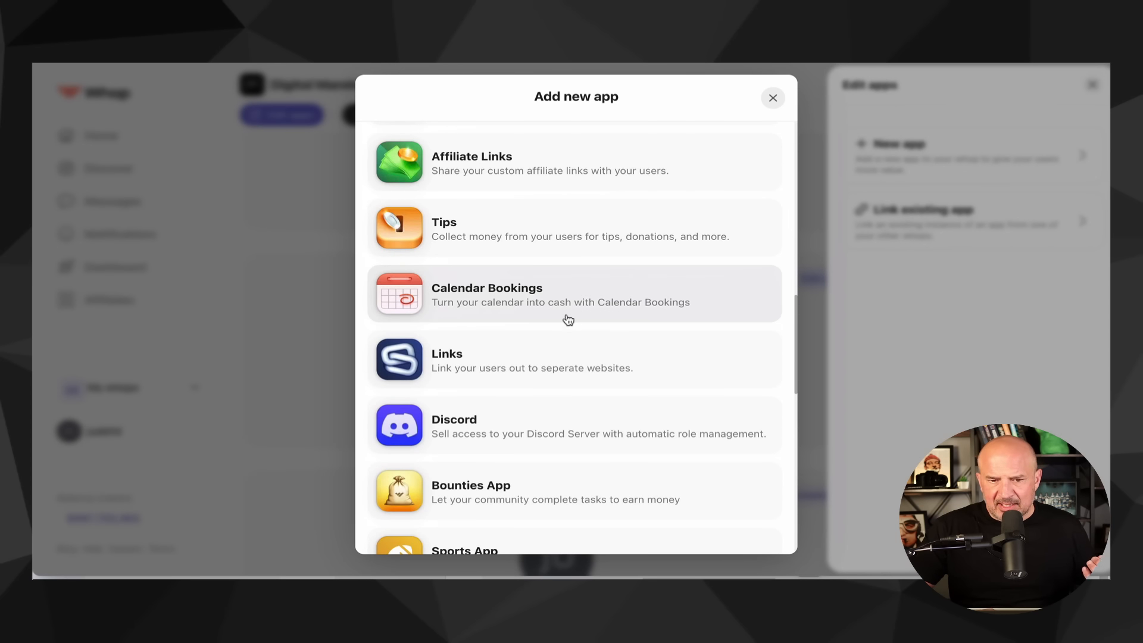
pyautogui.scroll(-3, 569, 390)
pyautogui.scroll(5, 569, 390)
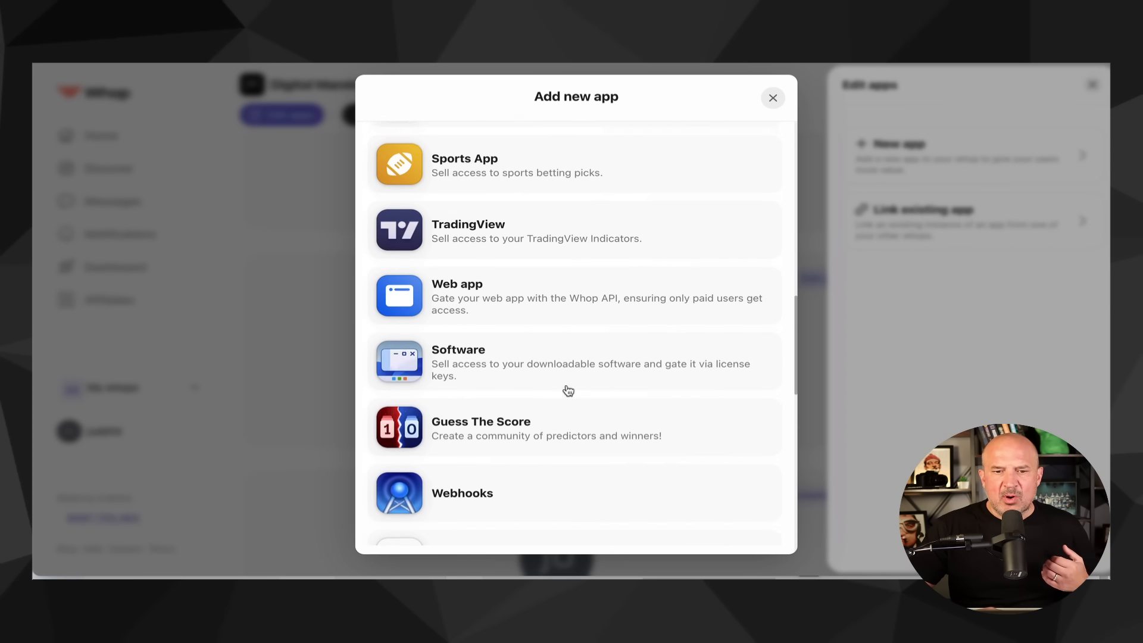
pyautogui.scroll(1, 597, 319)
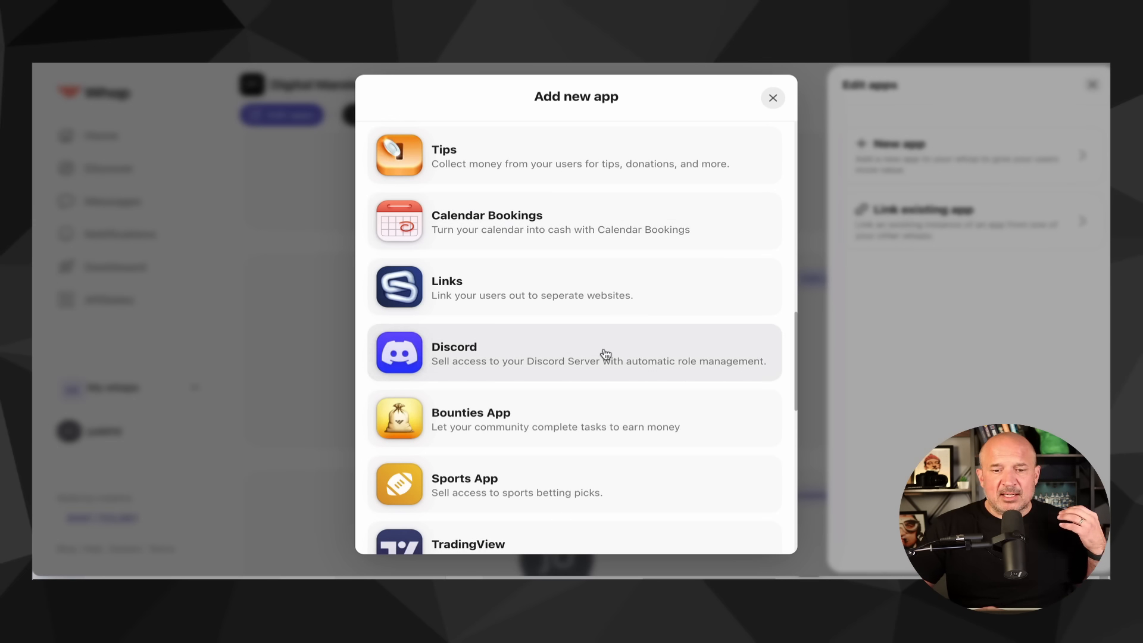
pyautogui.scroll(-1, 605, 355)
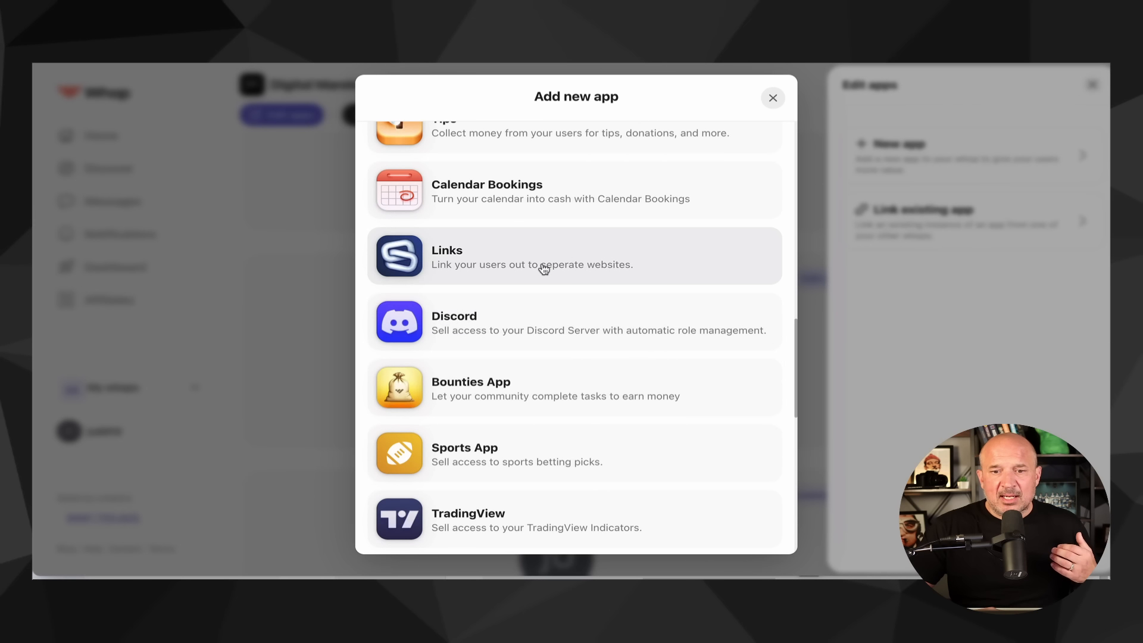
pyautogui.scroll(1, 538, 264)
pyautogui.scroll(-2, 542, 306)
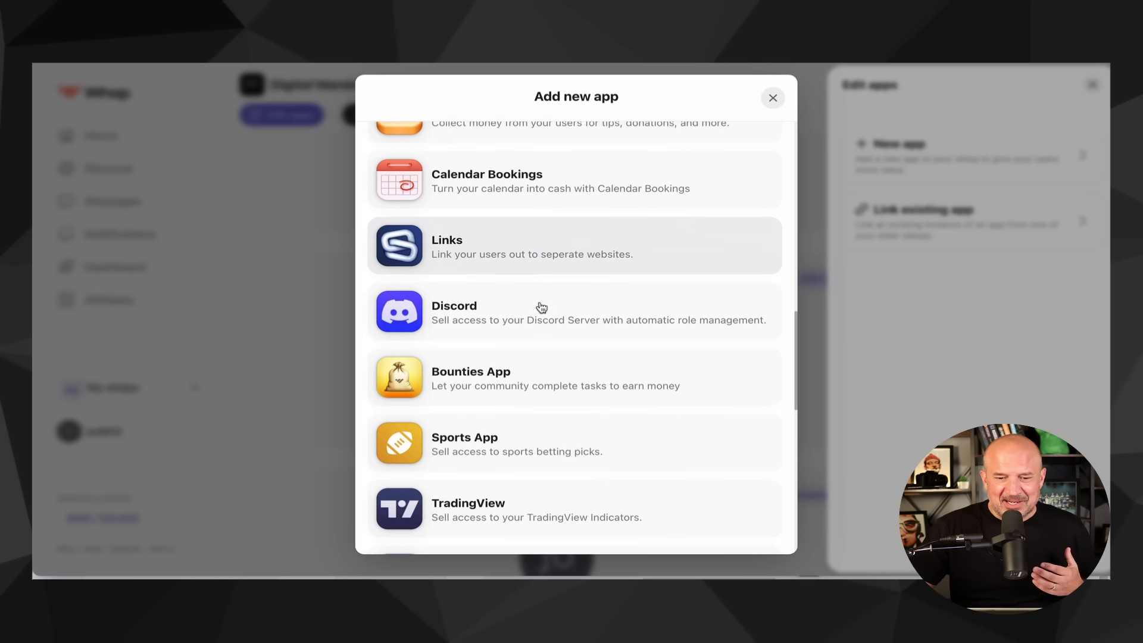
pyautogui.scroll(15, 541, 308)
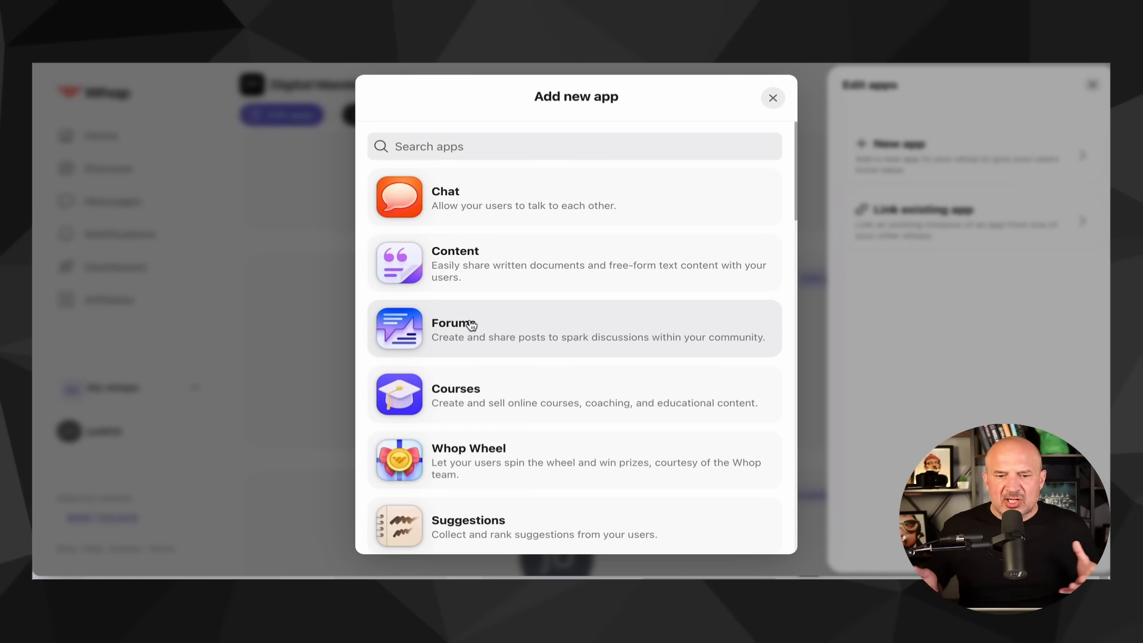
# Add the Courses app to the whop and open its course management window.
pyautogui.click(479, 400)
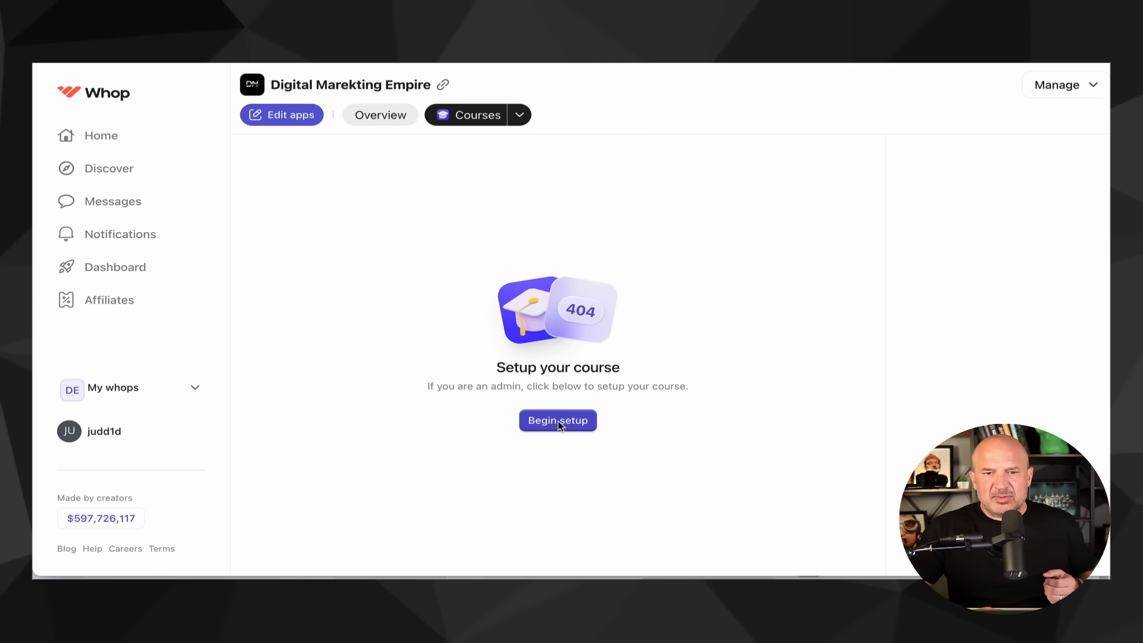
pyautogui.click(519, 115)
pyautogui.click(293, 186)
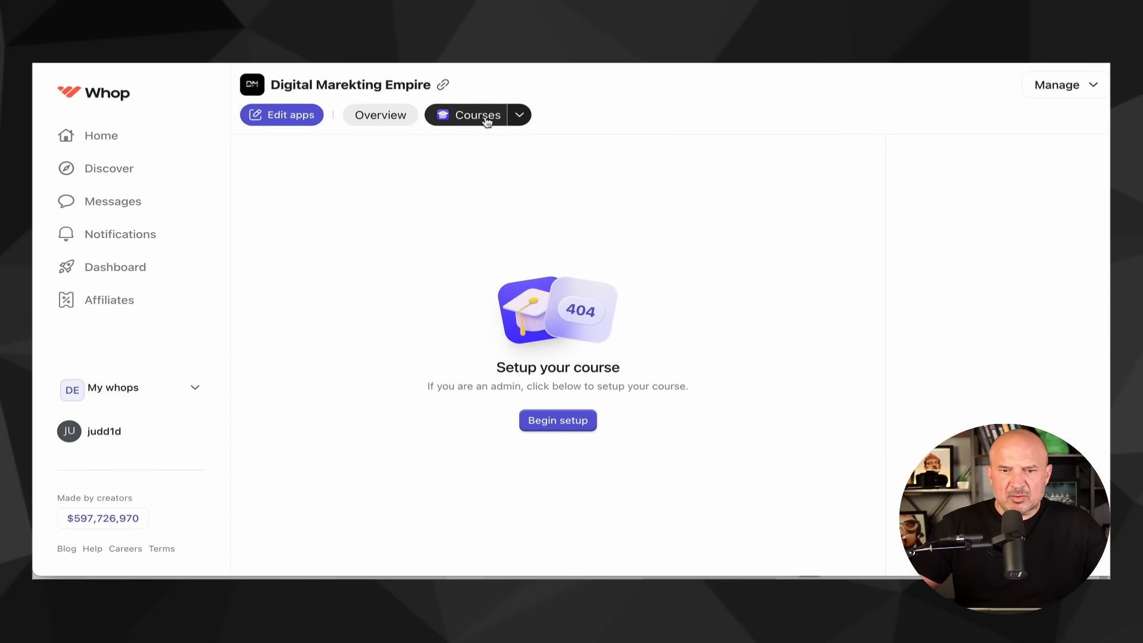
pyautogui.click(520, 116)
pyautogui.click(448, 145)
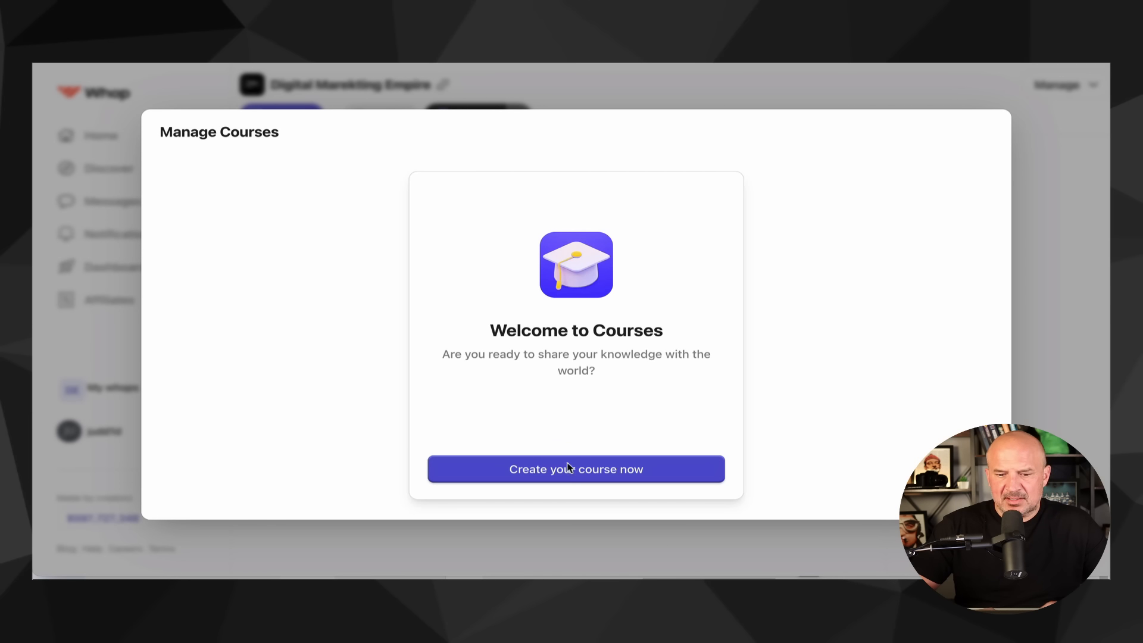
# Start creating a course, name it "Digital 101" and continue to the tagline.
pyautogui.click(566, 468)
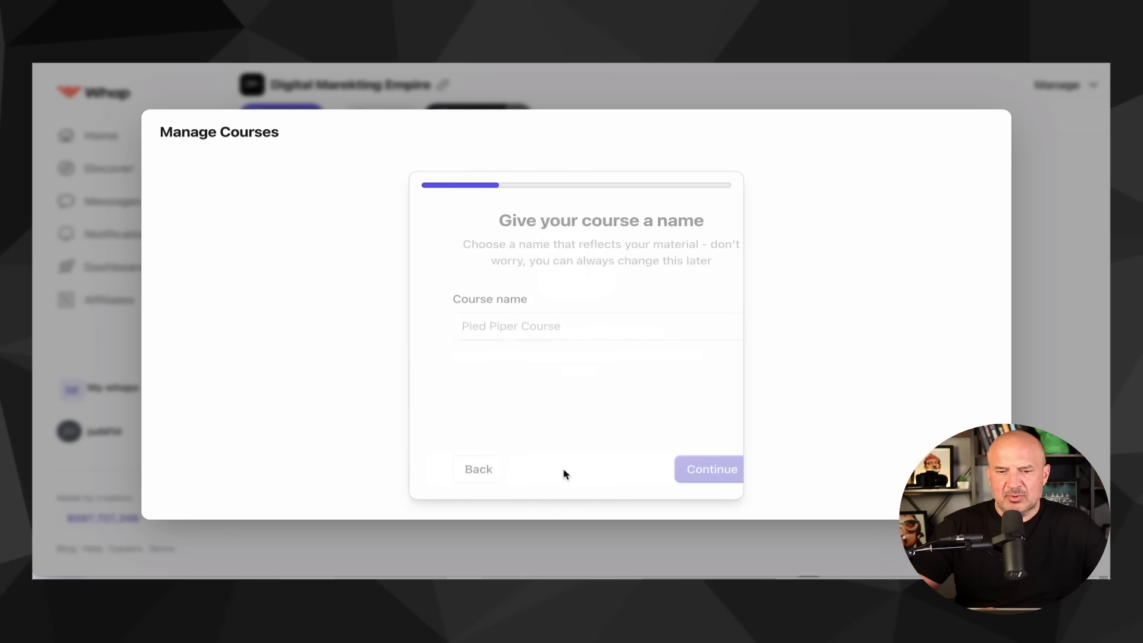
pyautogui.click(500, 326)
pyautogui.write('D')
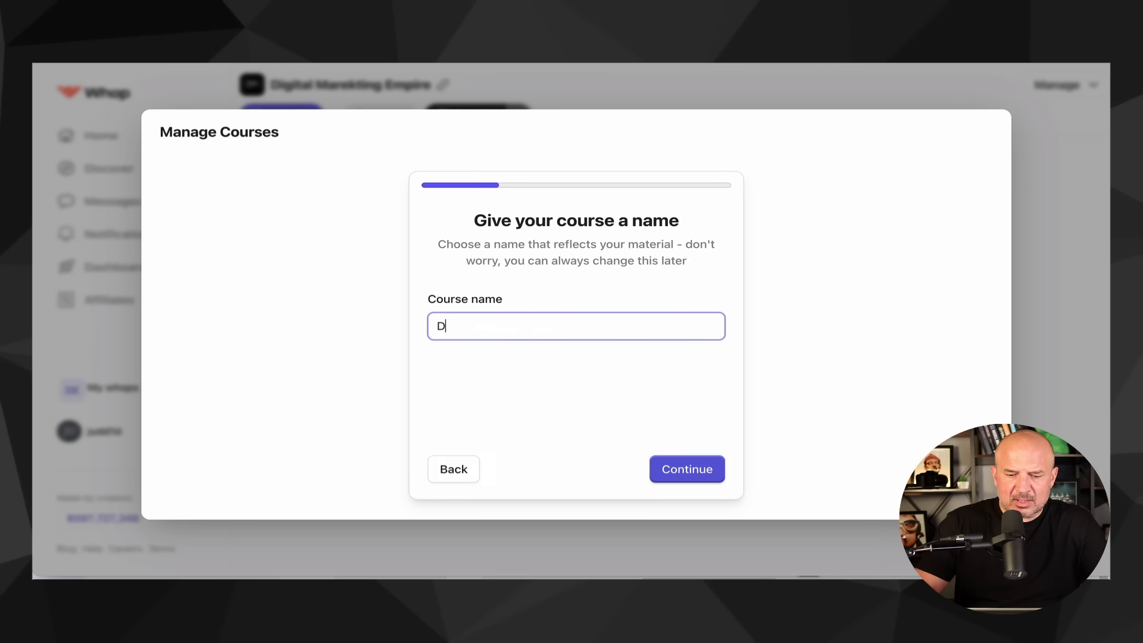
pyautogui.write('igital ')
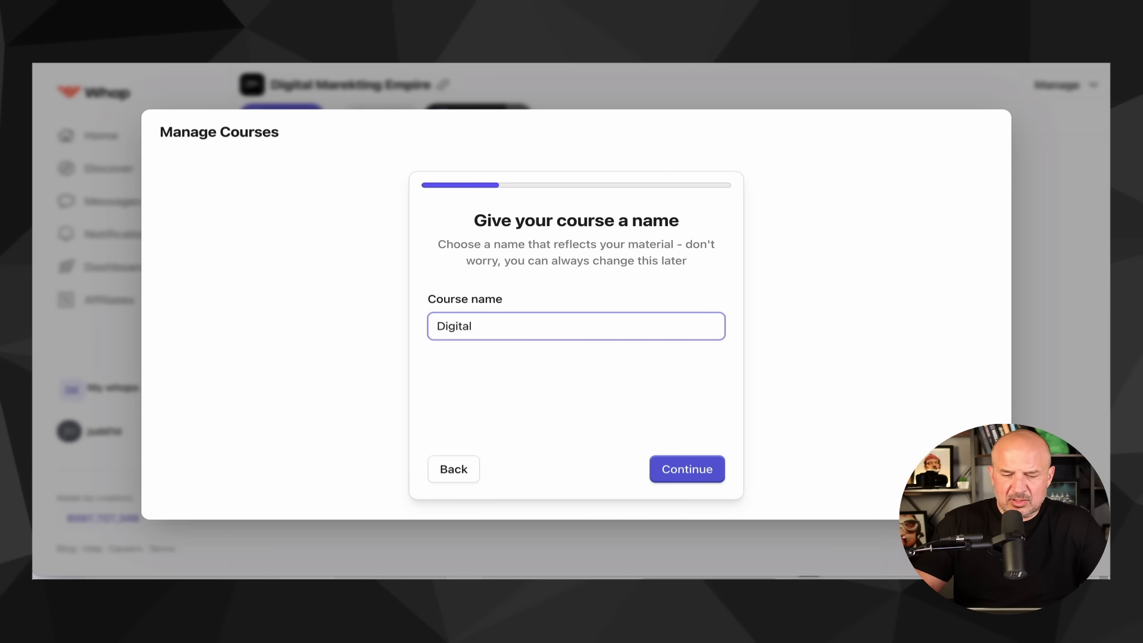
pyautogui.write('101')
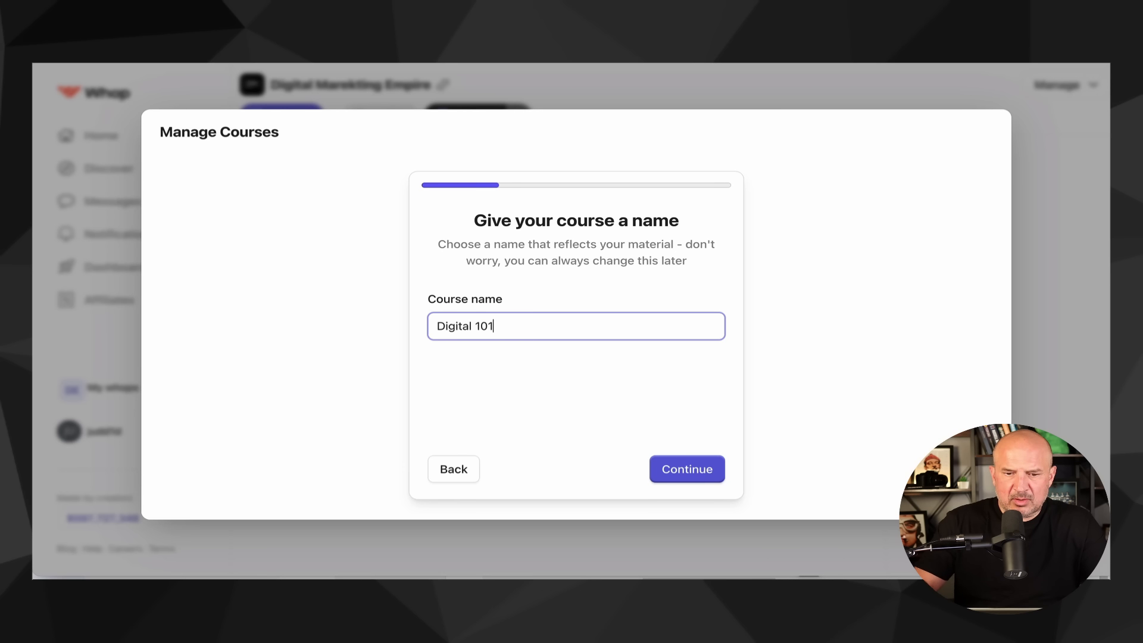
pyautogui.click(677, 466)
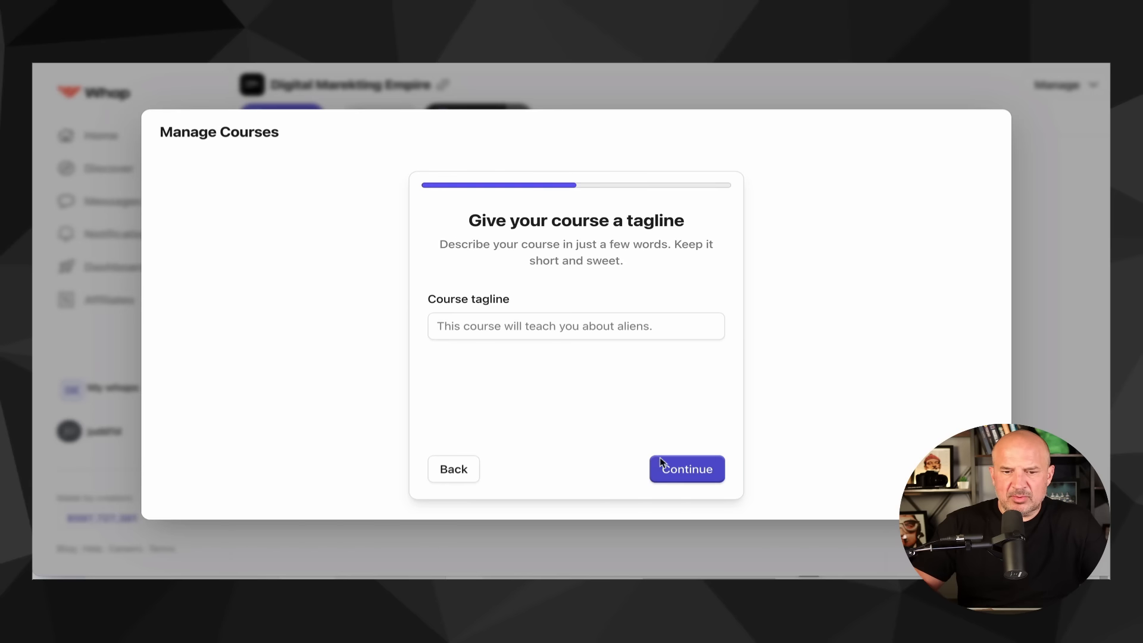
# Enter "Start Here" as the course tagline.
pyautogui.click(492, 326)
pyautogui.write('S')
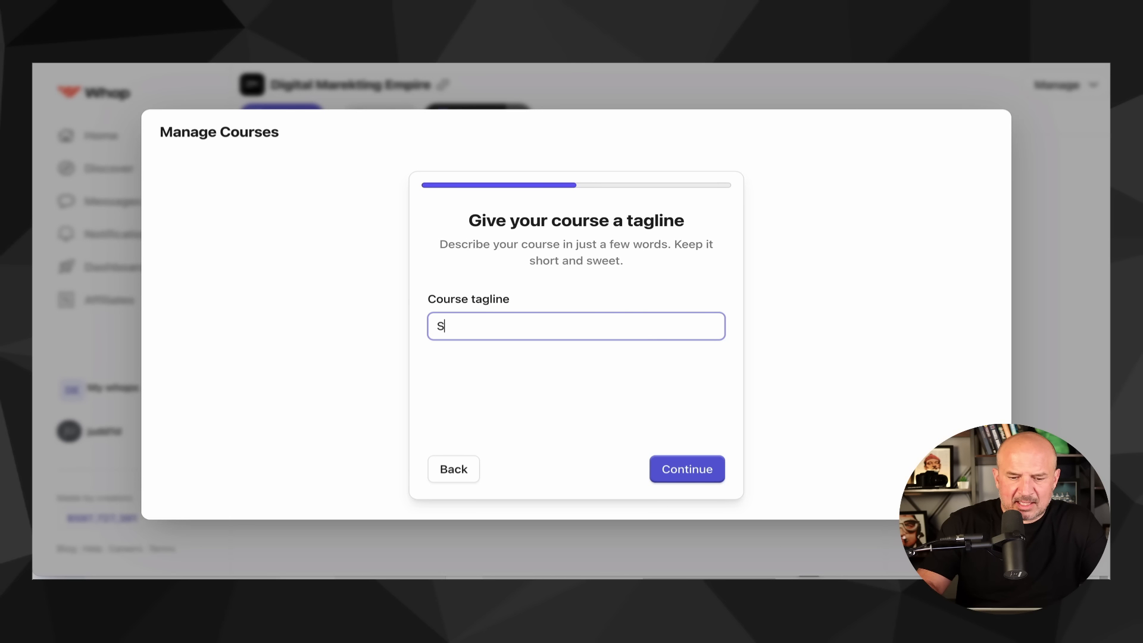
pyautogui.write('tart Here')
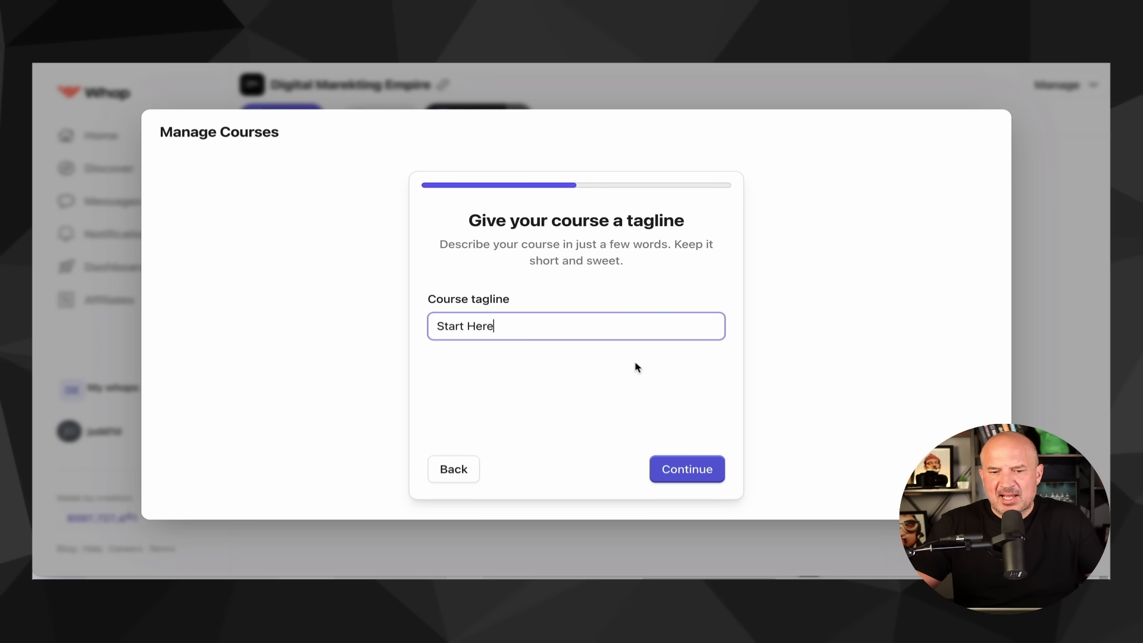
# Continue past the tagline, describe the course as "digital marketing training" and finish creating it.
pyautogui.click(676, 469)
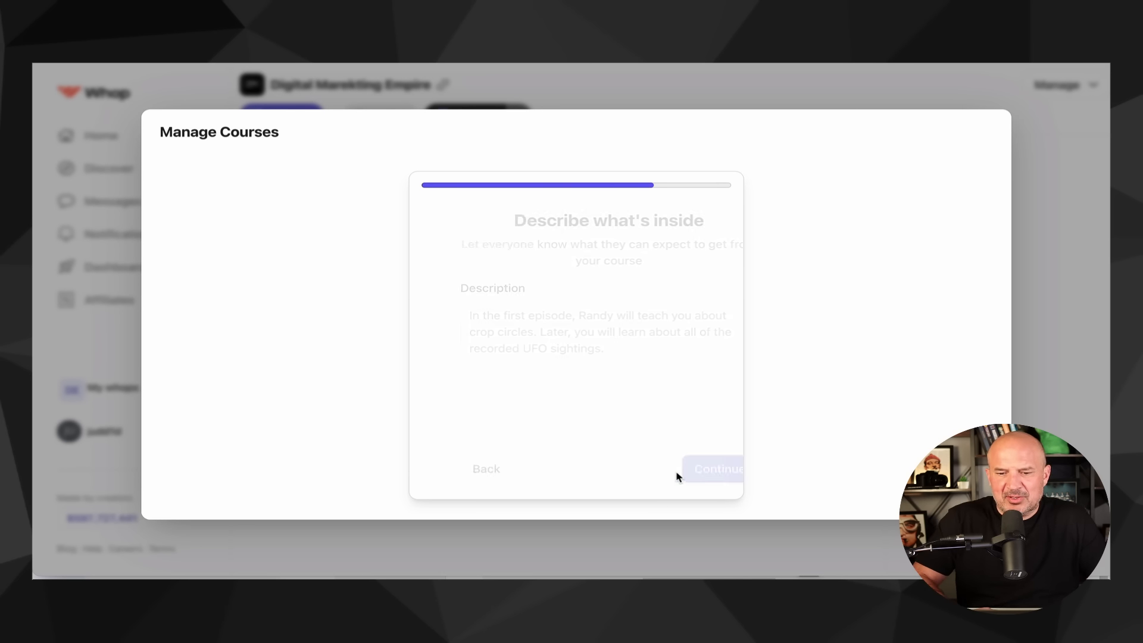
pyautogui.click(565, 361)
pyautogui.write('digit')
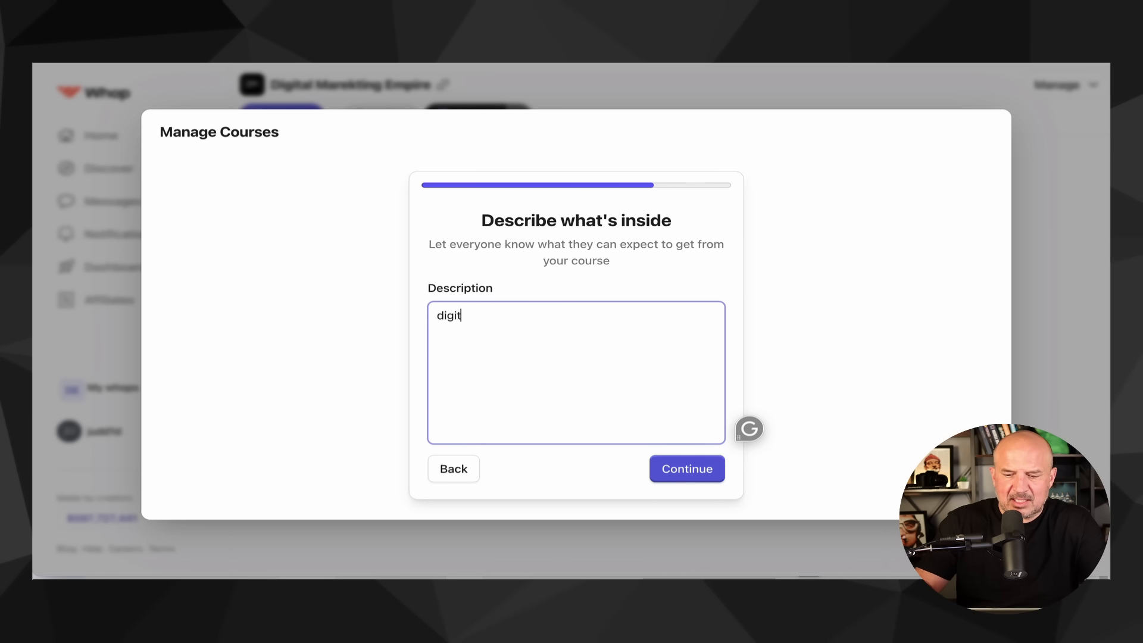
pyautogui.write('al amrketing training')
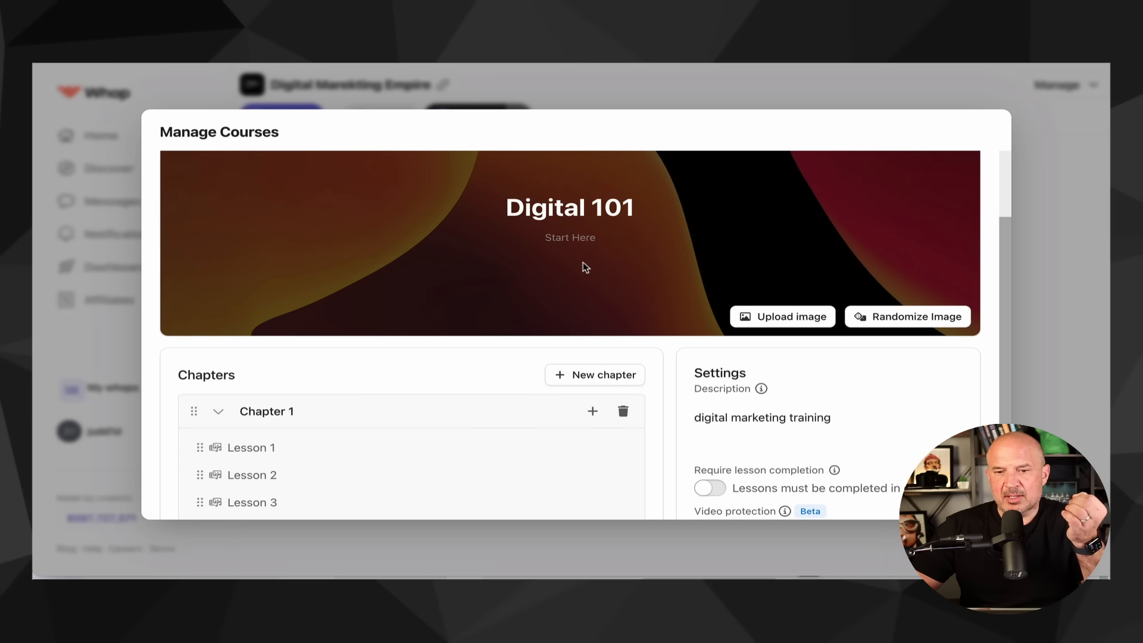
# Add a new chapter below Chapter 1 in the Digital 101 course.
pyautogui.scroll(-1, 536, 264)
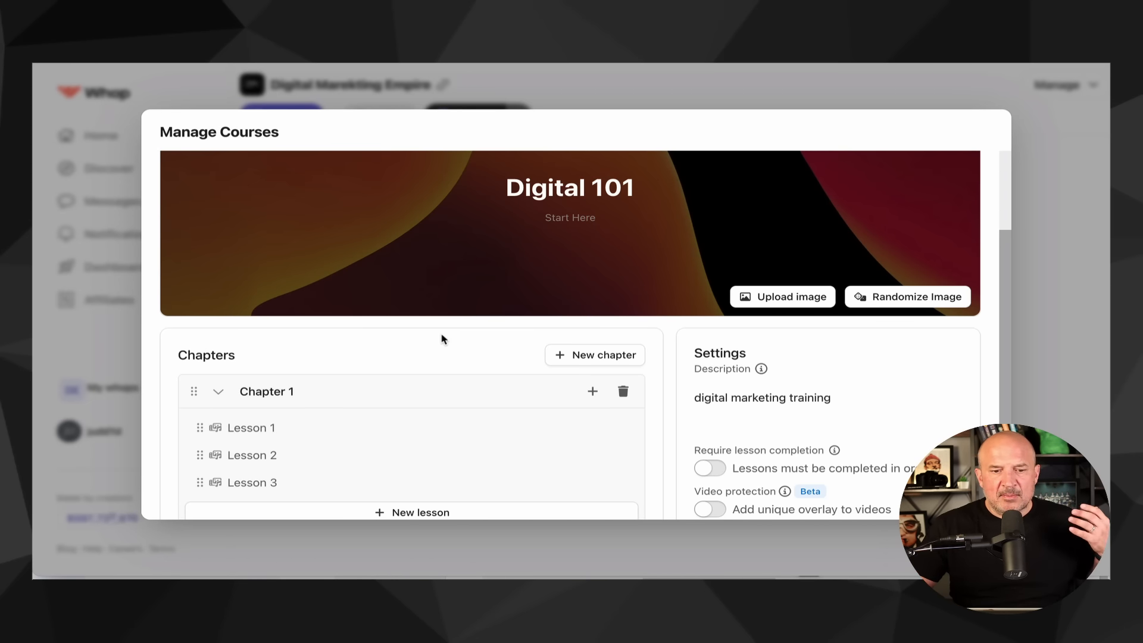
pyautogui.scroll(-2, 441, 339)
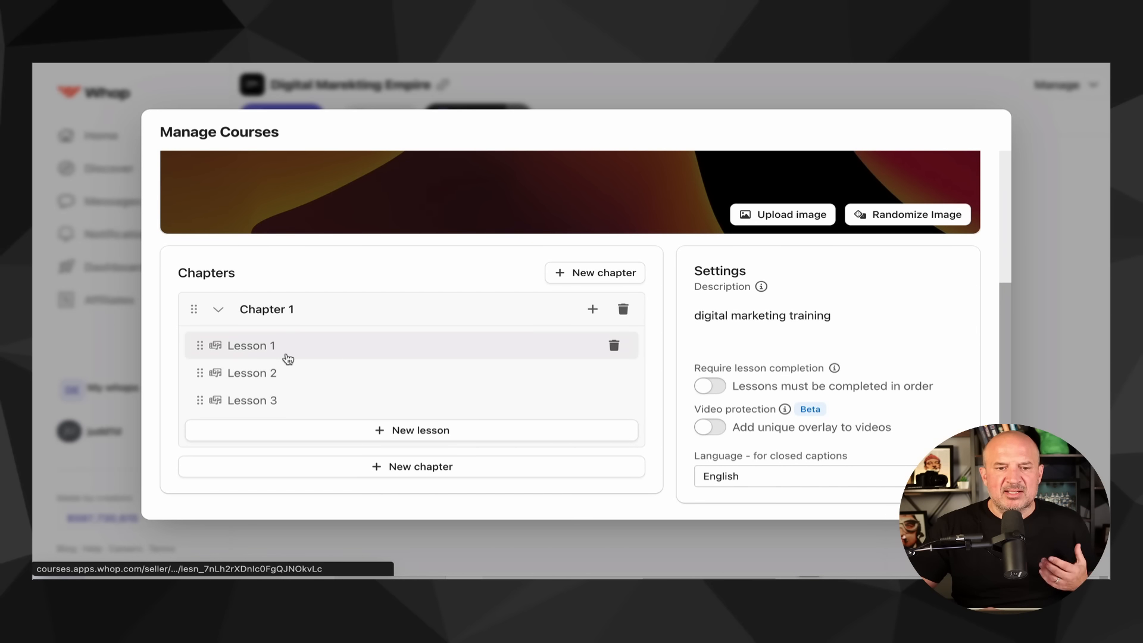
pyautogui.doubleClick(265, 307)
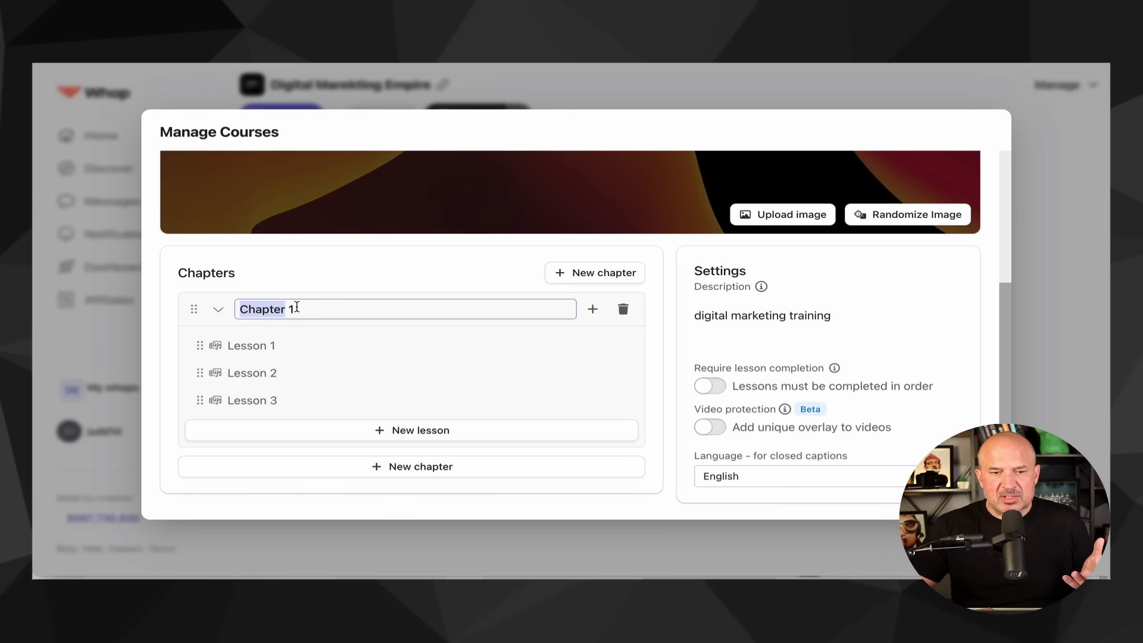
pyautogui.click(298, 308)
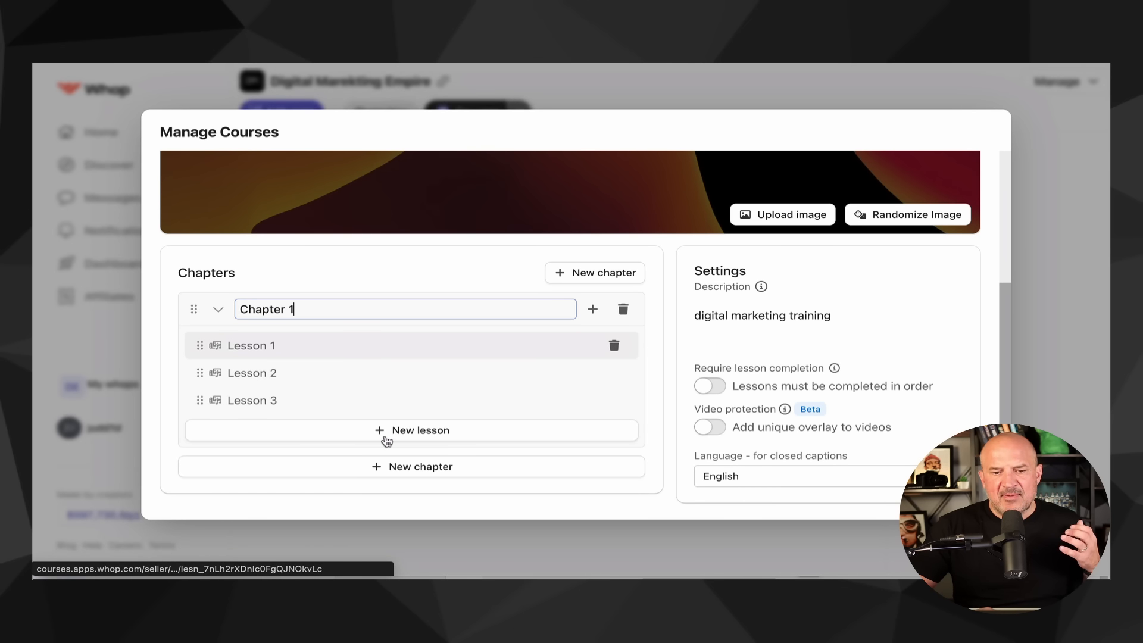
pyautogui.click(399, 470)
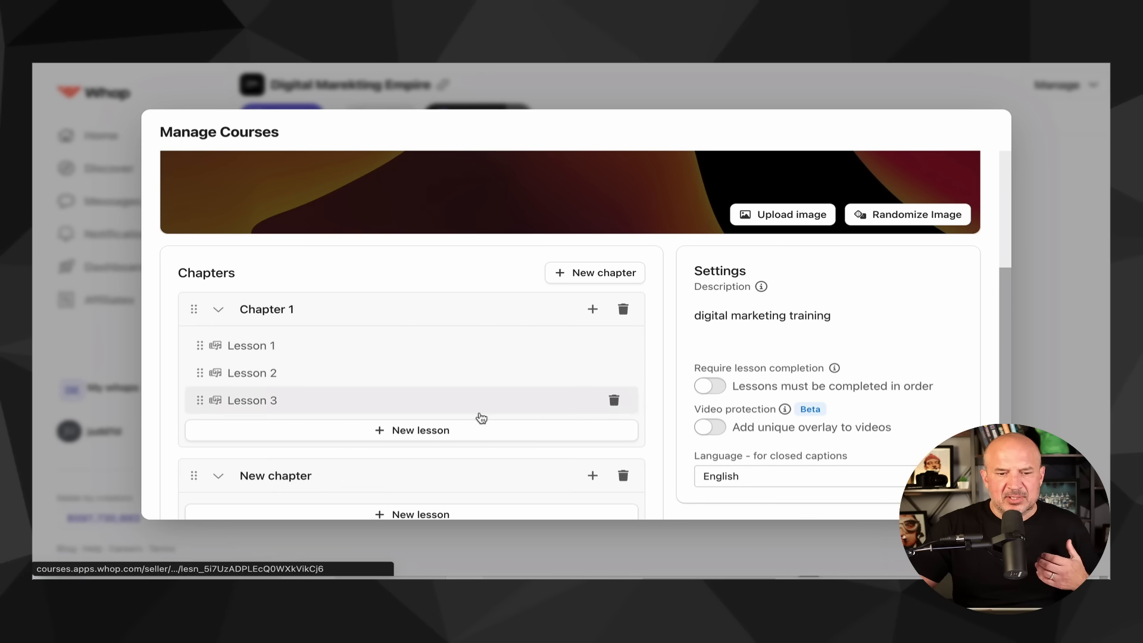
pyautogui.scroll(-1, 452, 417)
pyautogui.click(361, 417)
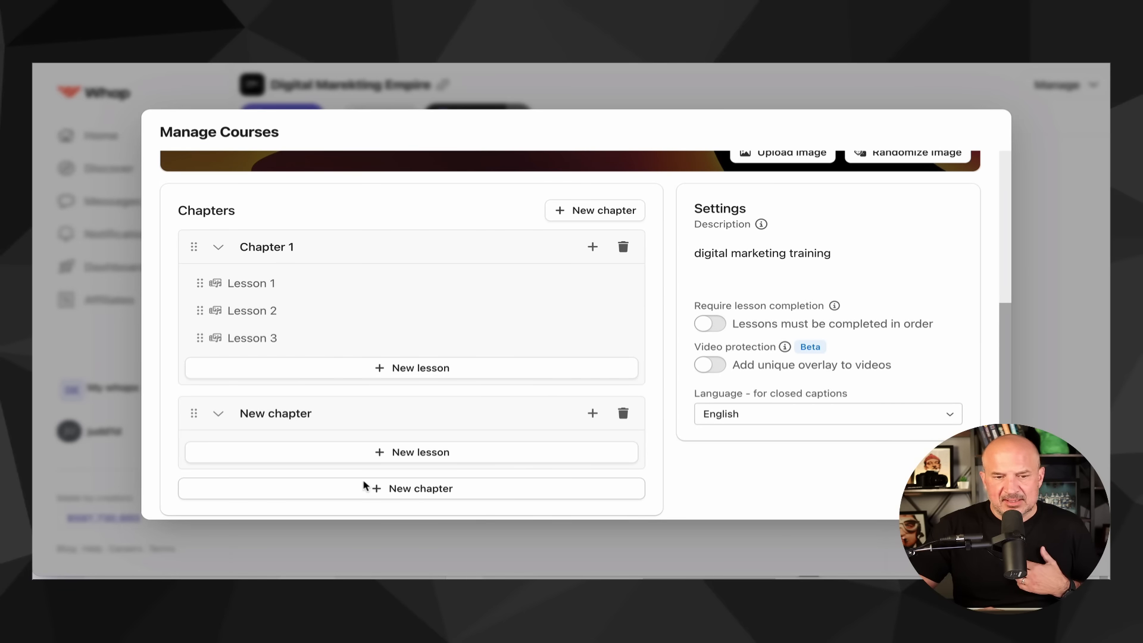
# Rename Chapter 1 as "Module 1 - Getting Started".
pyautogui.doubleClick(257, 246)
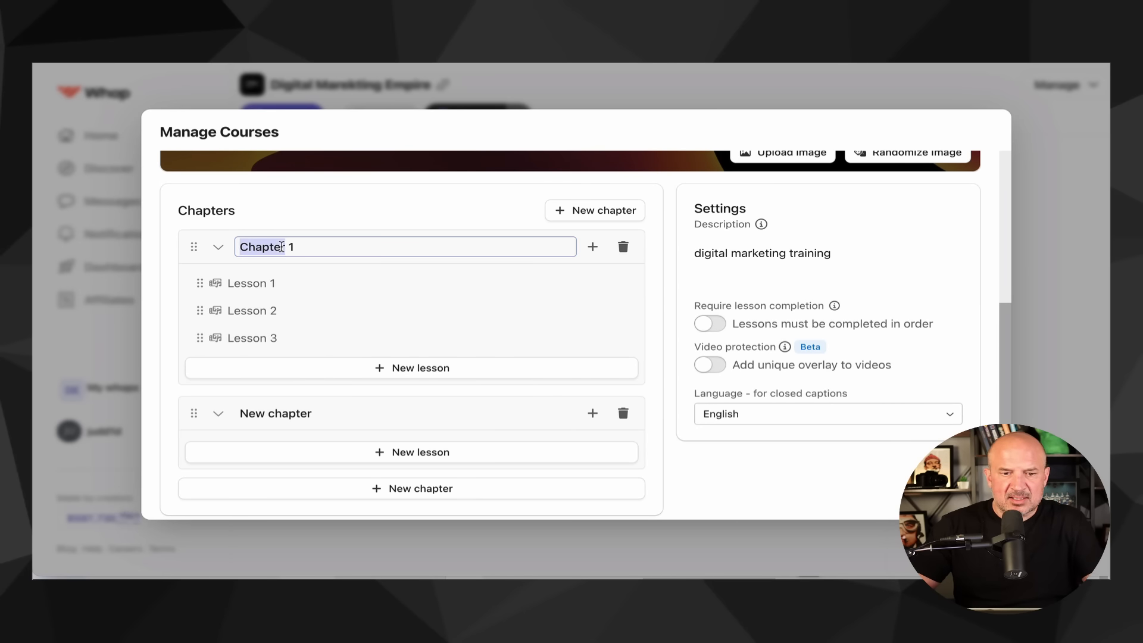
pyautogui.click(319, 249)
pyautogui.moveTo(303, 245); pyautogui.dragTo(218, 247)
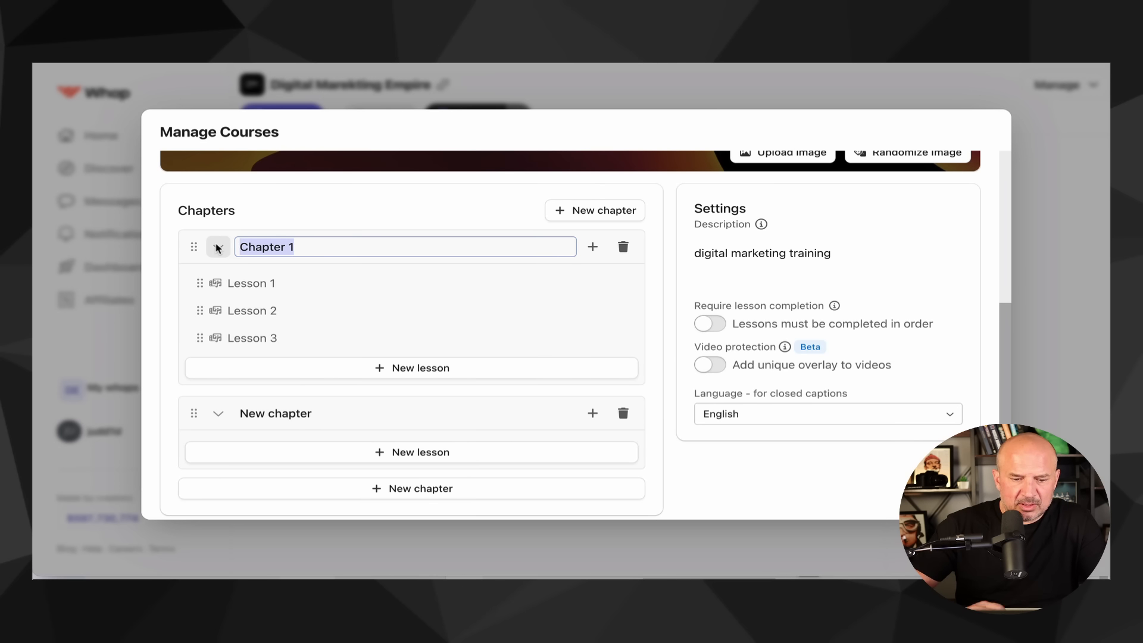
pyautogui.write('Module 1')
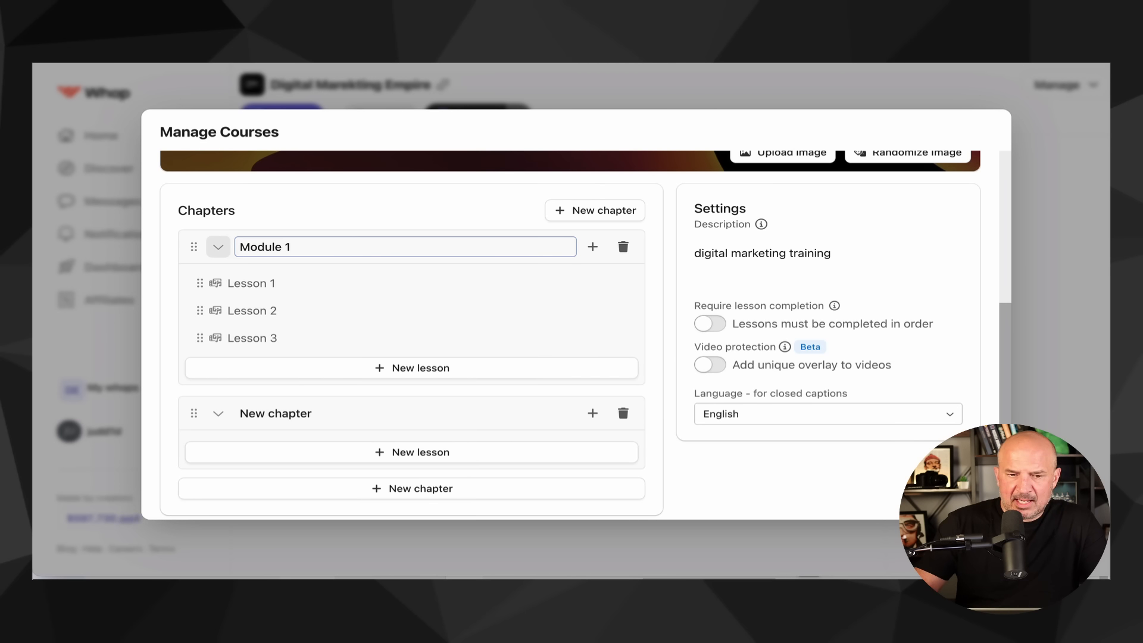
pyautogui.write(' - Gett')
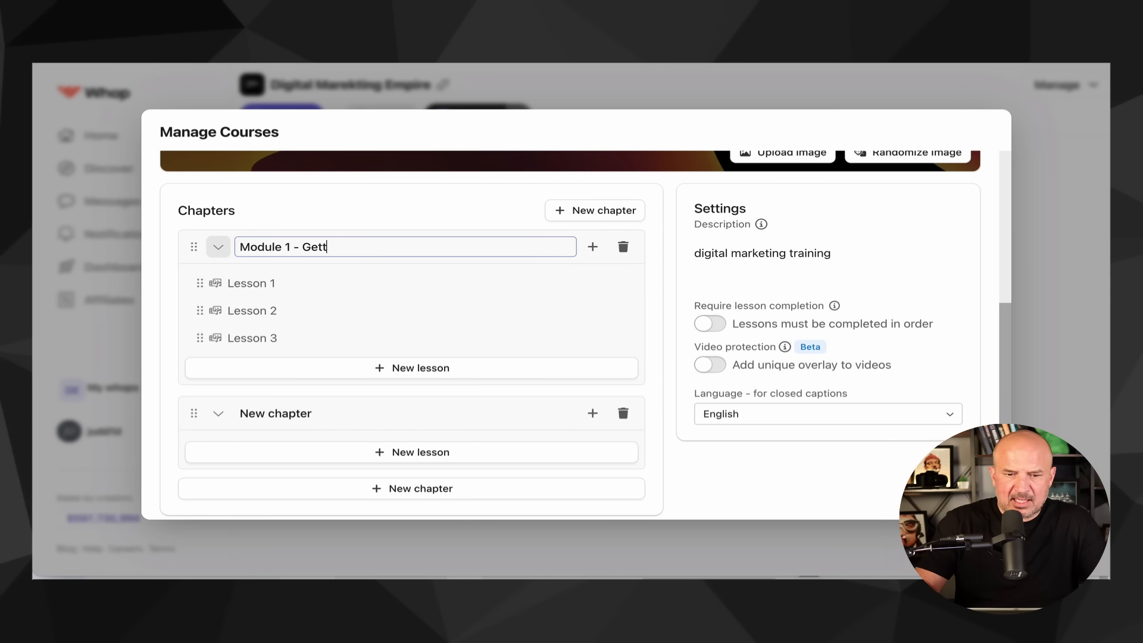
pyautogui.write('ing STarte')
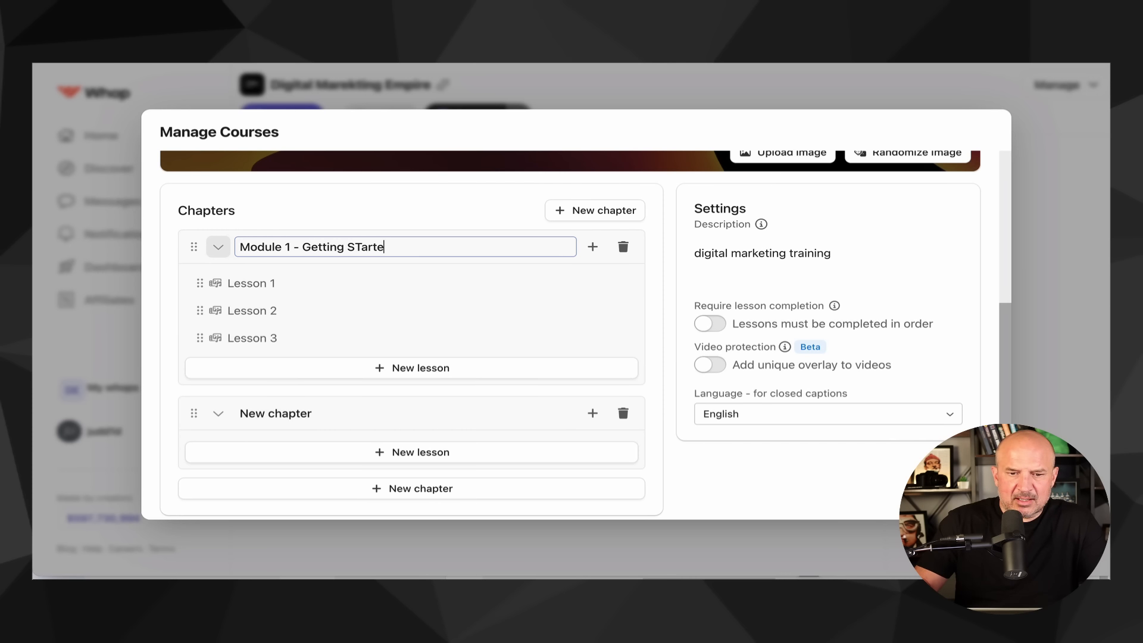
pyautogui.press('BackSpace')
pyautogui.press('BackSpace')
pyautogui.press('BackSpace')
pyautogui.press('BackSpace')
pyautogui.press('BackSpace')
pyautogui.write('tarted')
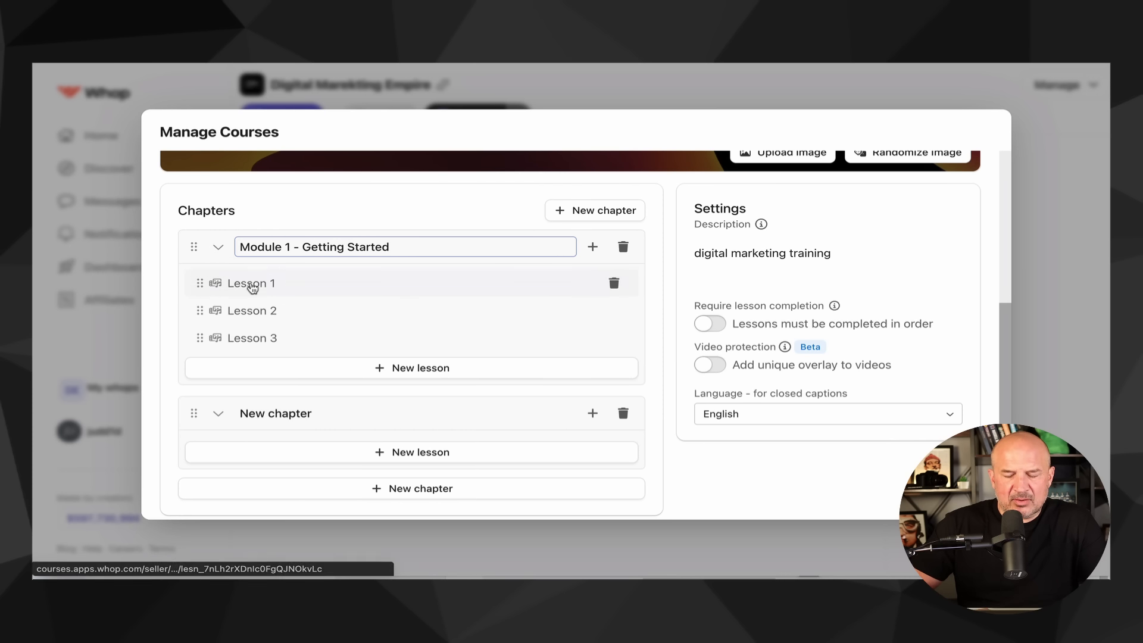
# Open Lesson 1 of the first module and upload the video "DIAD Training 1 - Welcome .mp4" from the YouTube folder.
pyautogui.click(251, 284)
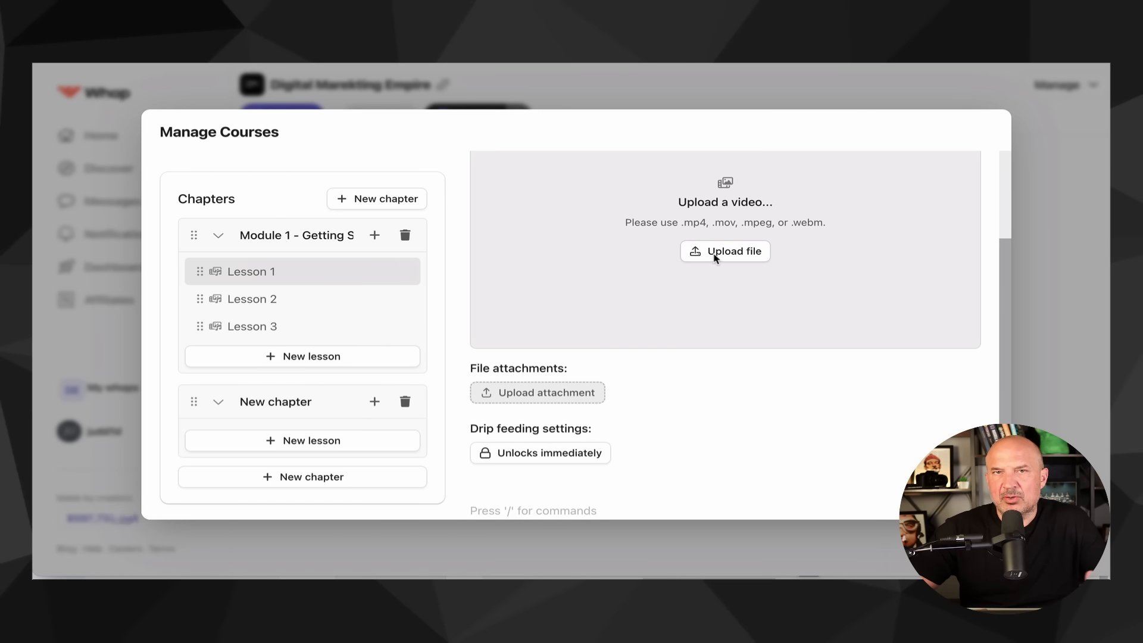
pyautogui.click(714, 253)
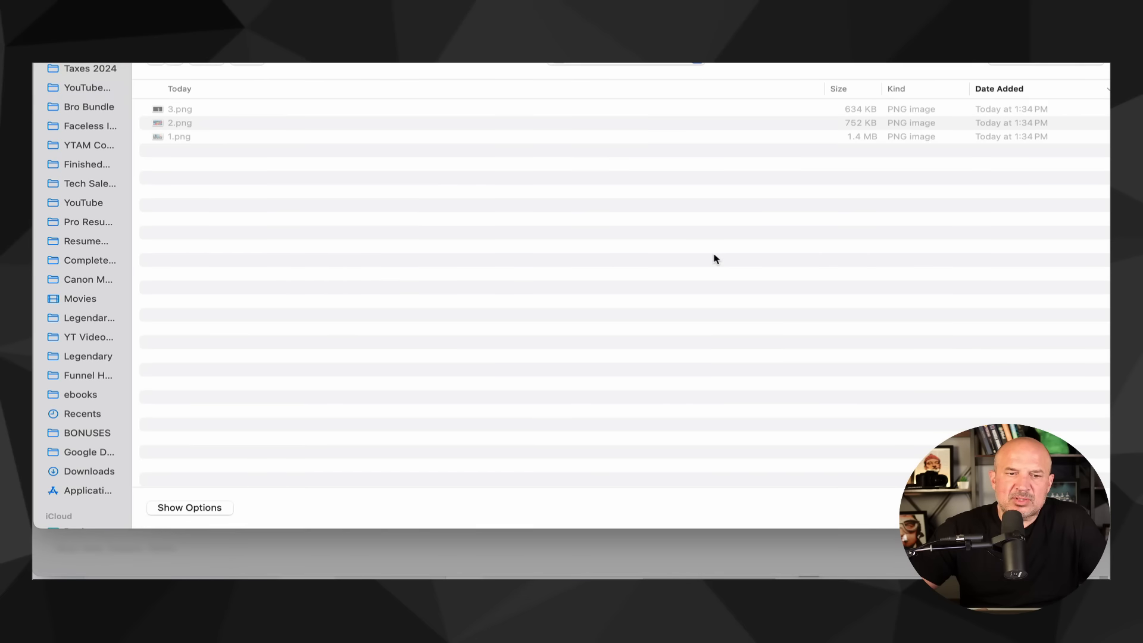
pyautogui.click(102, 89)
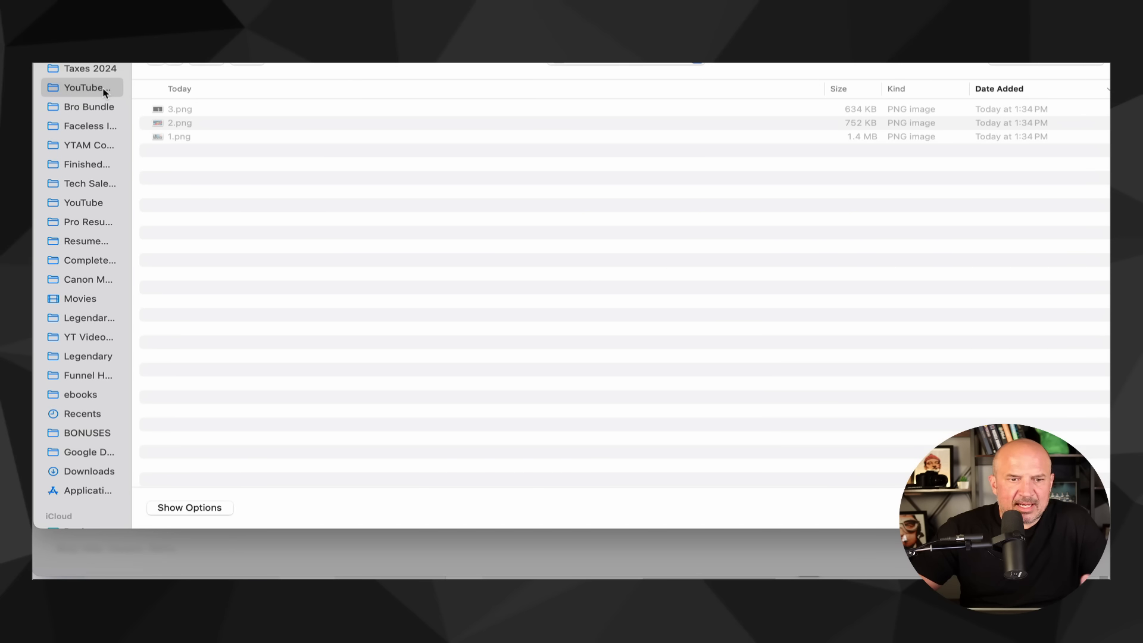
pyautogui.scroll(-10, 257, 392)
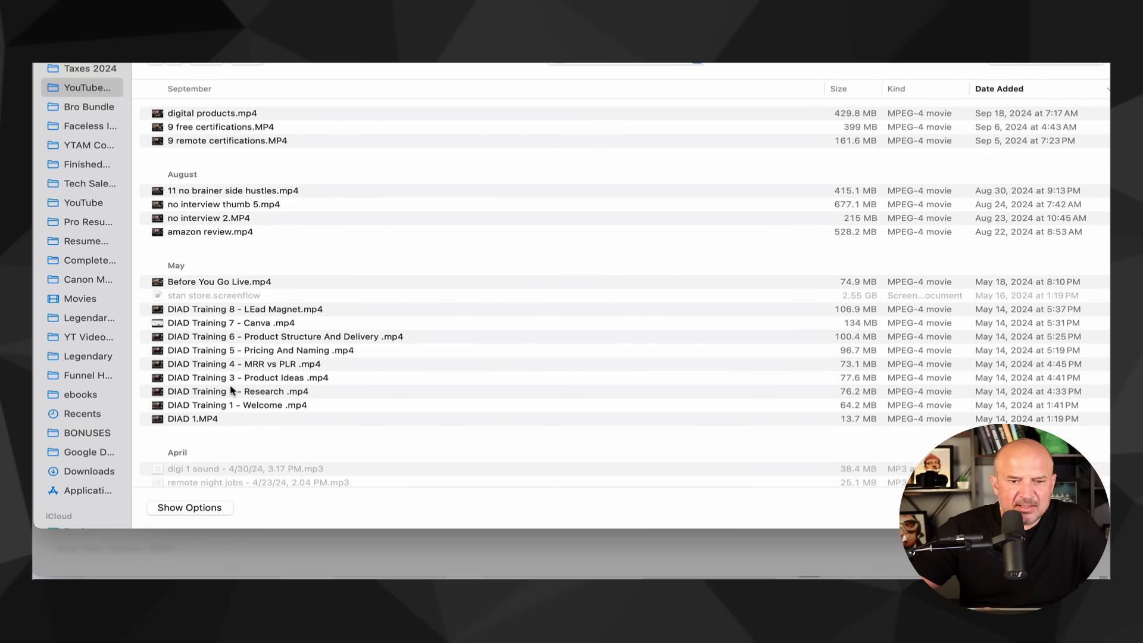
pyautogui.doubleClick(234, 405)
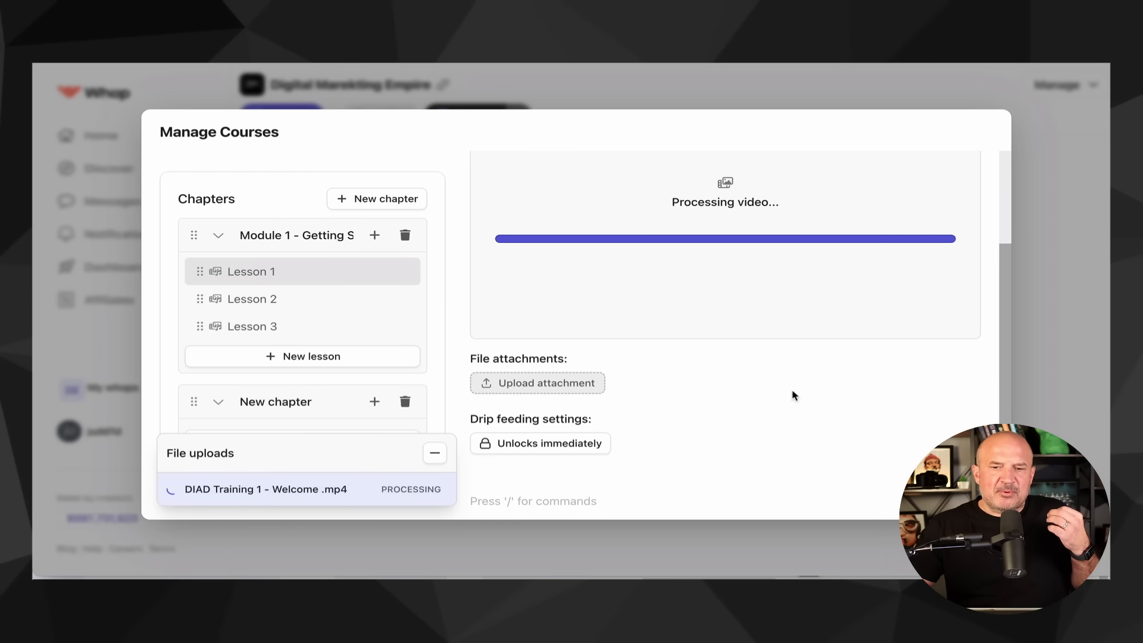
# Review Lesson 1's uploaded video and its options for attachments, drip feeding and written content.
pyautogui.scroll(3, 794, 396)
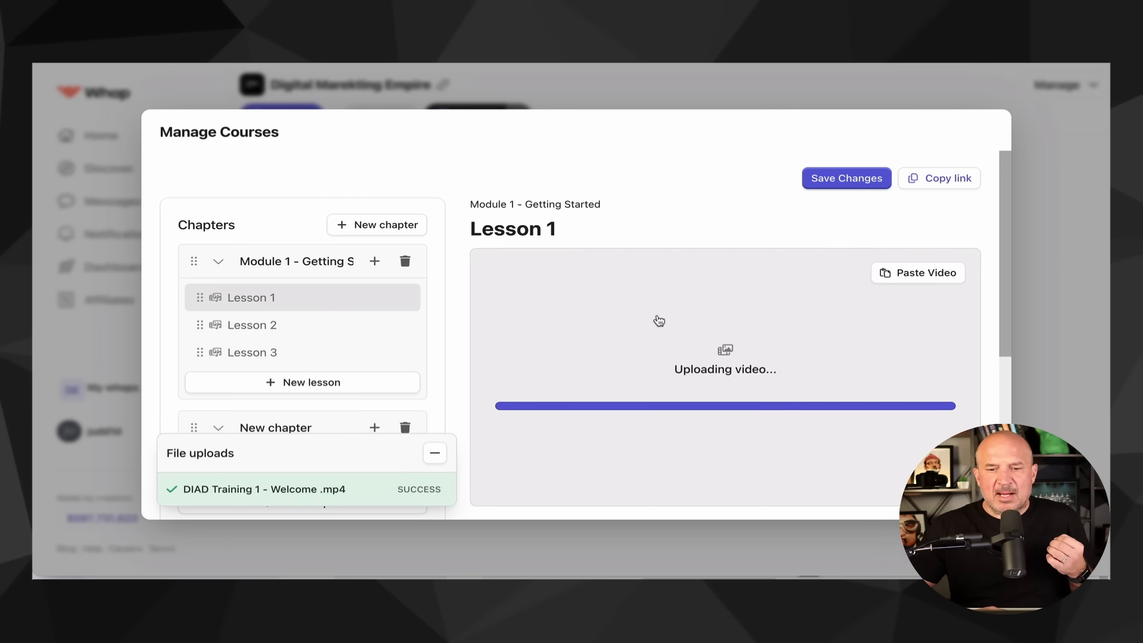
pyautogui.scroll(-1, 659, 321)
pyautogui.scroll(-5, 659, 321)
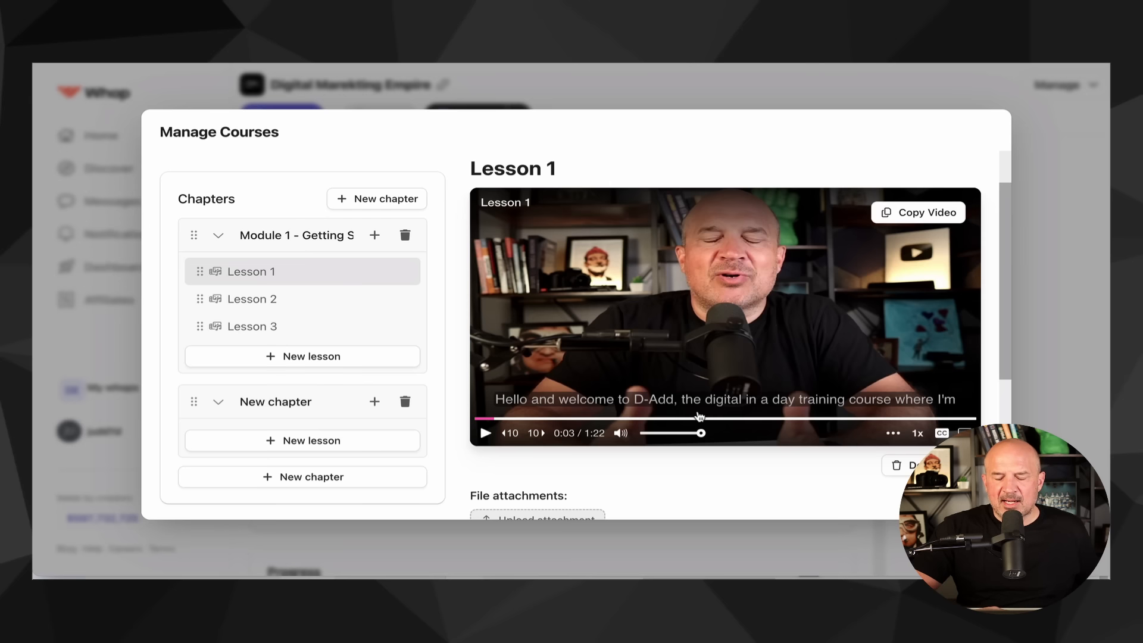
pyautogui.scroll(-5, 696, 387)
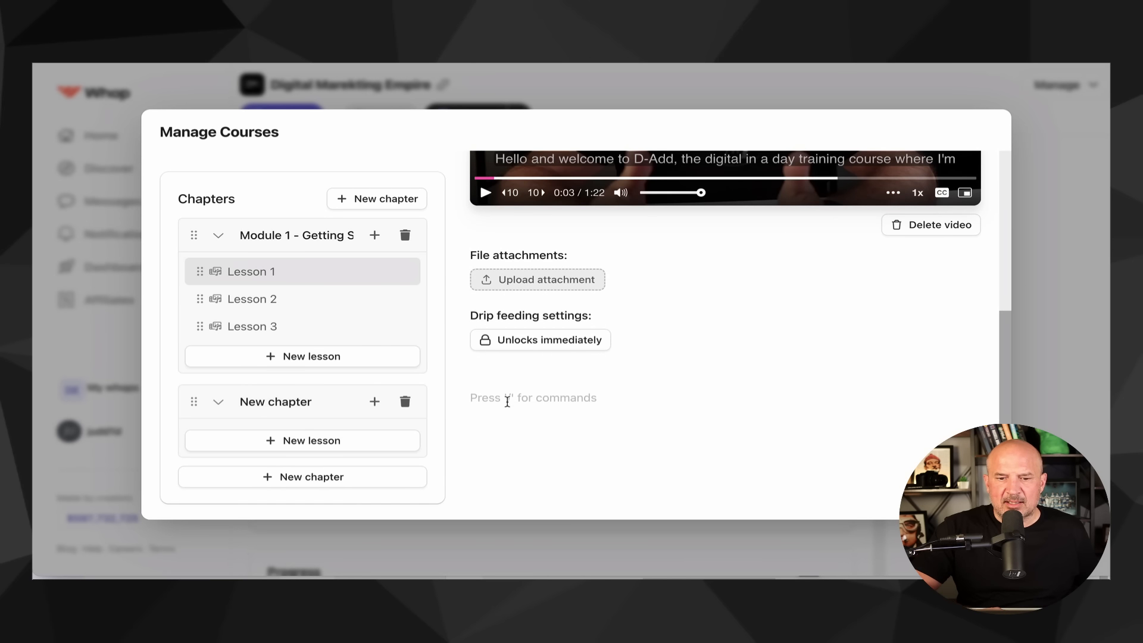
pyautogui.click(507, 399)
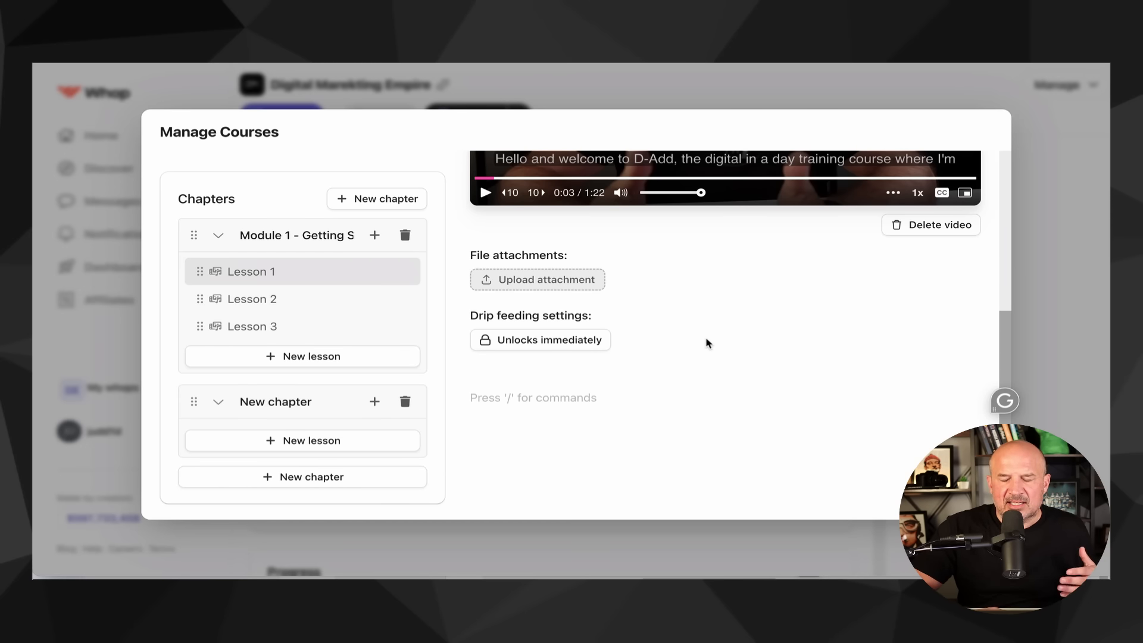
# Close the course management window and review the Digital 101 course page down to its details.
pyautogui.click(1040, 148)
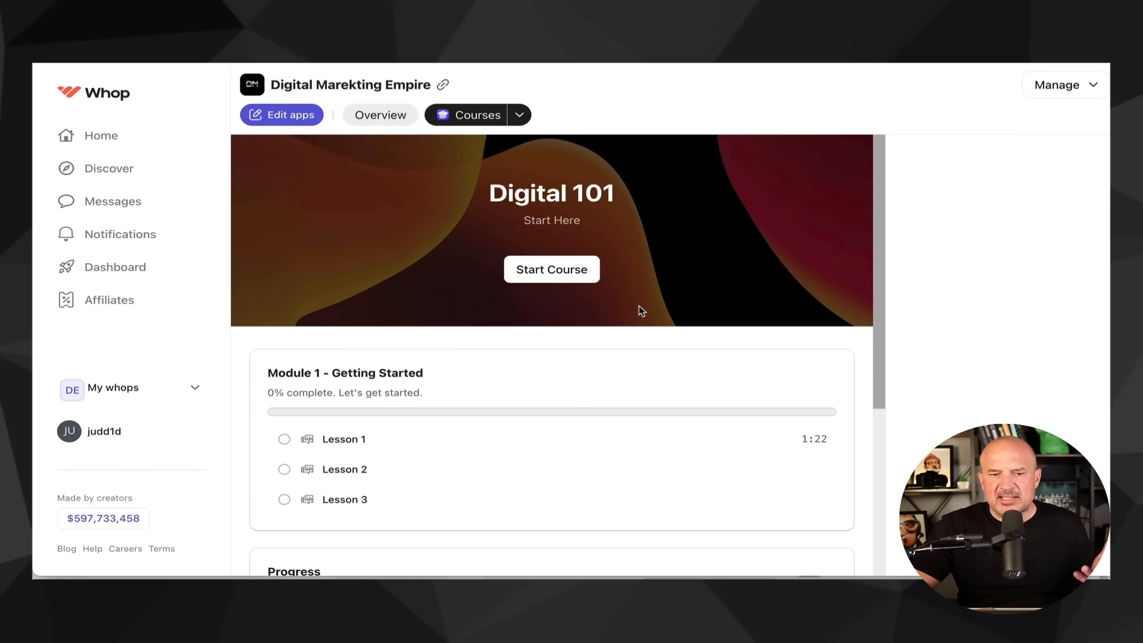
pyautogui.scroll(-5, 532, 410)
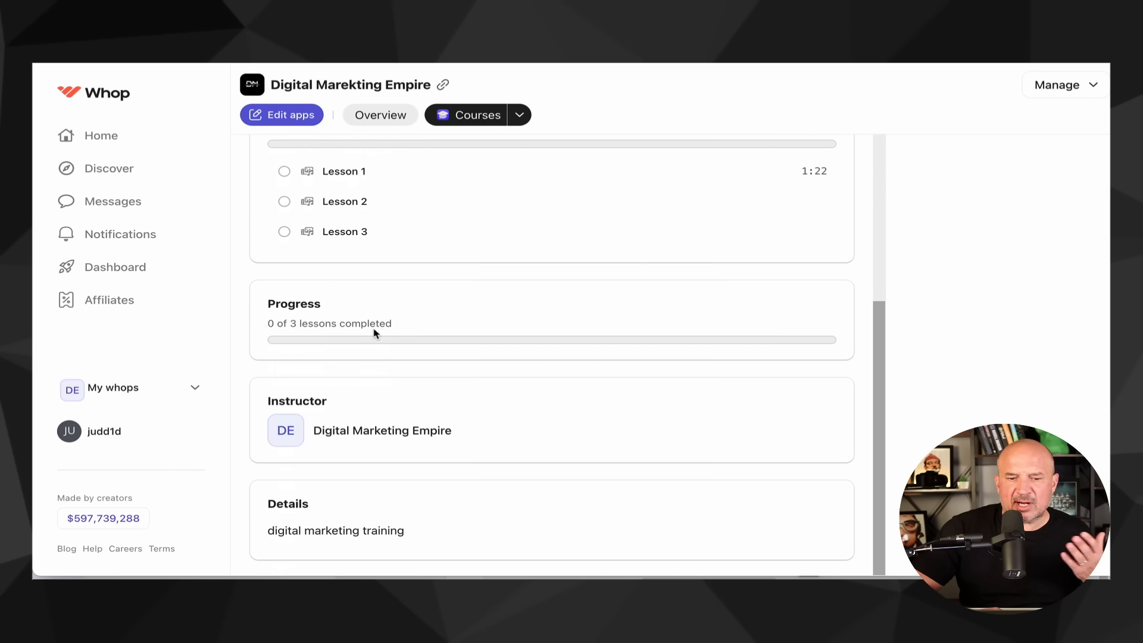
pyautogui.scroll(-1, 448, 330)
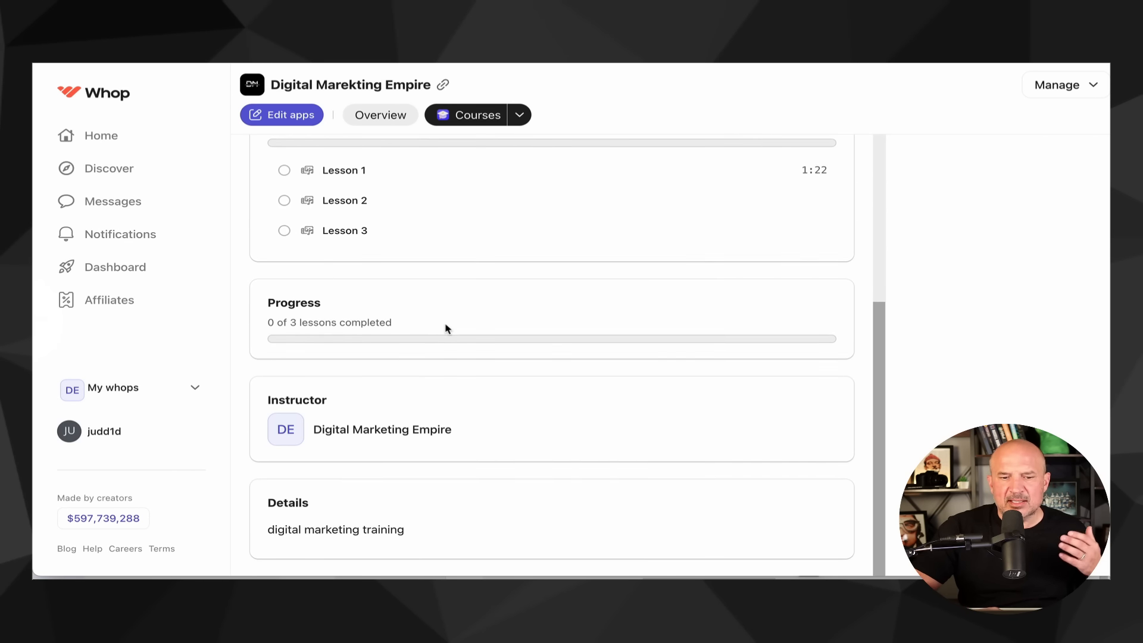
pyautogui.scroll(5, 441, 431)
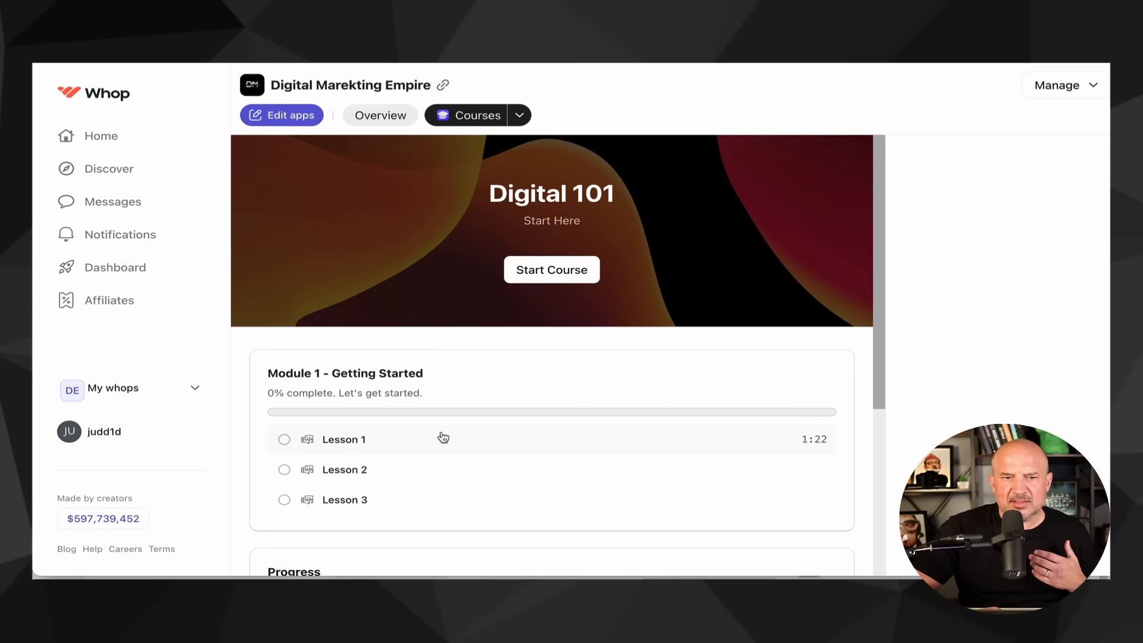
# Add the Chat app to the whop from the catalogue of new apps.
pyautogui.click(289, 117)
pyautogui.click(888, 146)
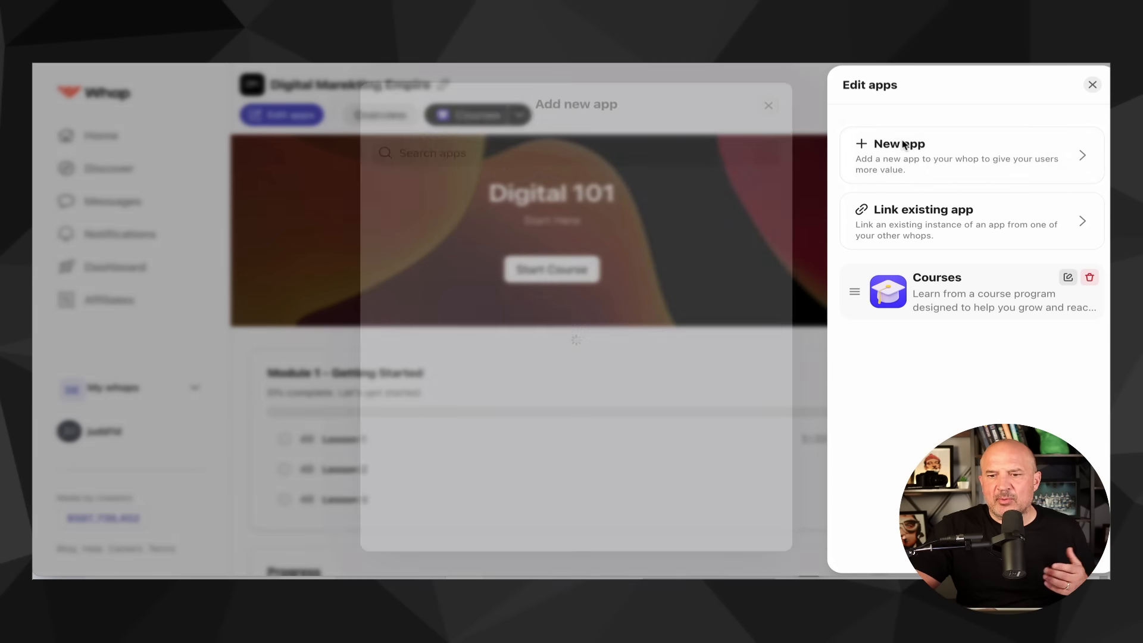
pyautogui.click(498, 205)
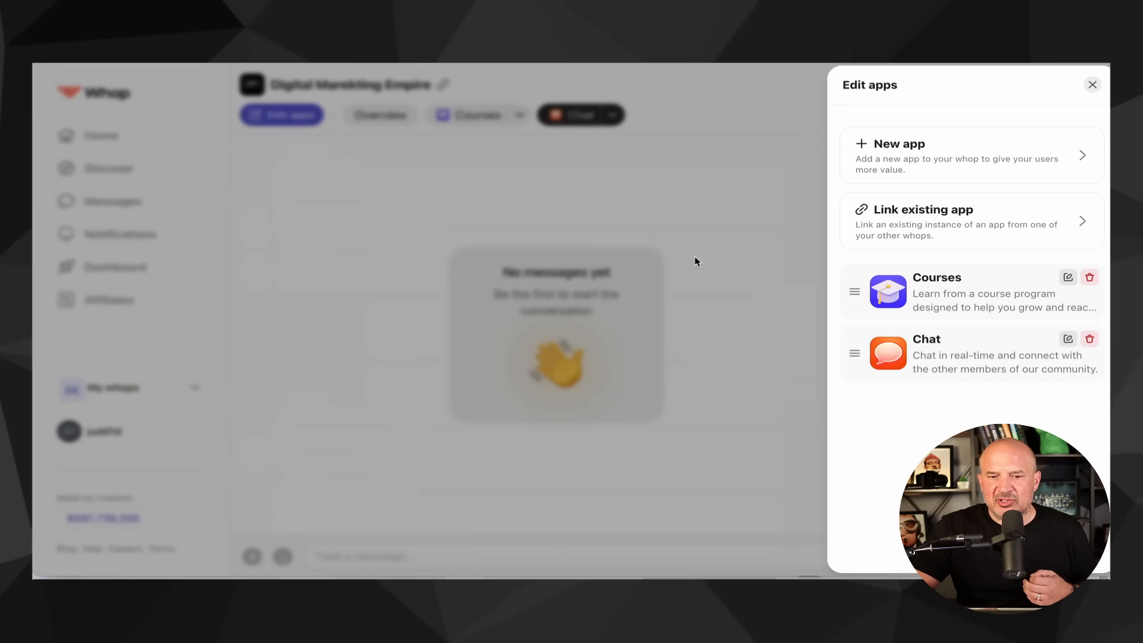
# Leave app editing, send the message "test the chat" in the new chat and check the Chat app's options.
pyautogui.click(681, 447)
pyautogui.click(385, 552)
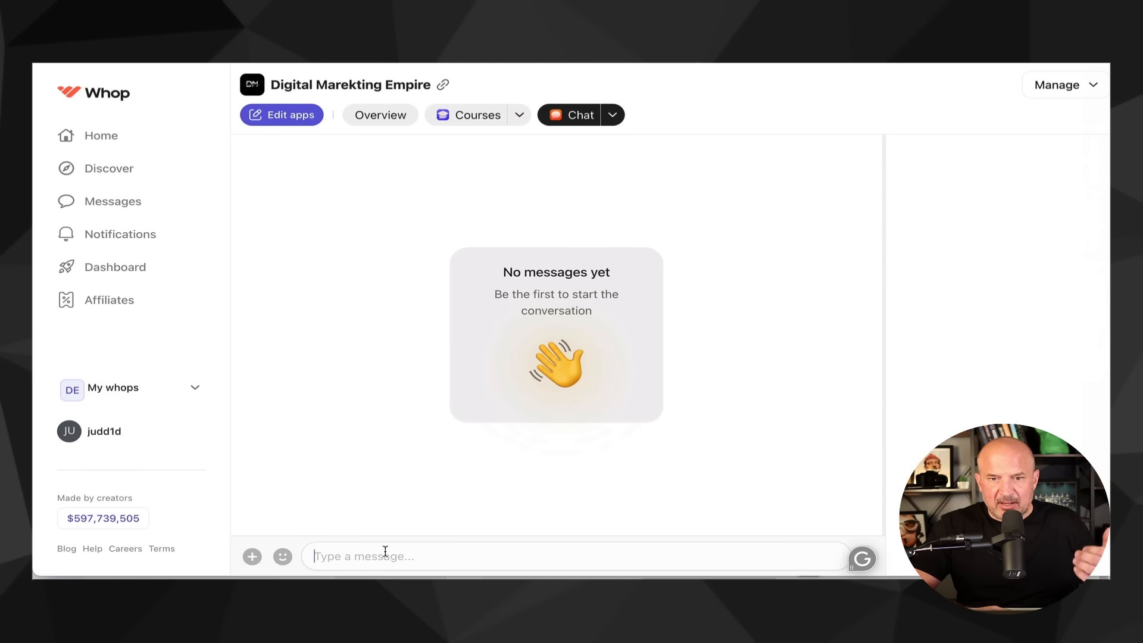
pyautogui.write('test the chat')
pyautogui.press('Return')
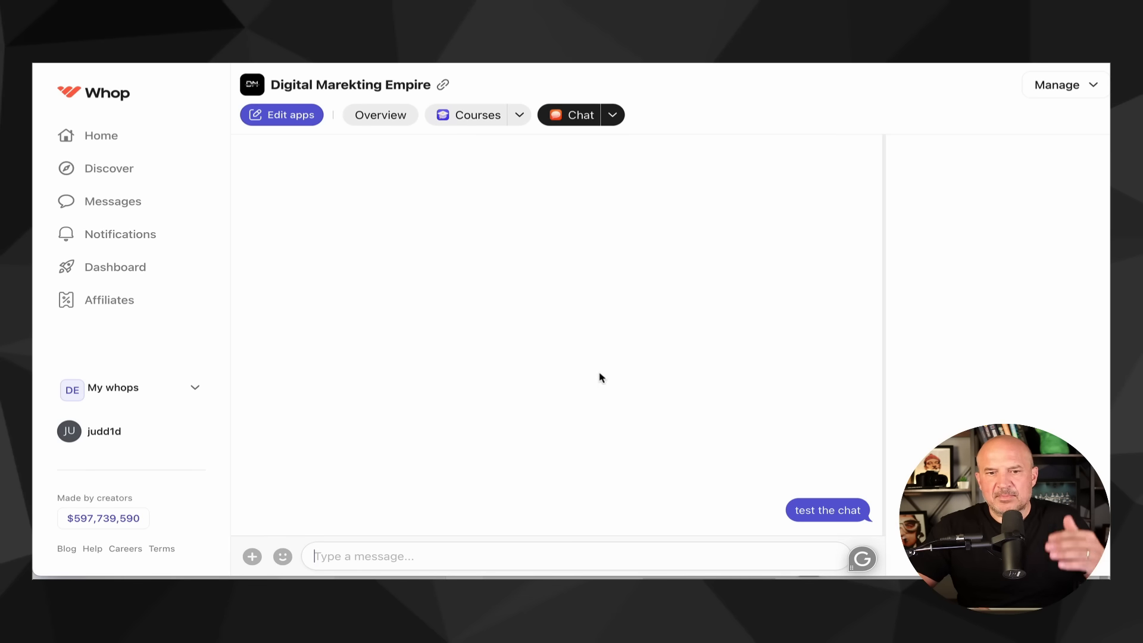
pyautogui.click(613, 118)
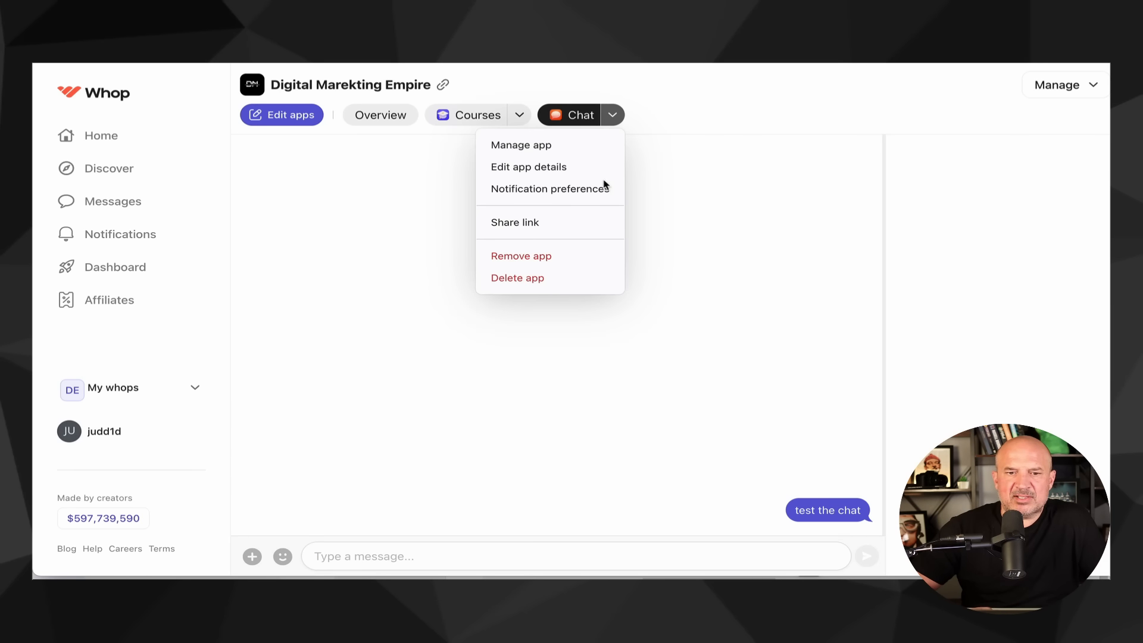
pyautogui.click(447, 207)
# Add the Forums app to the whop and publish a forum post titled "test" with the text "test posts".
pyautogui.click(302, 116)
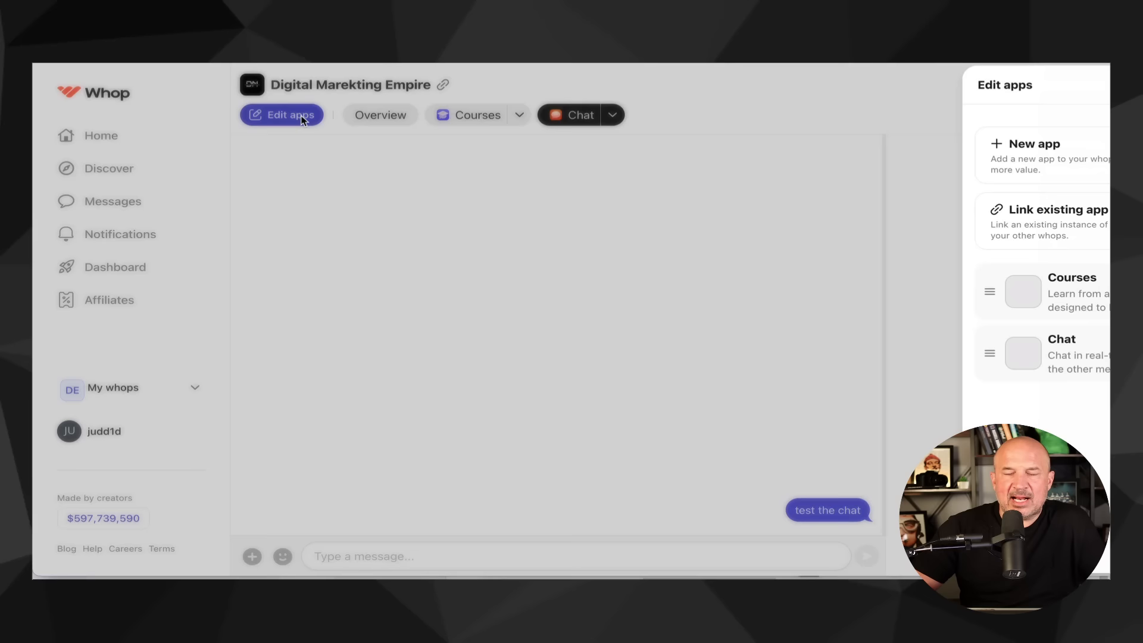
pyautogui.click(899, 156)
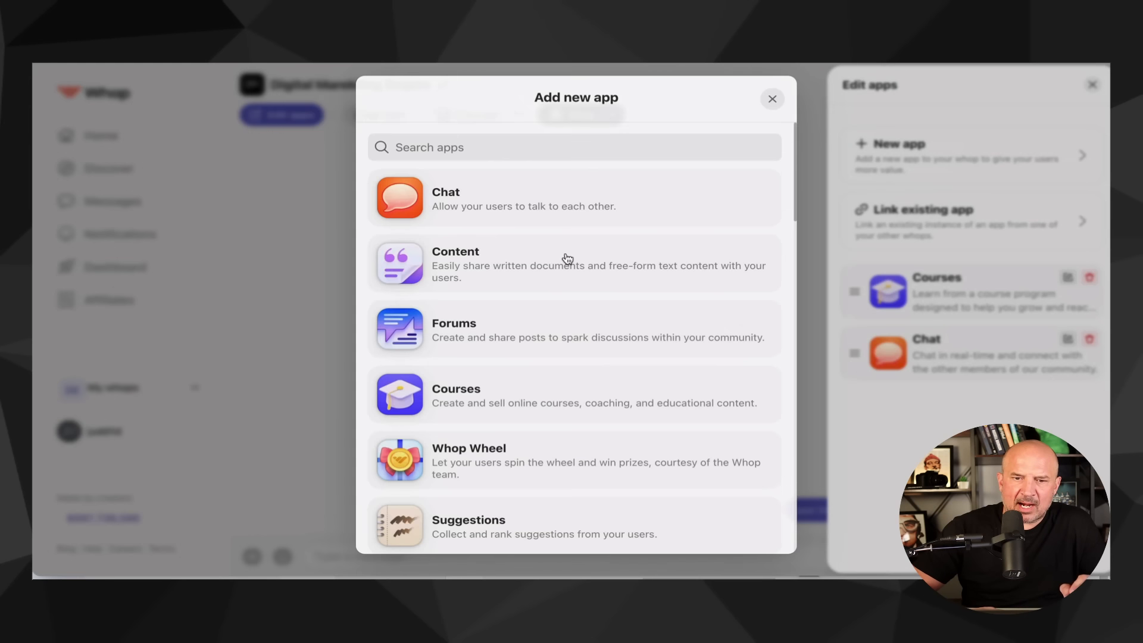
pyautogui.click(482, 335)
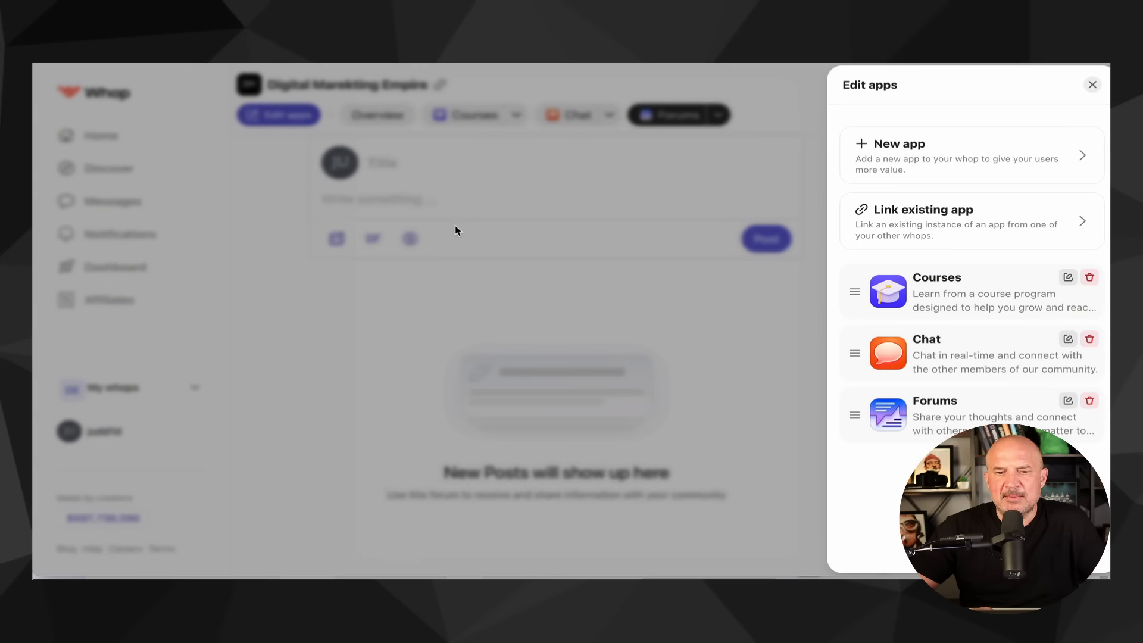
pyautogui.click(438, 191)
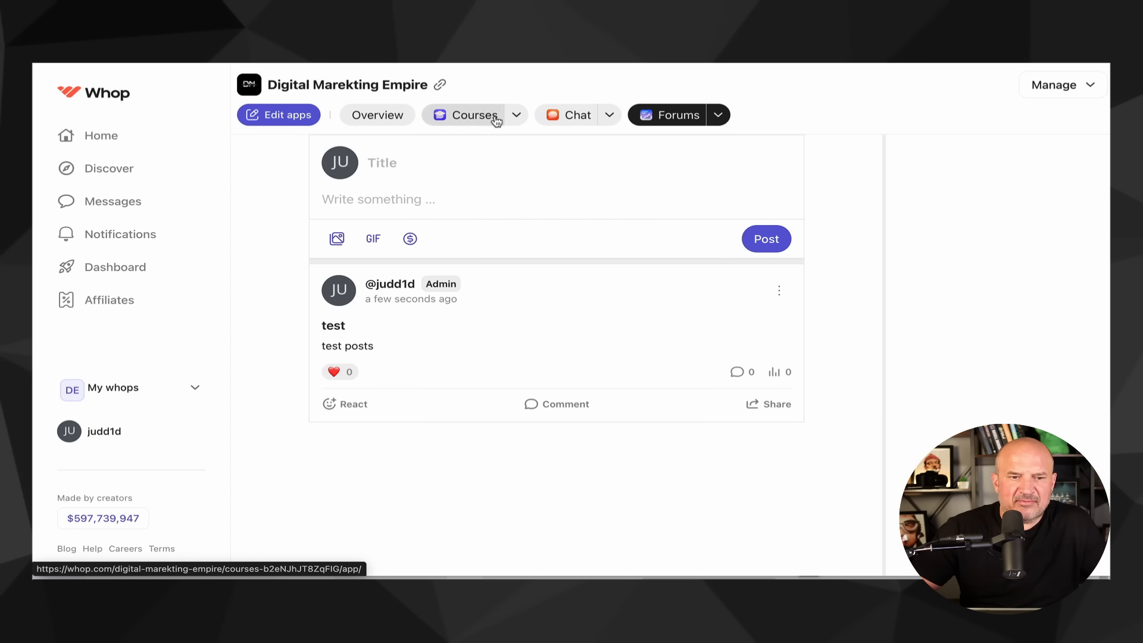
# Check the Courses app's options and review the Digital Marketing Empire overview page down to its pricing section.
pyautogui.click(515, 115)
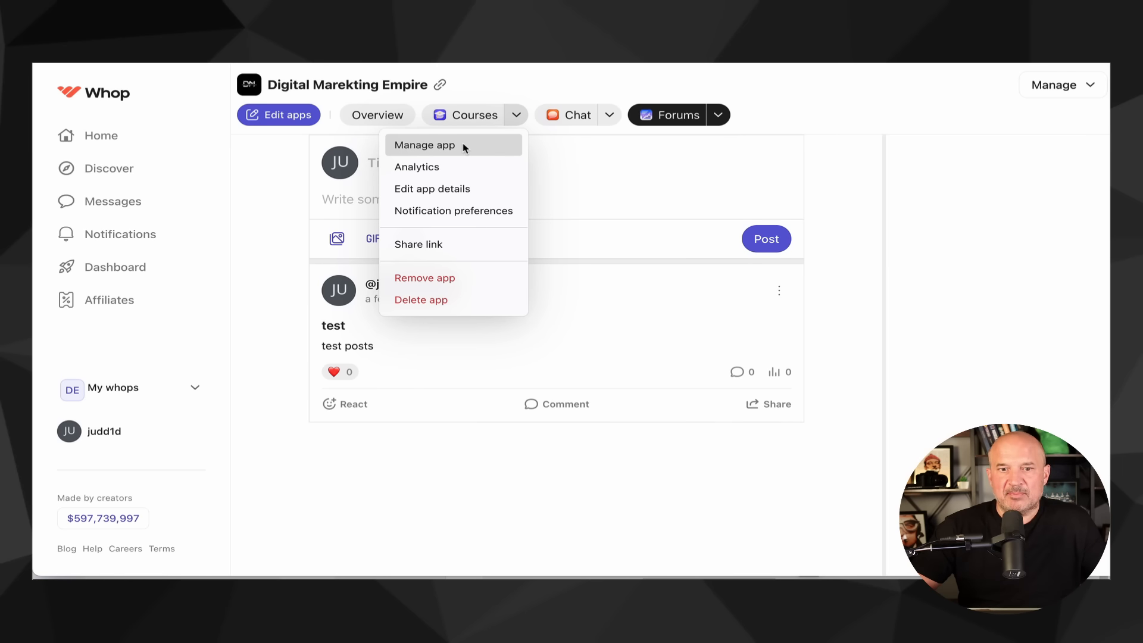
pyautogui.click(273, 172)
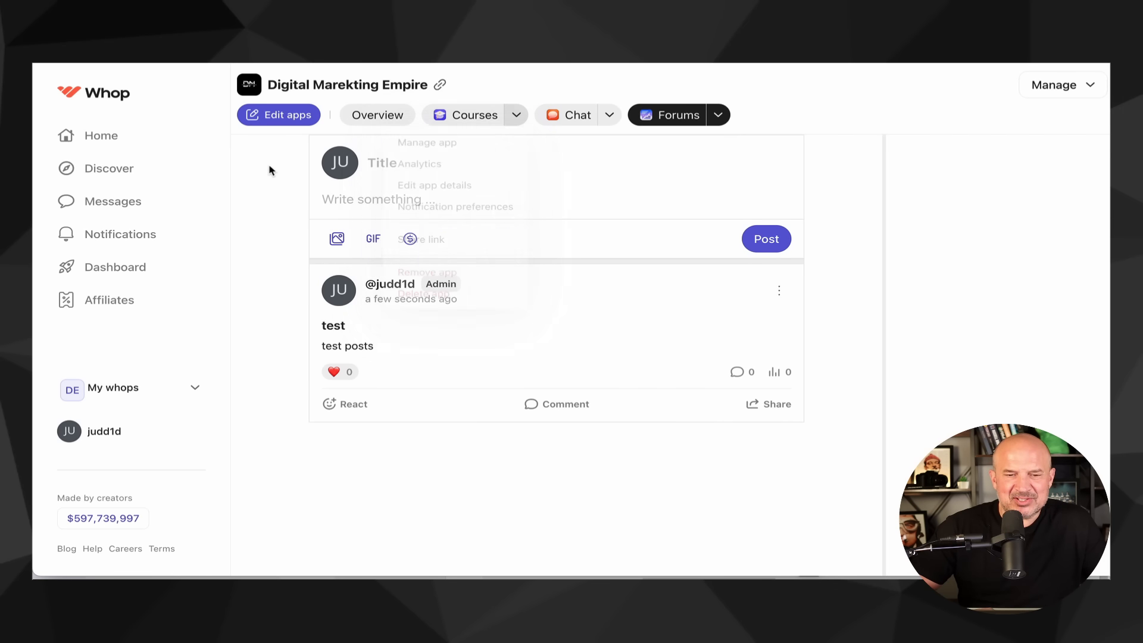
pyautogui.click(338, 90)
pyautogui.scroll(2, 738, 278)
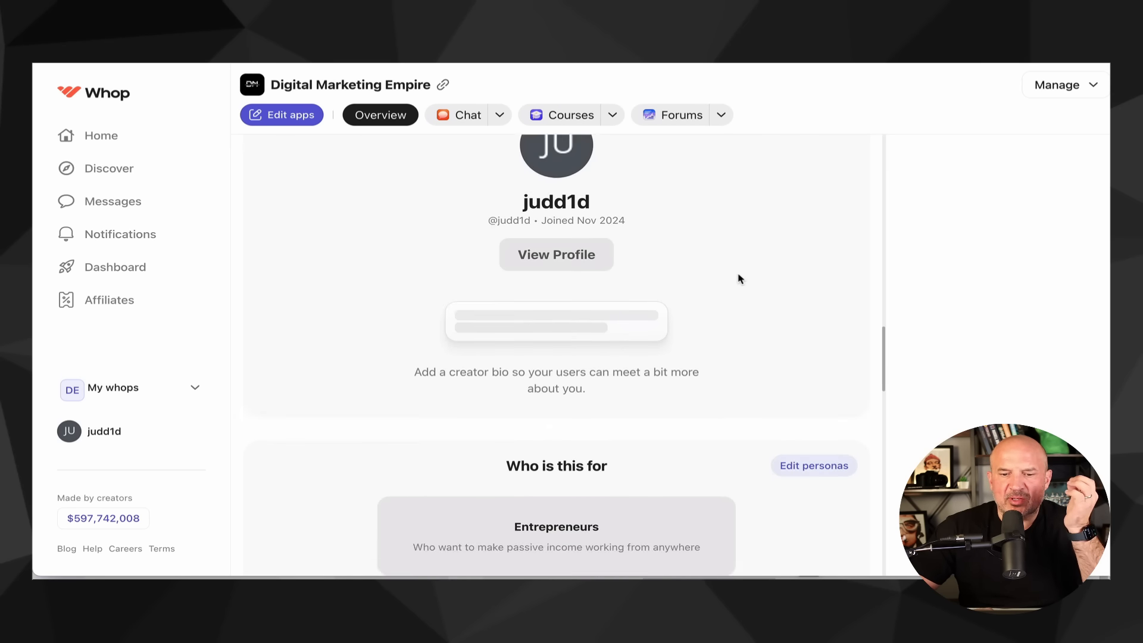
pyautogui.scroll(-4, 738, 278)
pyautogui.scroll(-3, 738, 278)
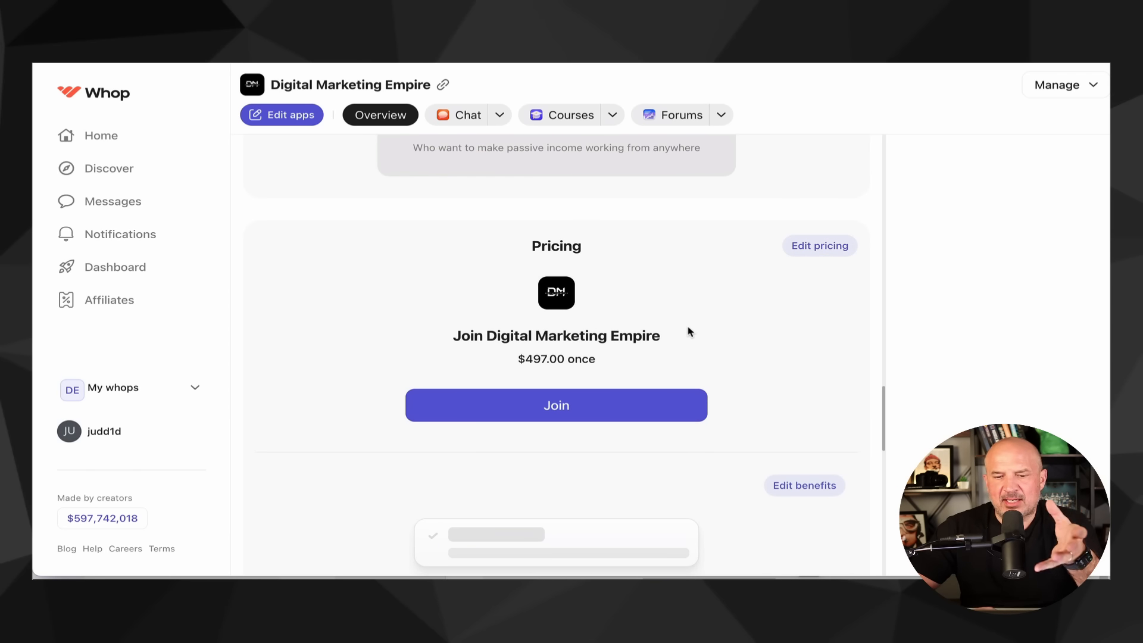
# Start a new pricing option for the whop, choosing Paid access with Single payment as the payment frequency.
pyautogui.click(817, 247)
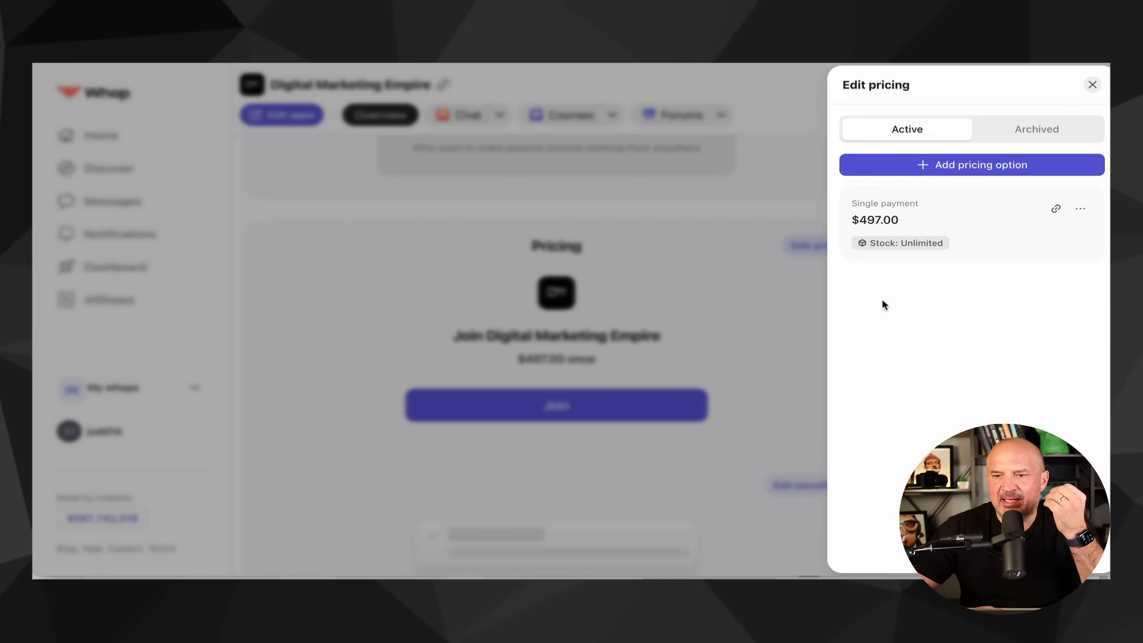
pyautogui.click(968, 165)
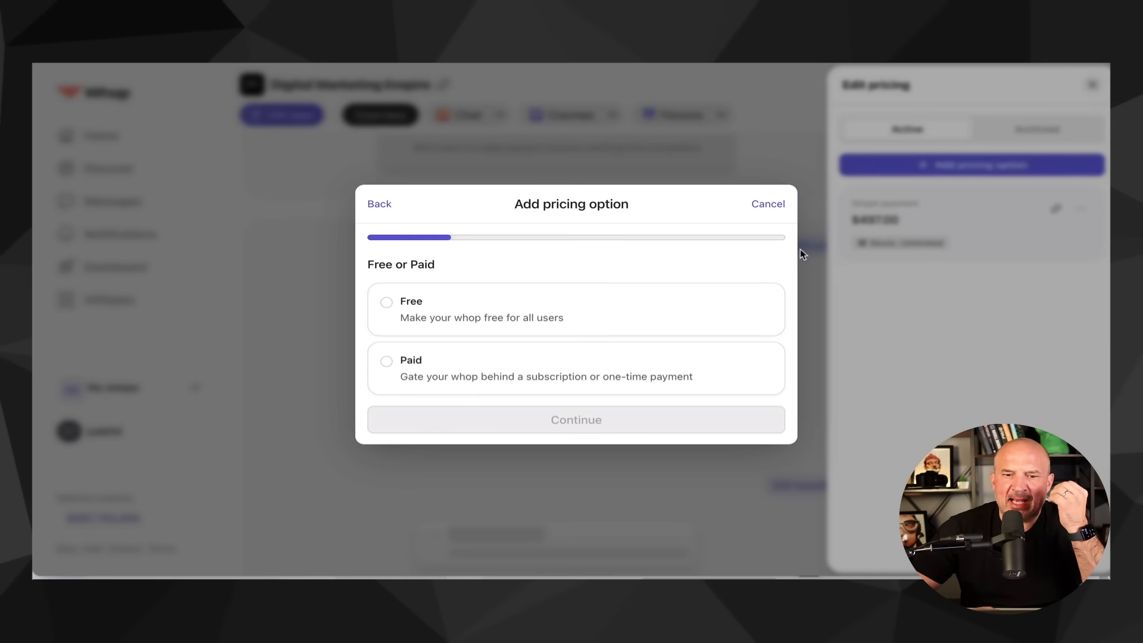
pyautogui.click(459, 325)
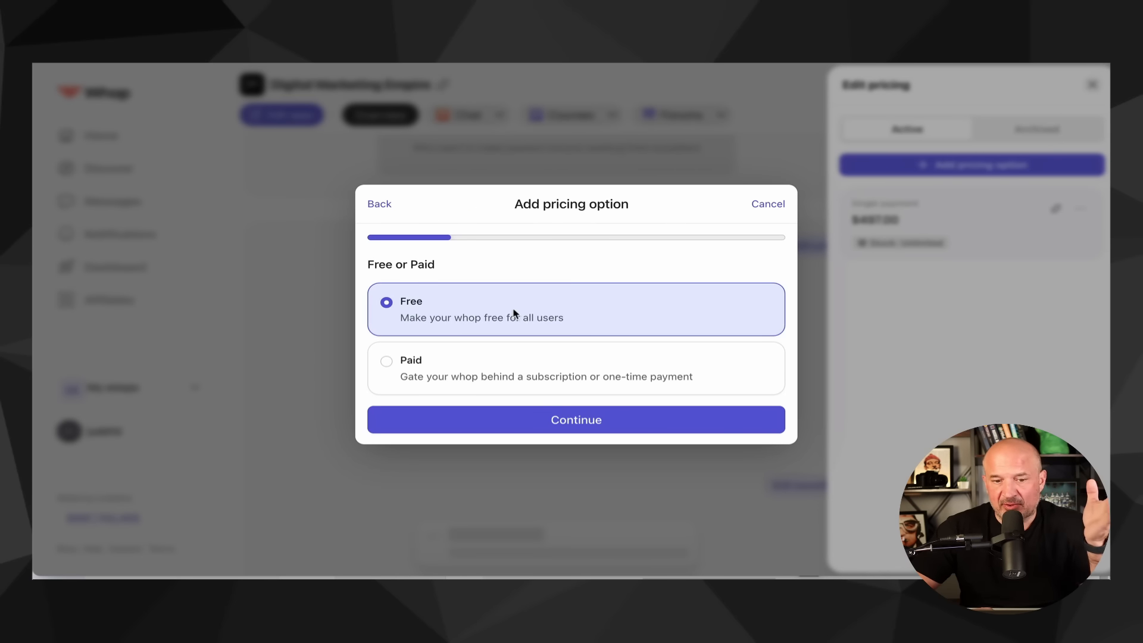
pyautogui.click(456, 369)
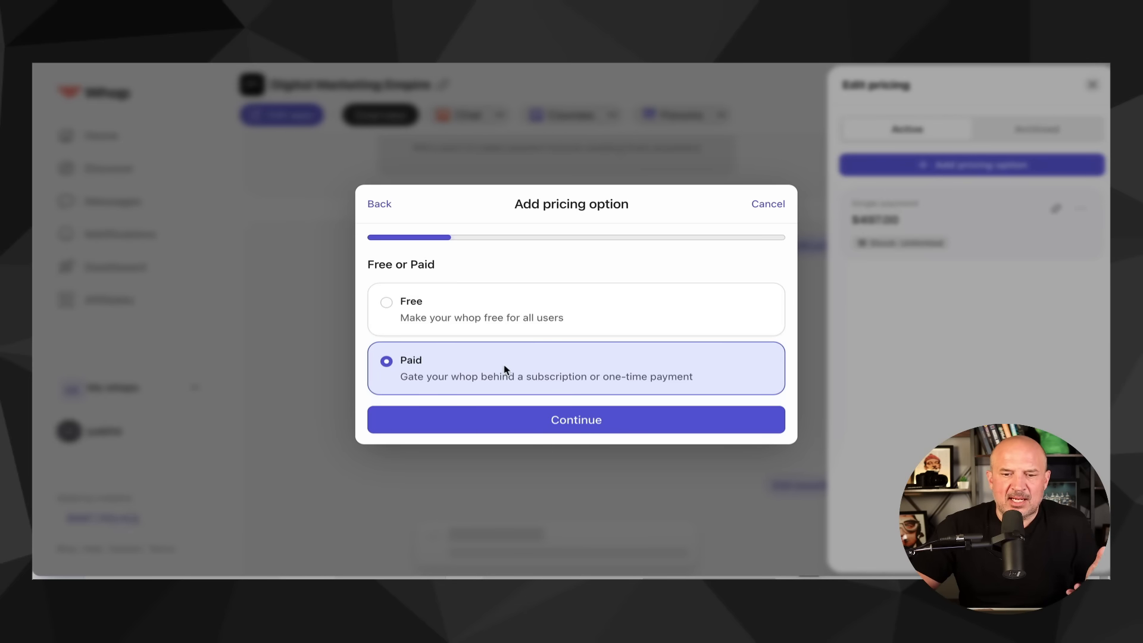
pyautogui.click(545, 420)
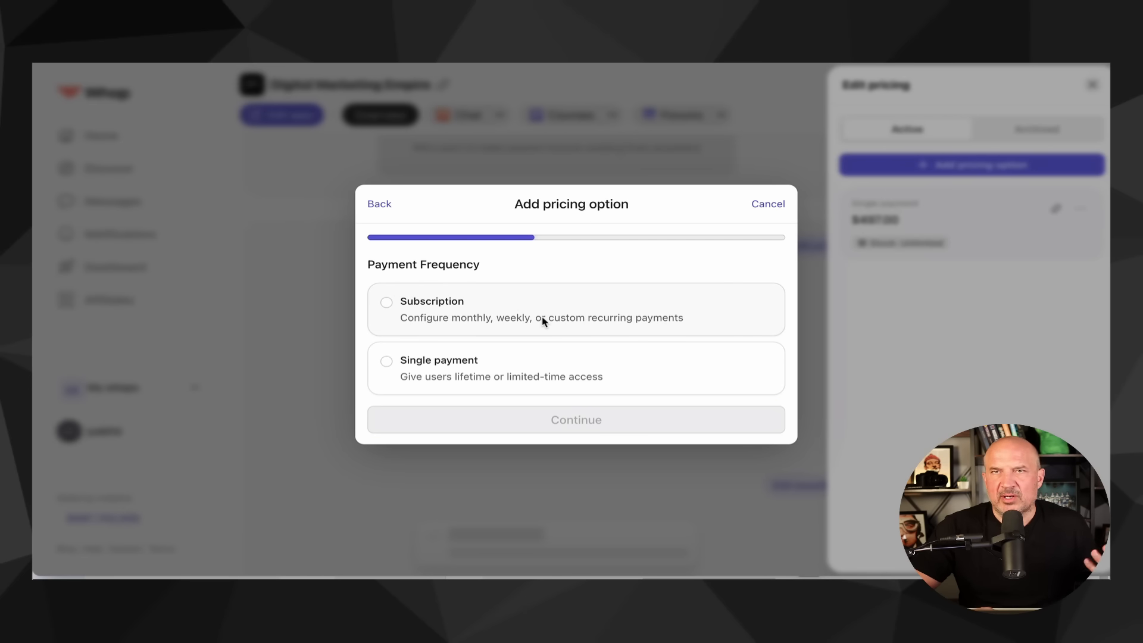
pyautogui.click(449, 315)
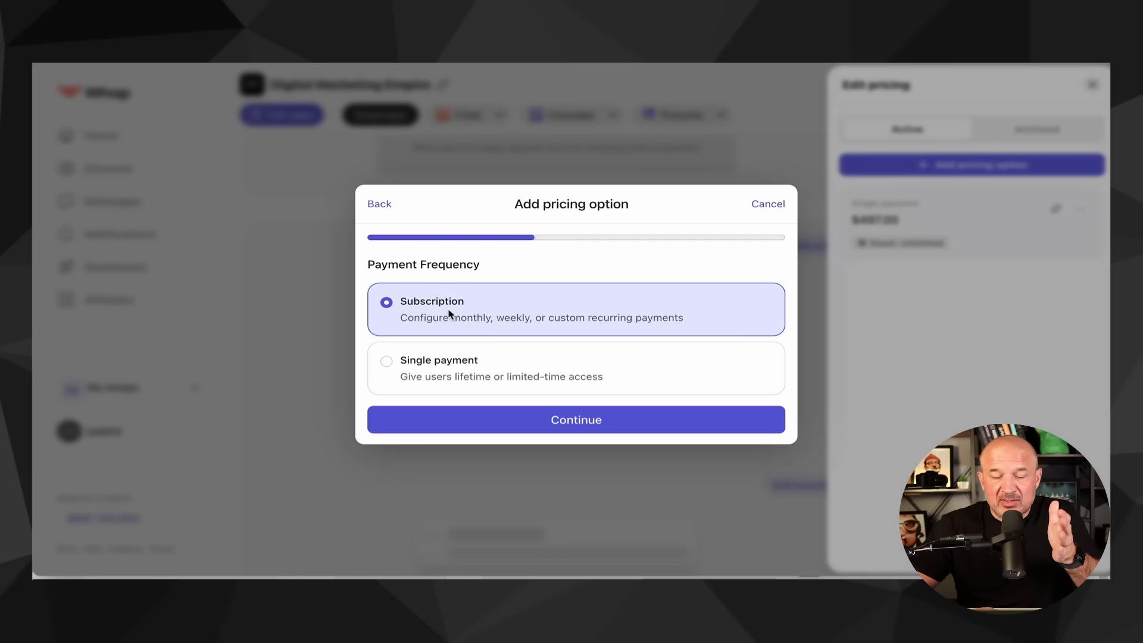
pyautogui.click(422, 370)
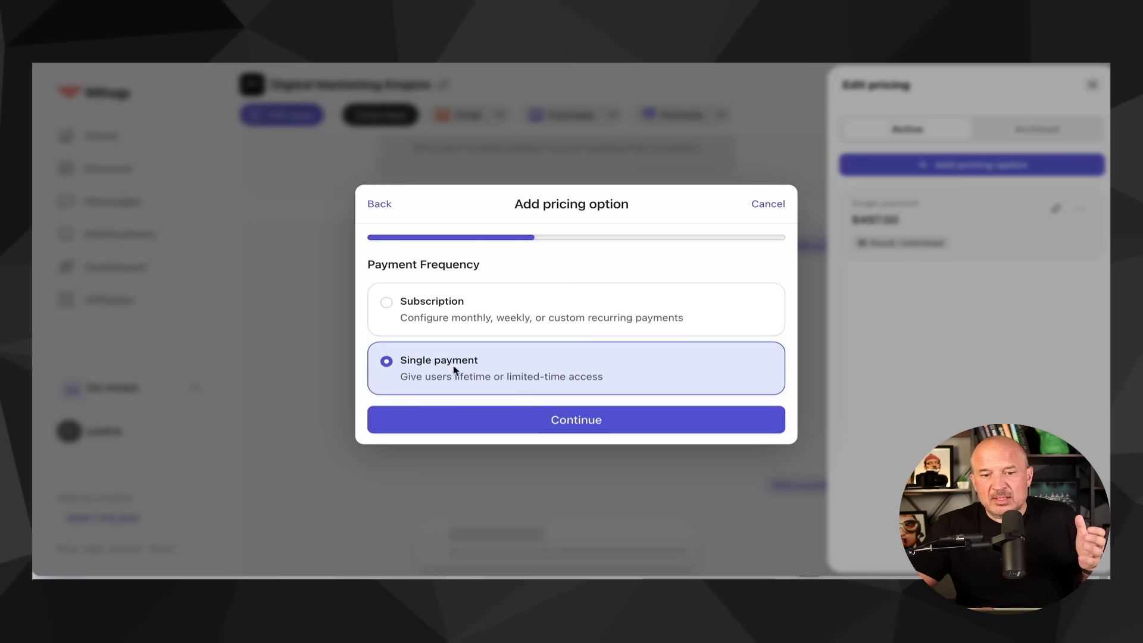
pyautogui.click(525, 420)
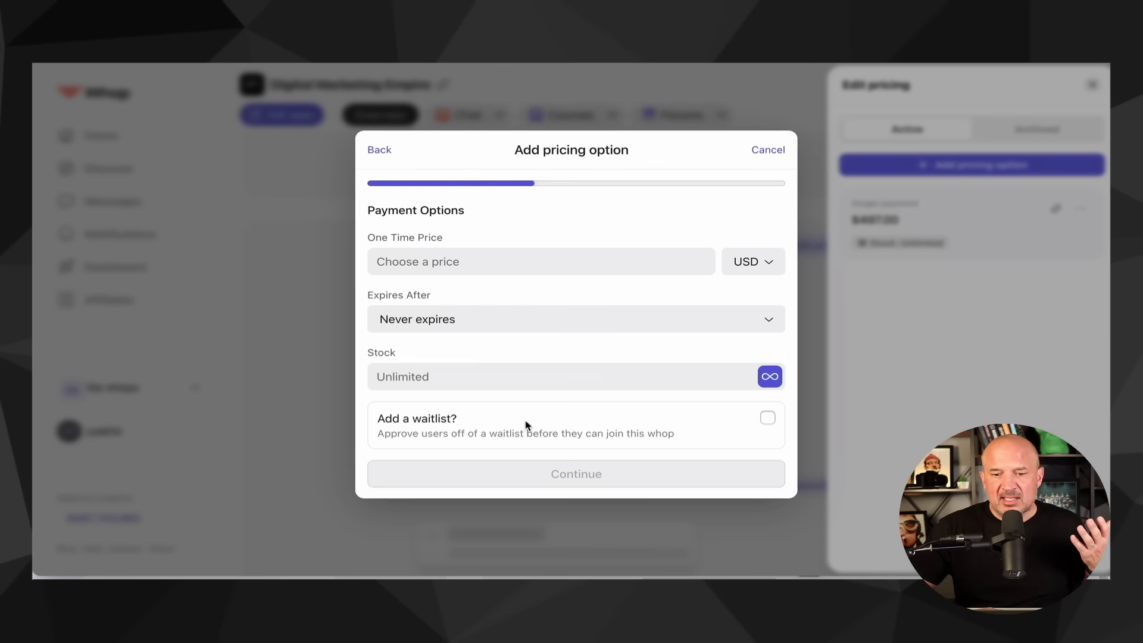
# Set the one-time price to 500 USD without a waitlist, create the pricing option and close the pricing editor.
pyautogui.click(493, 260)
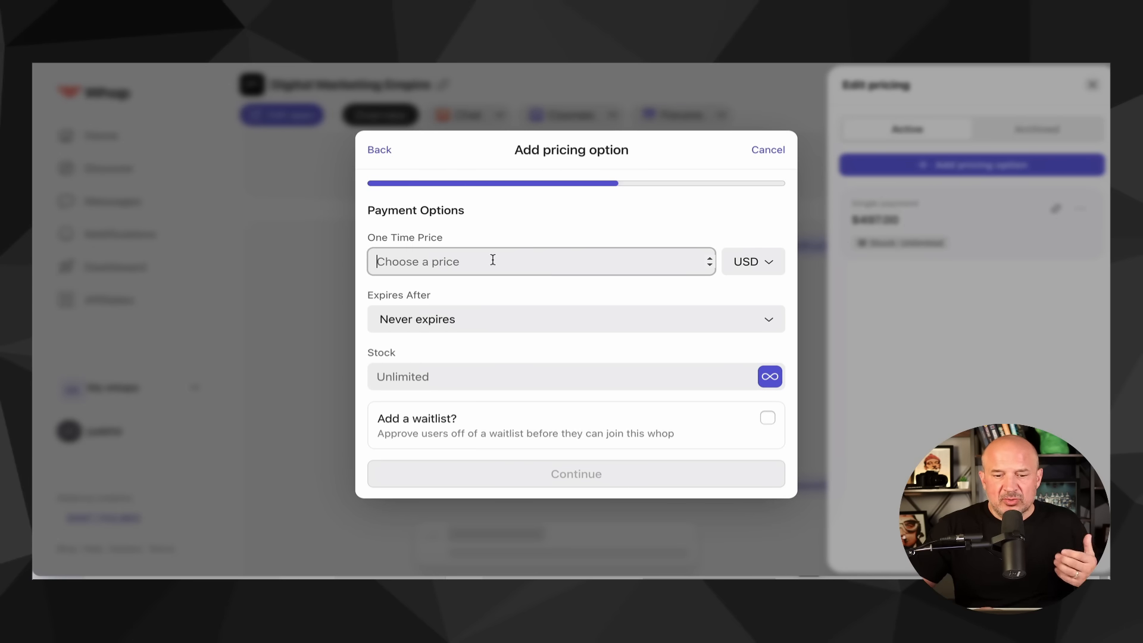
pyautogui.write('500')
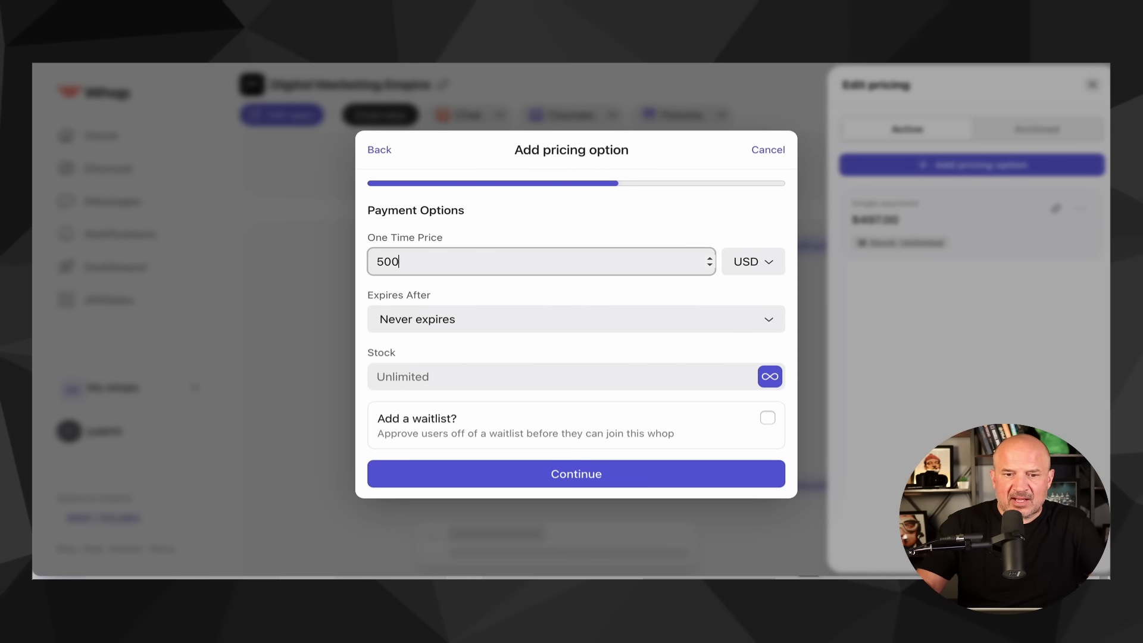
pyautogui.click(492, 375)
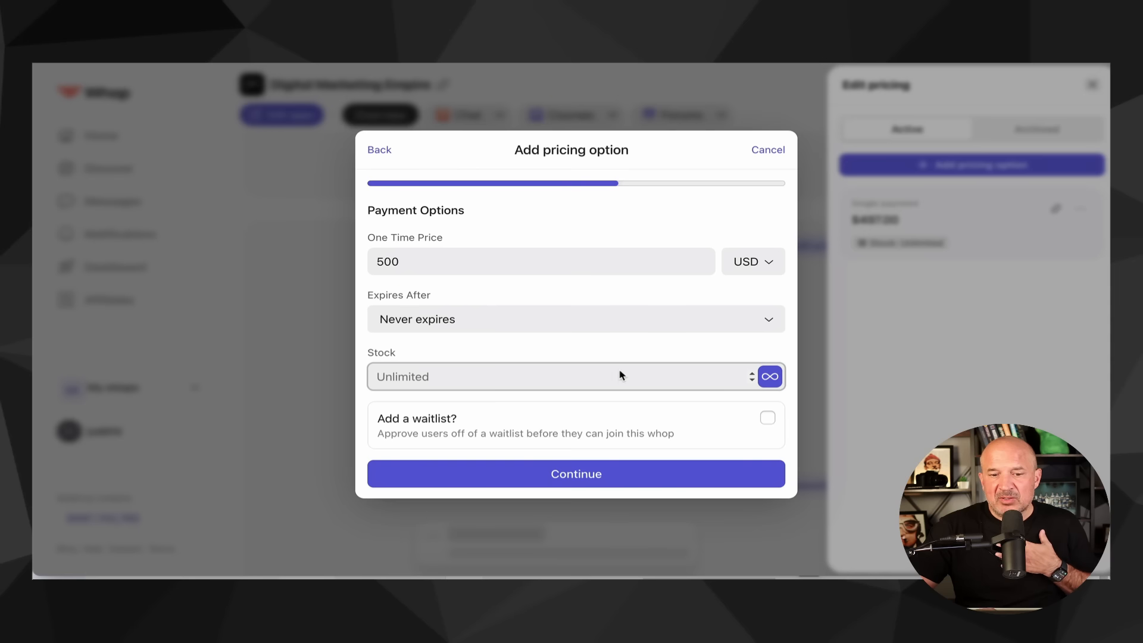
pyautogui.click(767, 419)
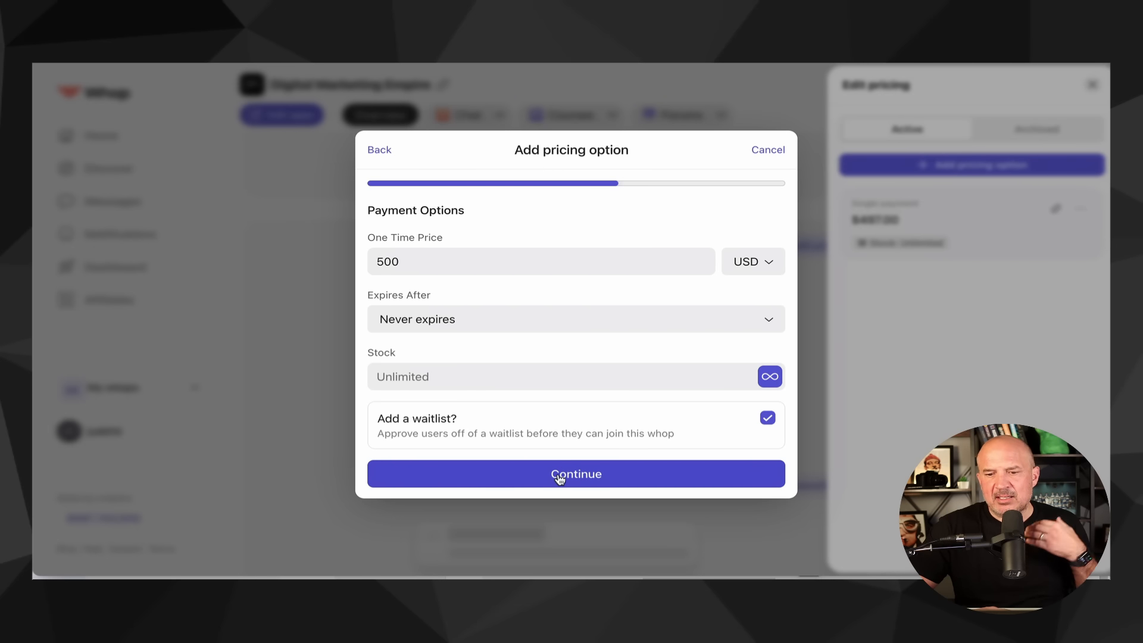
pyautogui.click(771, 421)
pyautogui.click(638, 467)
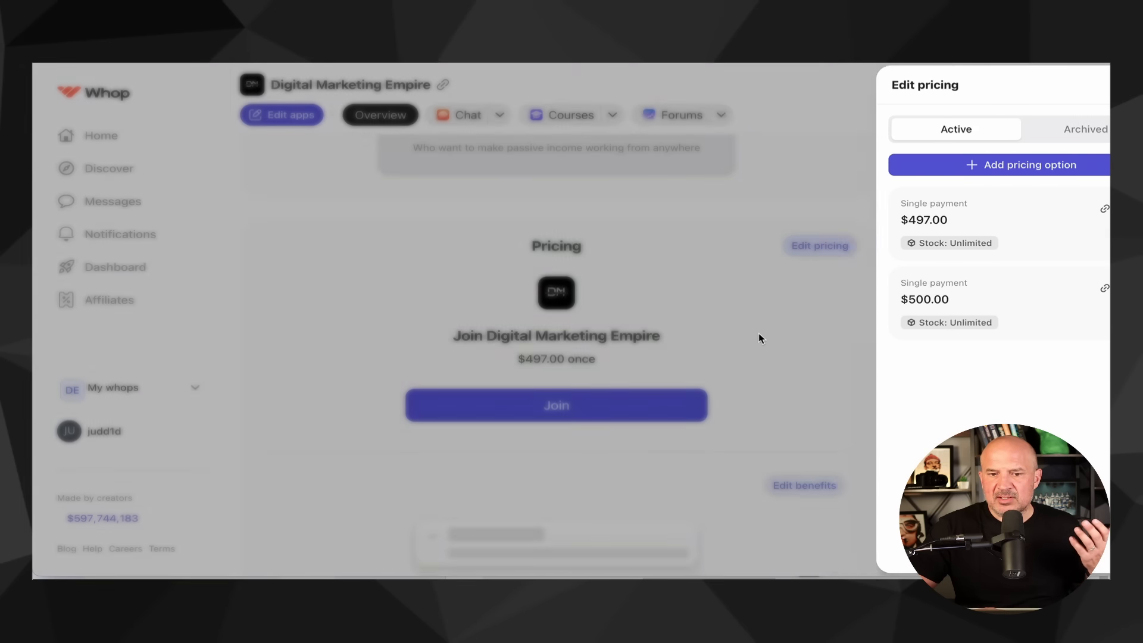
pyautogui.click(759, 336)
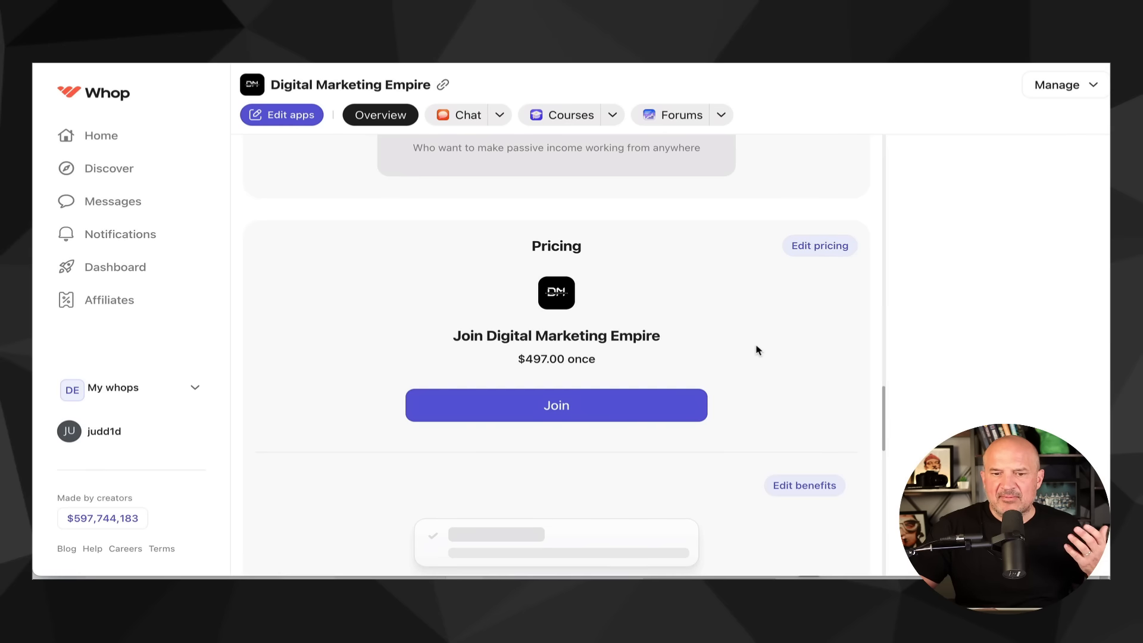
# Review the overview page's benefits, FAQs, reviews and affiliate sections, and return to the details near its beginning.
pyautogui.scroll(-1, 752, 387)
pyautogui.scroll(-3, 752, 387)
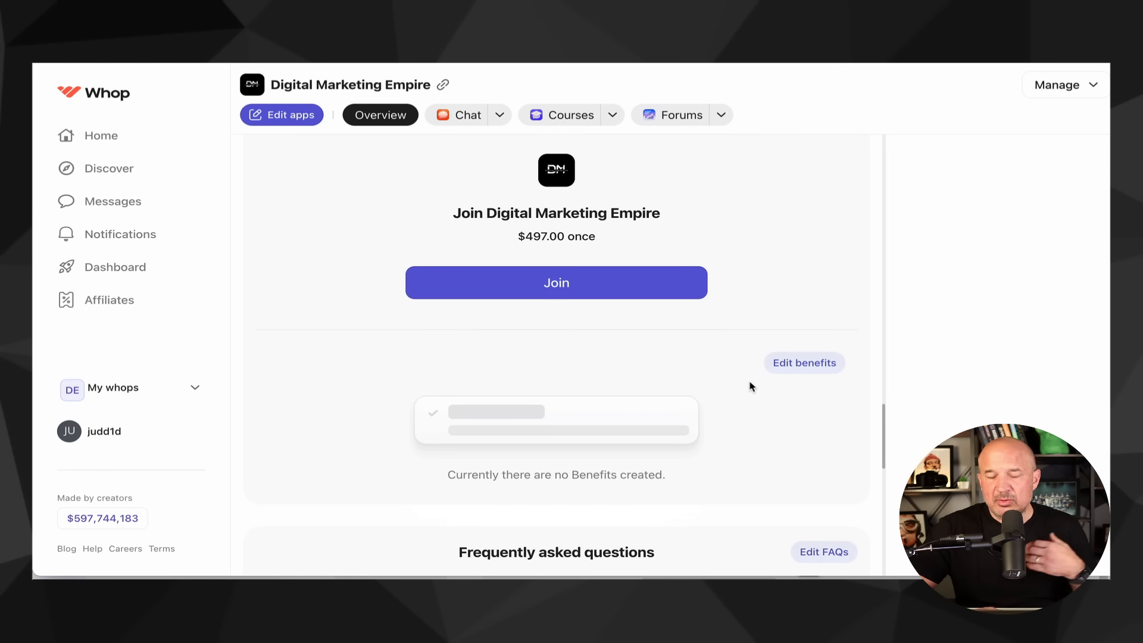
pyautogui.scroll(-5, 683, 387)
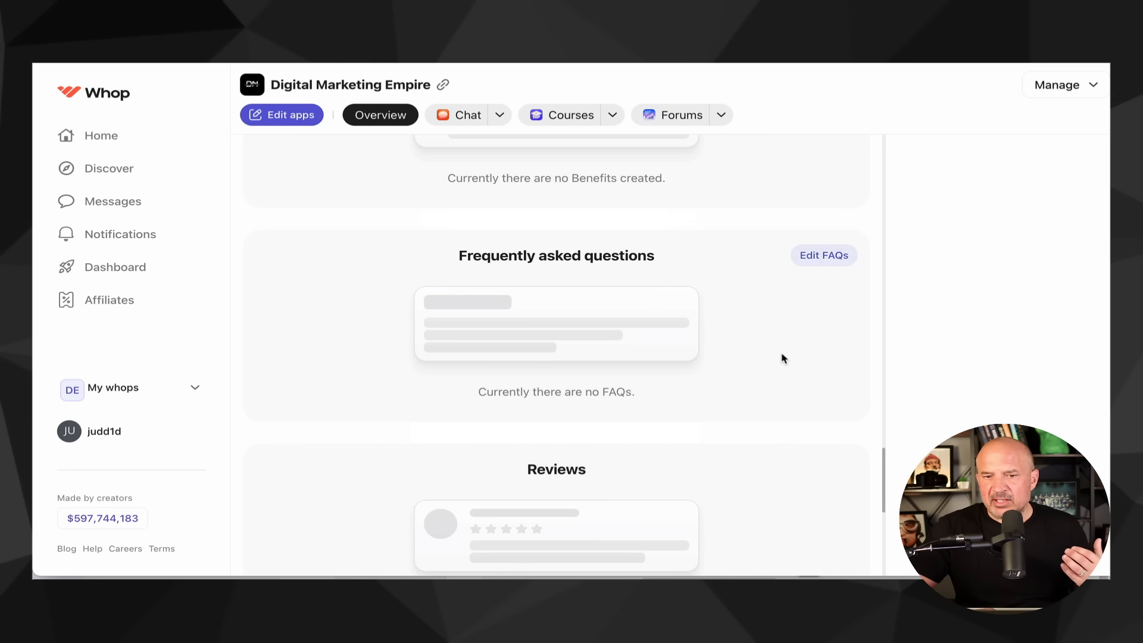
pyautogui.scroll(3, 784, 358)
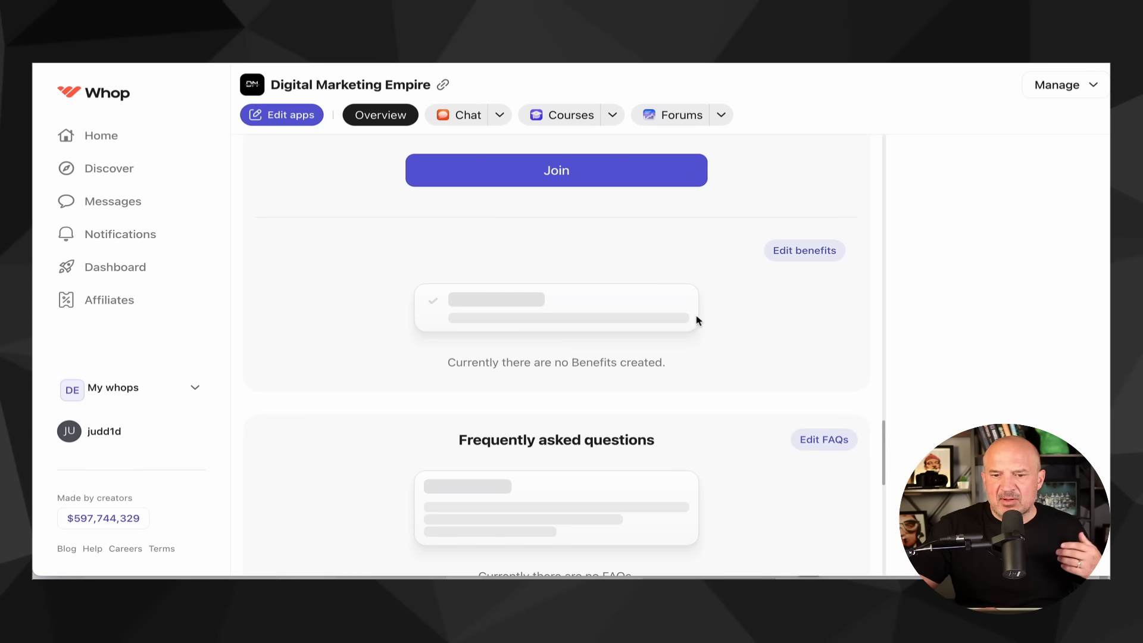
pyautogui.scroll(-5, 767, 335)
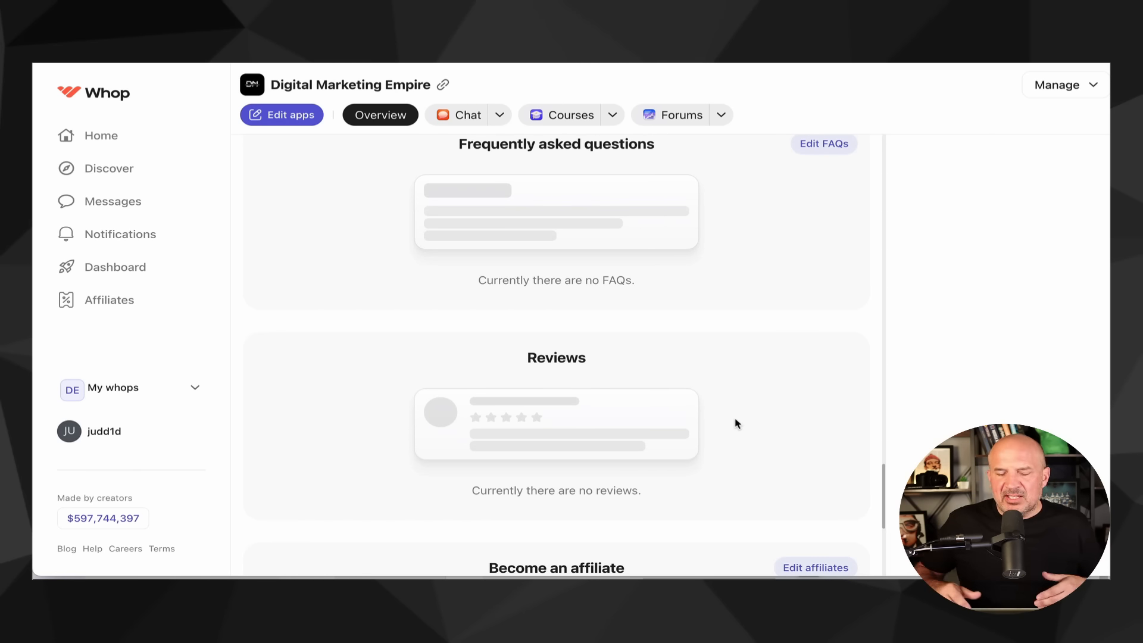
pyautogui.scroll(-4, 737, 424)
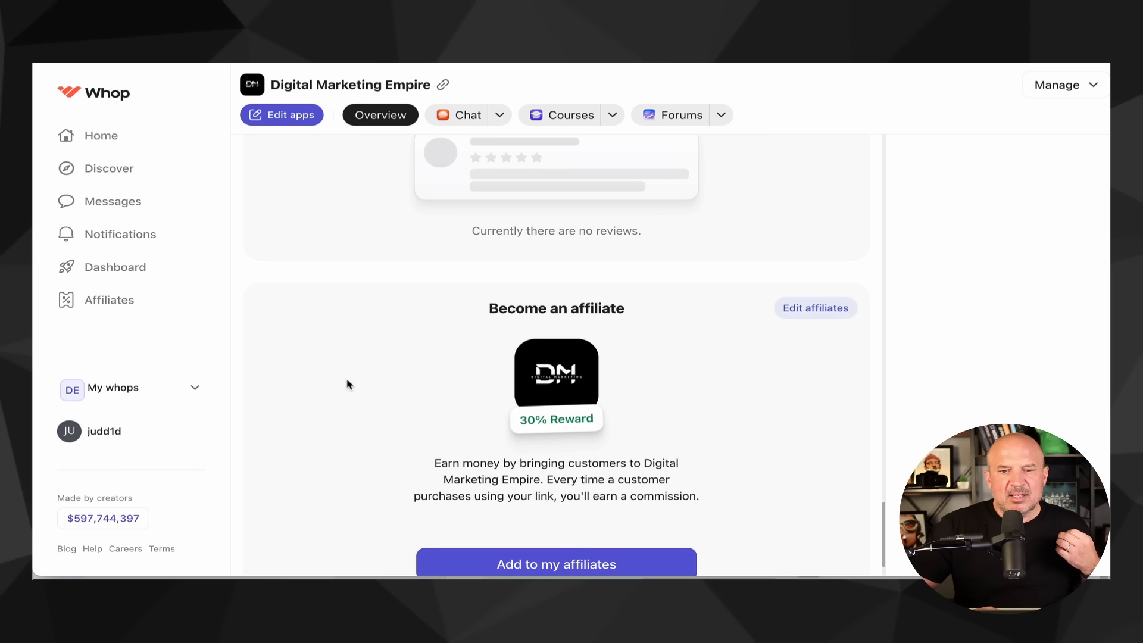
pyautogui.scroll(10, 347, 382)
pyautogui.scroll(15, 347, 383)
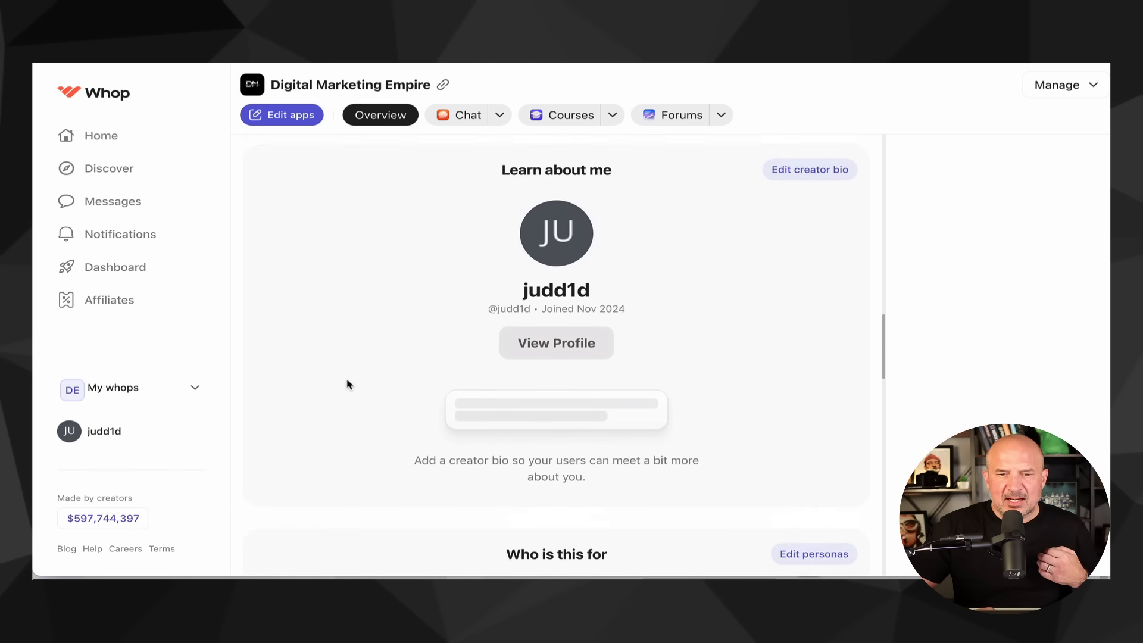
pyautogui.scroll(6, 347, 383)
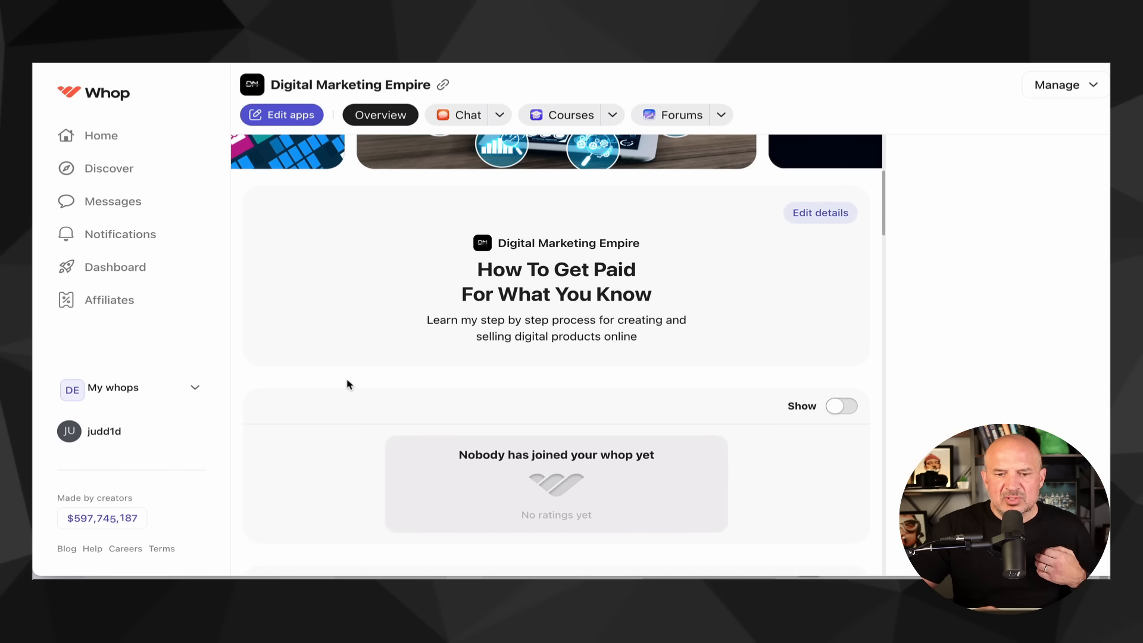
# Open the whop's member list in the dashboard and review the Users, Home and Checkout Links pages.
pyautogui.click(497, 501)
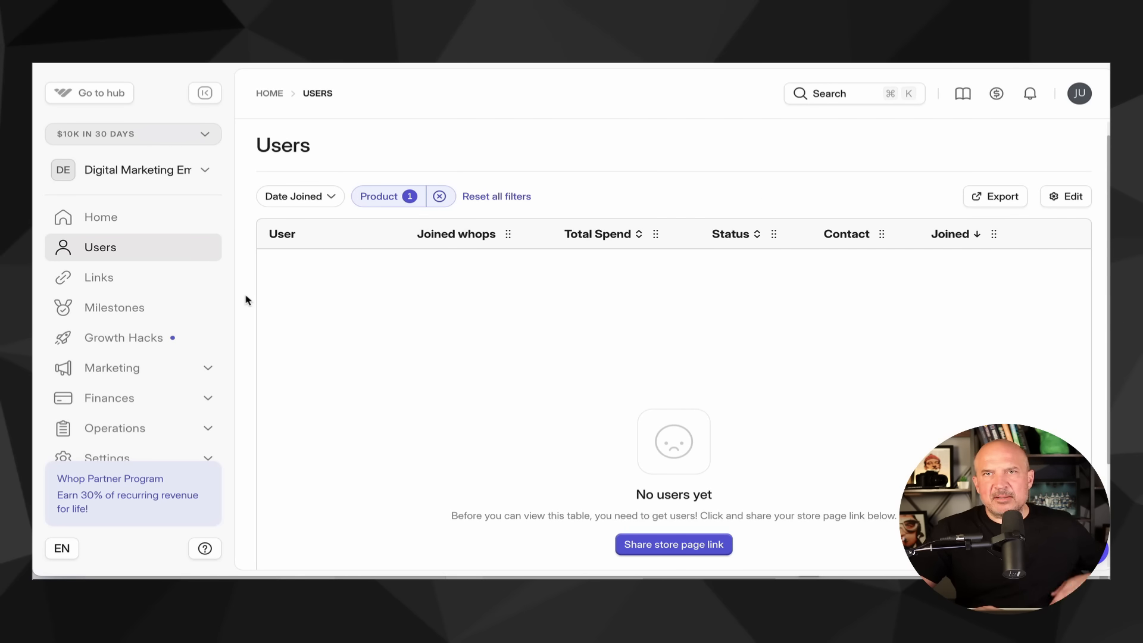
pyautogui.scroll(-1, 247, 300)
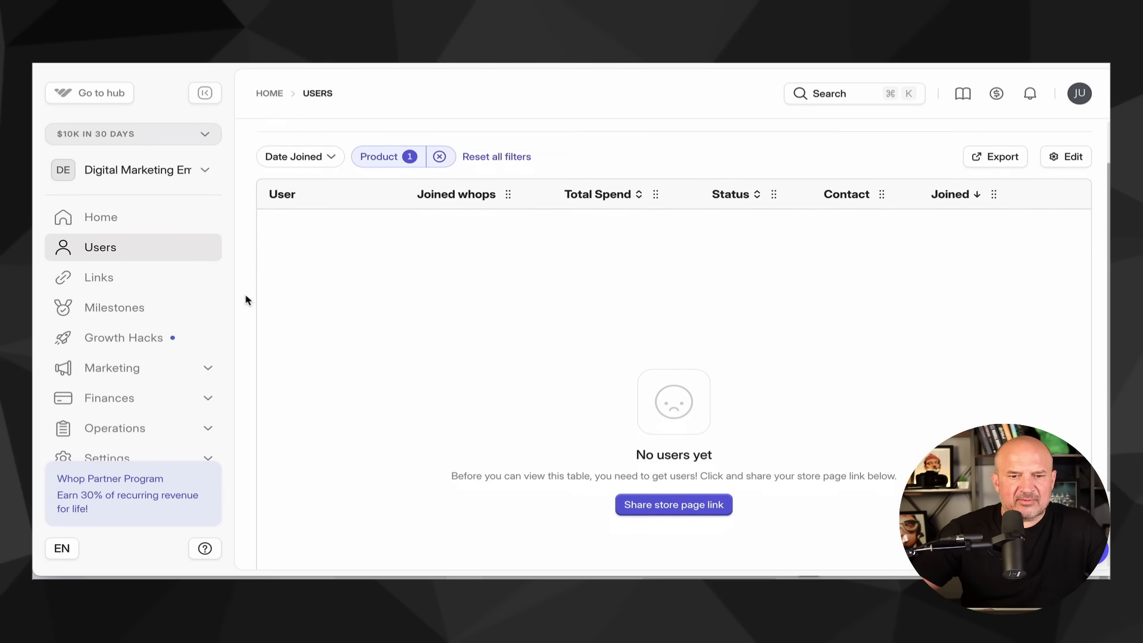
pyautogui.click(122, 227)
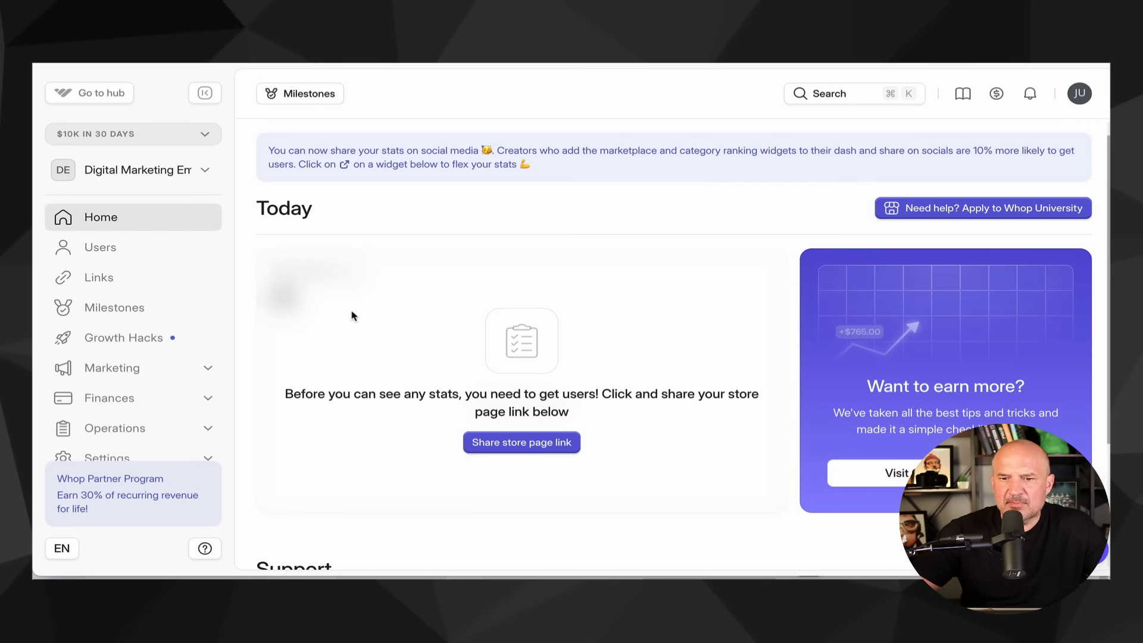
pyautogui.scroll(-4, 497, 428)
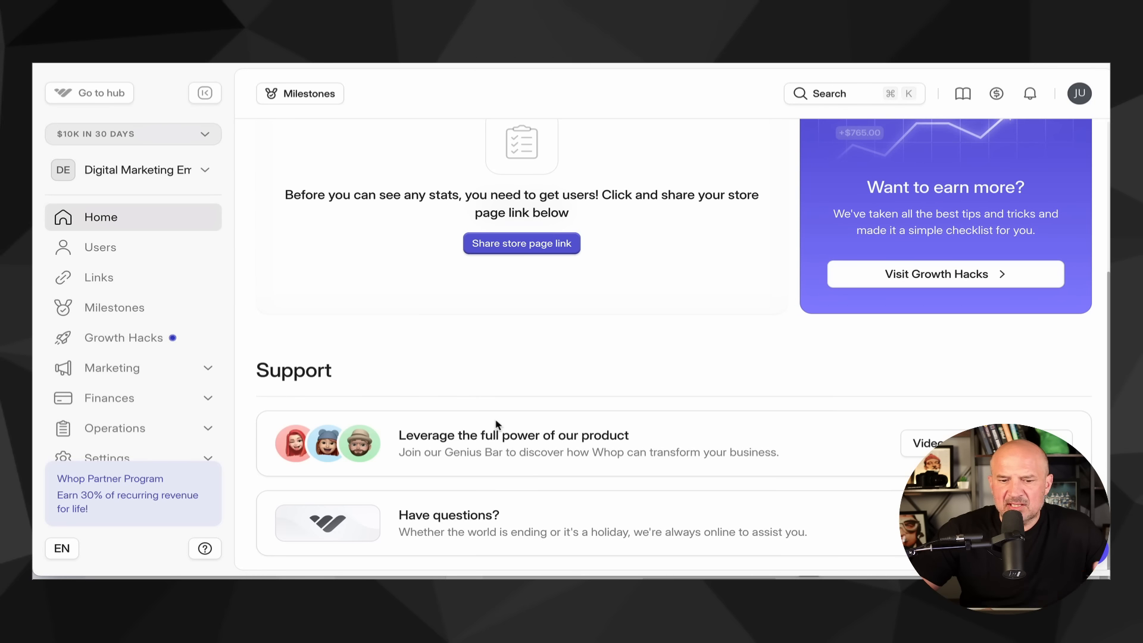
pyautogui.click(113, 248)
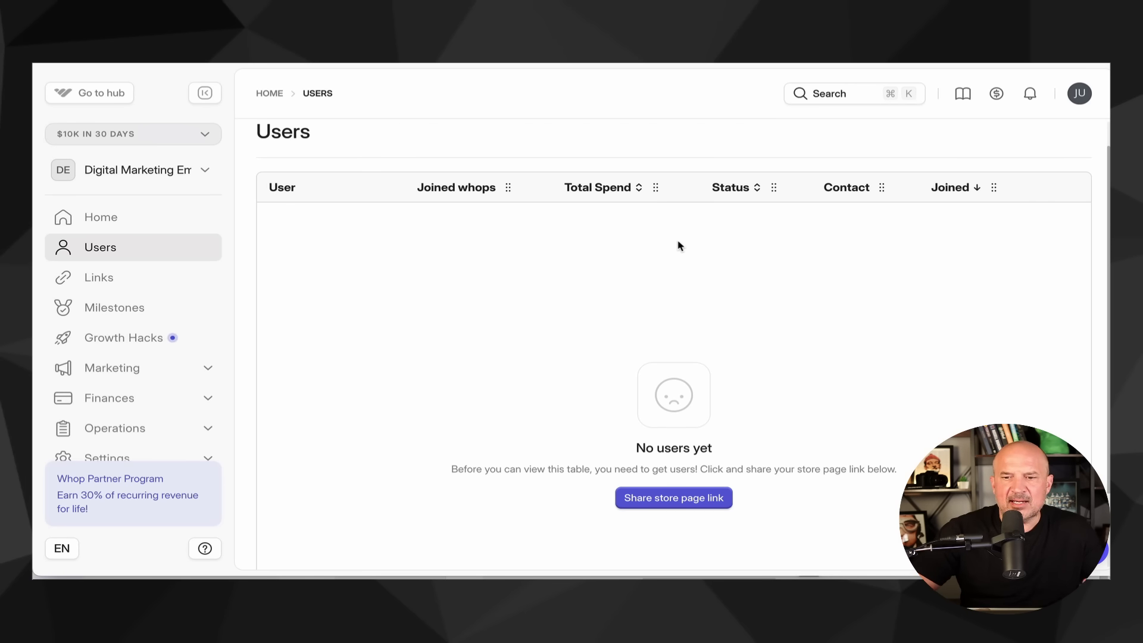
pyautogui.click(159, 279)
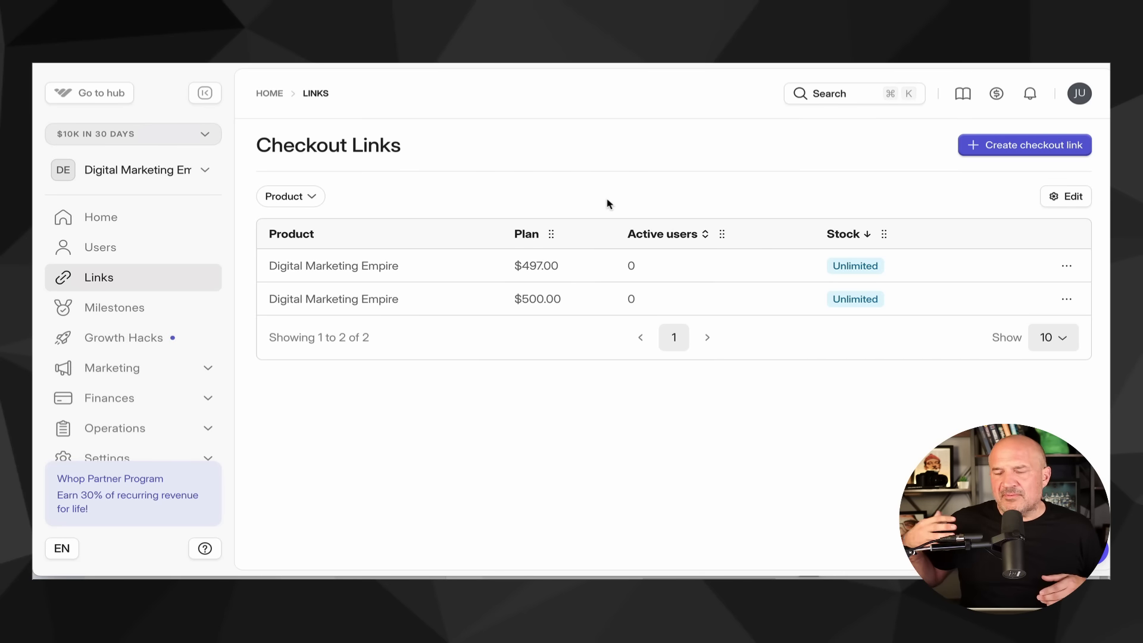
# Open the Milestones page, view the reward for the $10k in 30 days milestone, and review the locked milestones.
pyautogui.moveTo(921, 297)
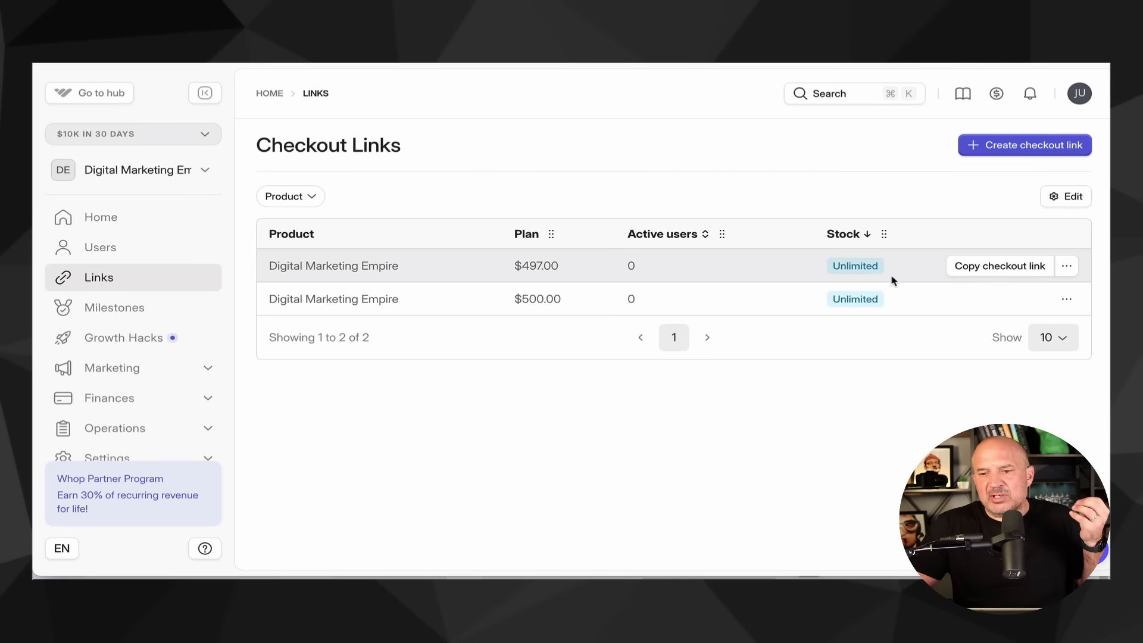
pyautogui.moveTo(964, 303)
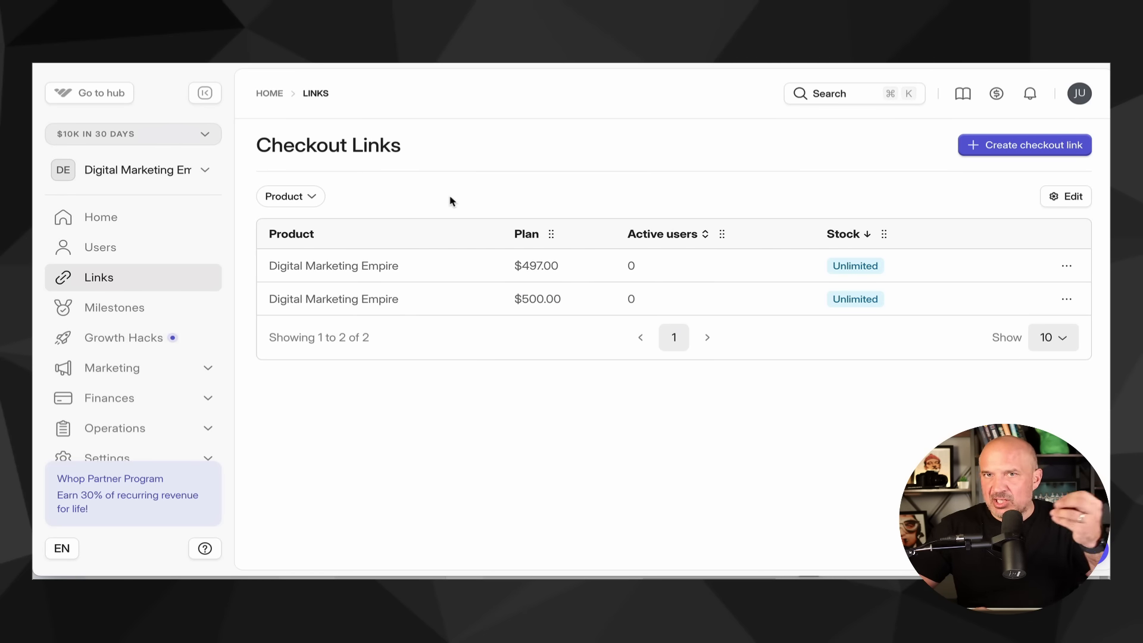
pyautogui.click(133, 312)
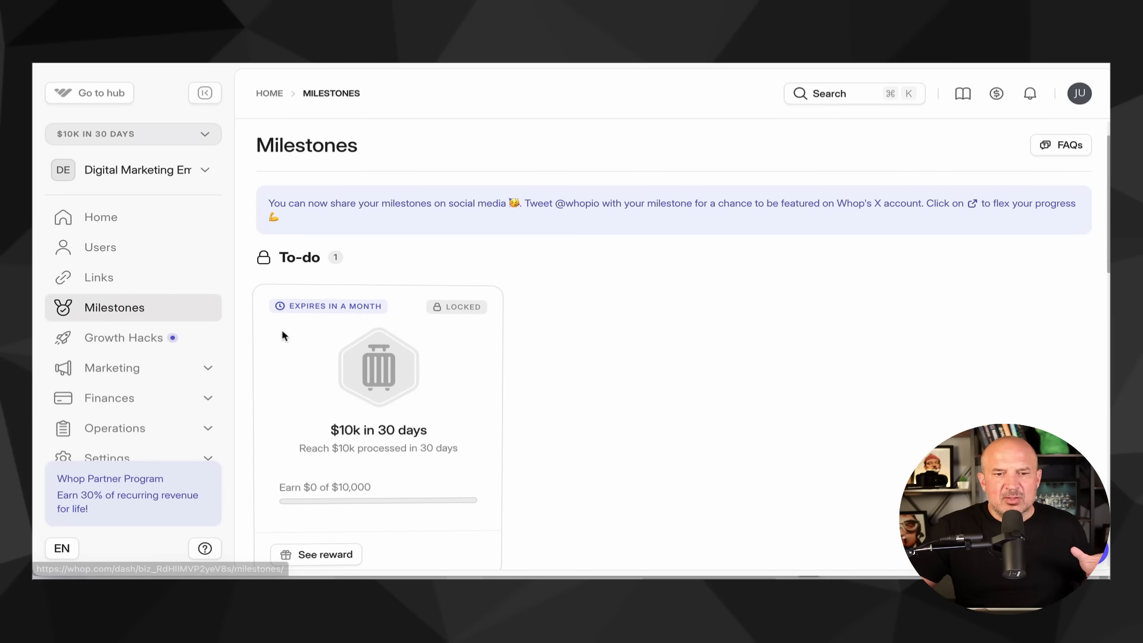
pyautogui.scroll(-1, 441, 390)
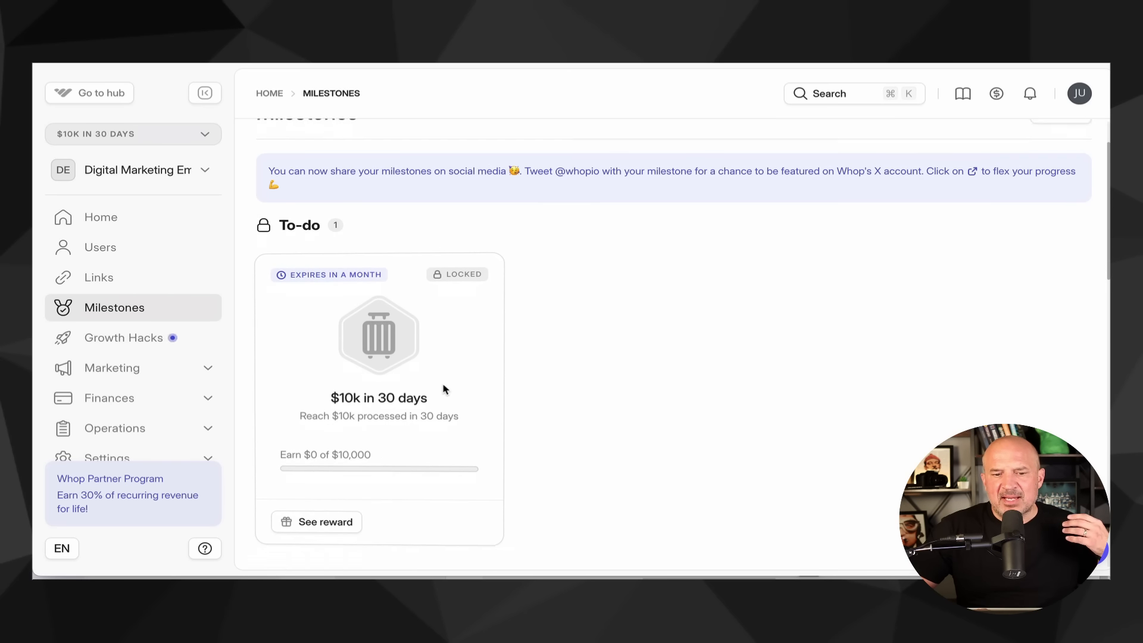
pyautogui.click(327, 505)
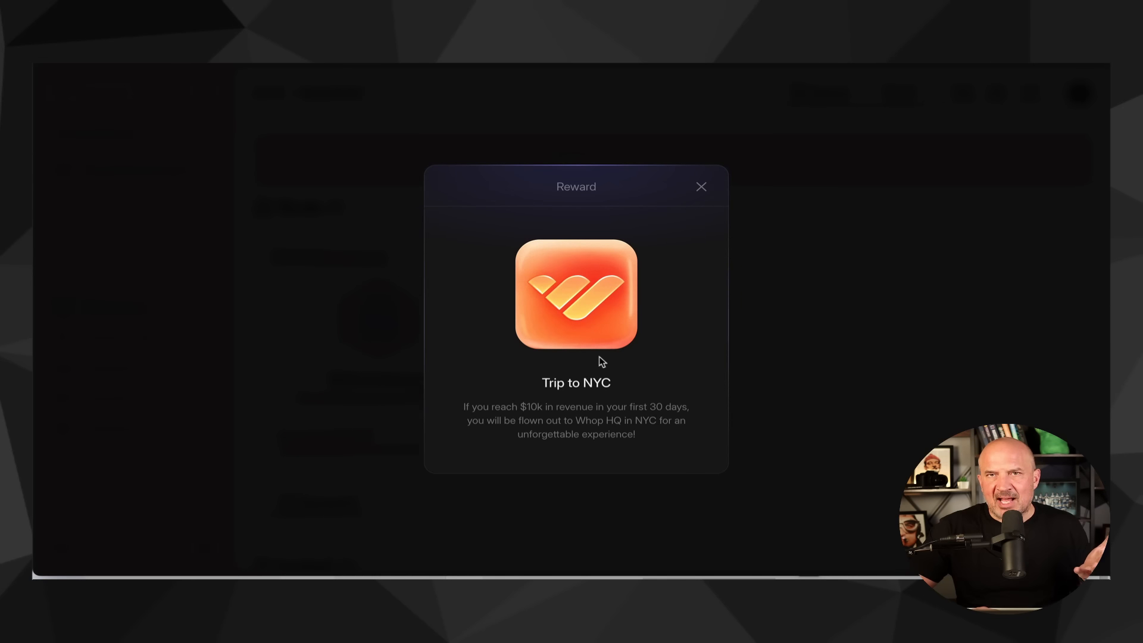
pyautogui.click(700, 186)
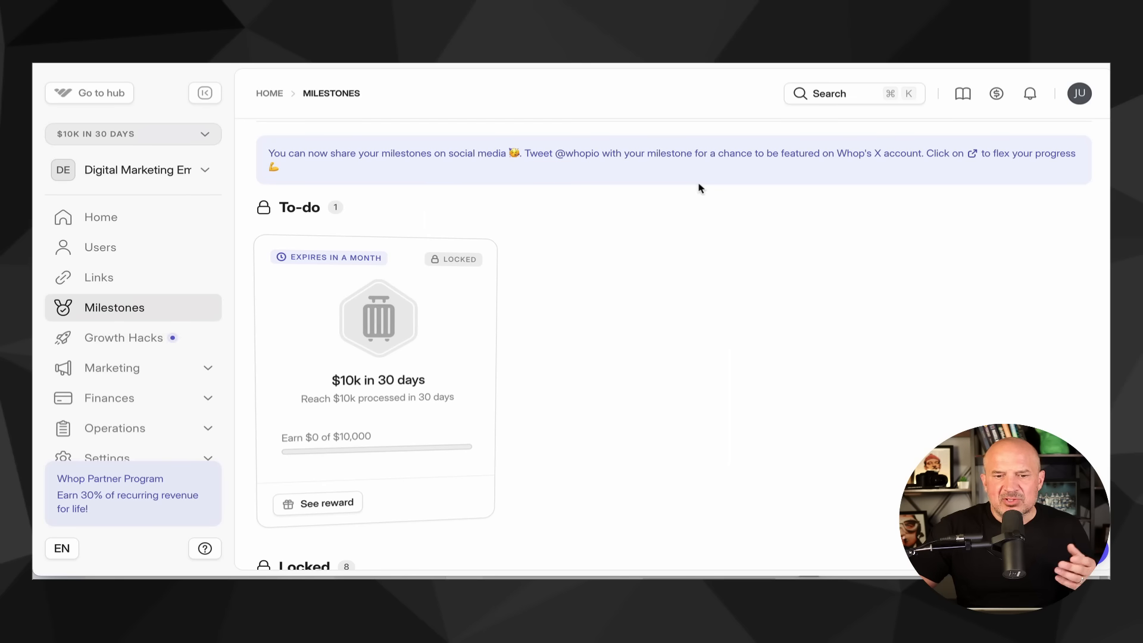
pyautogui.scroll(-5, 506, 365)
pyautogui.scroll(-5, 506, 365)
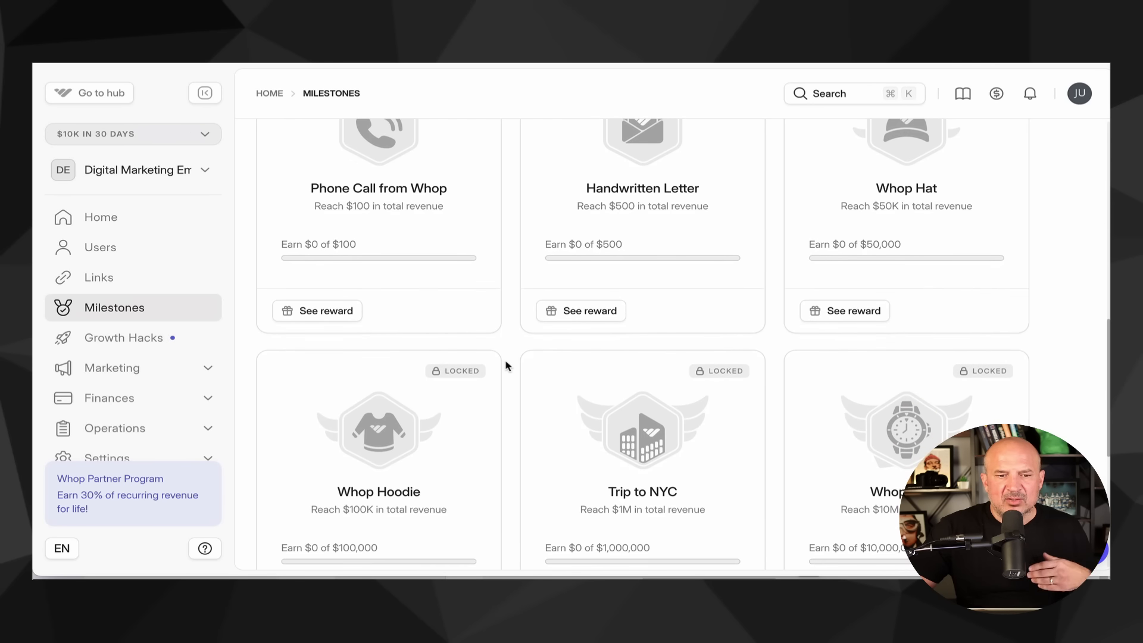
# Open the Affiliates page in the marketing section, start an affiliate invitation and check its user field.
pyautogui.click(194, 377)
pyautogui.scroll(-2, 190, 375)
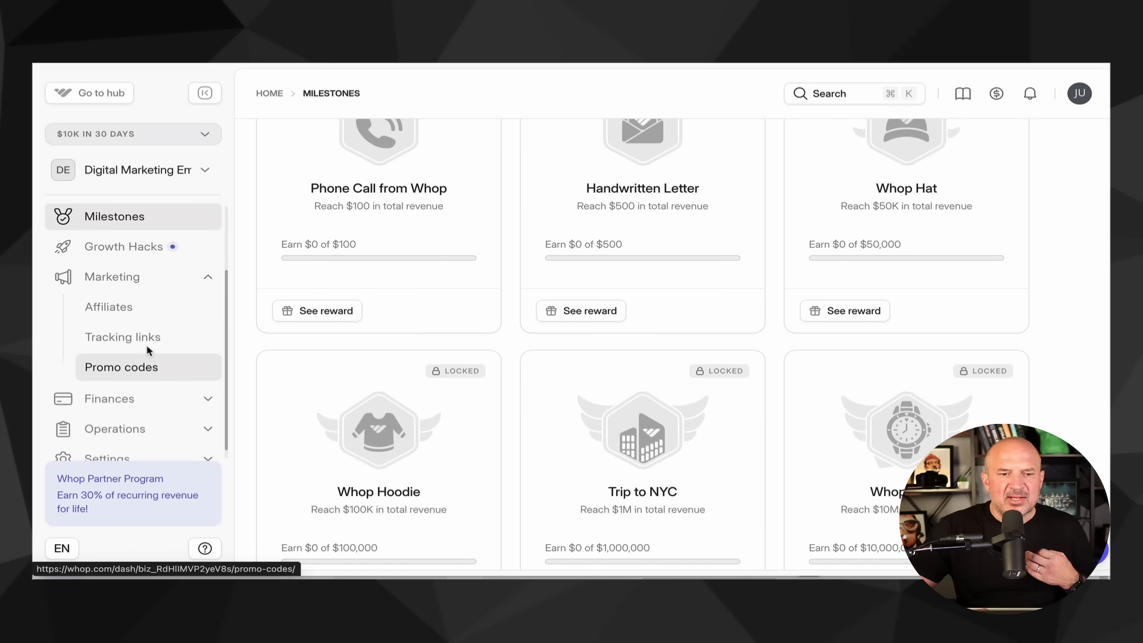
pyautogui.click(121, 312)
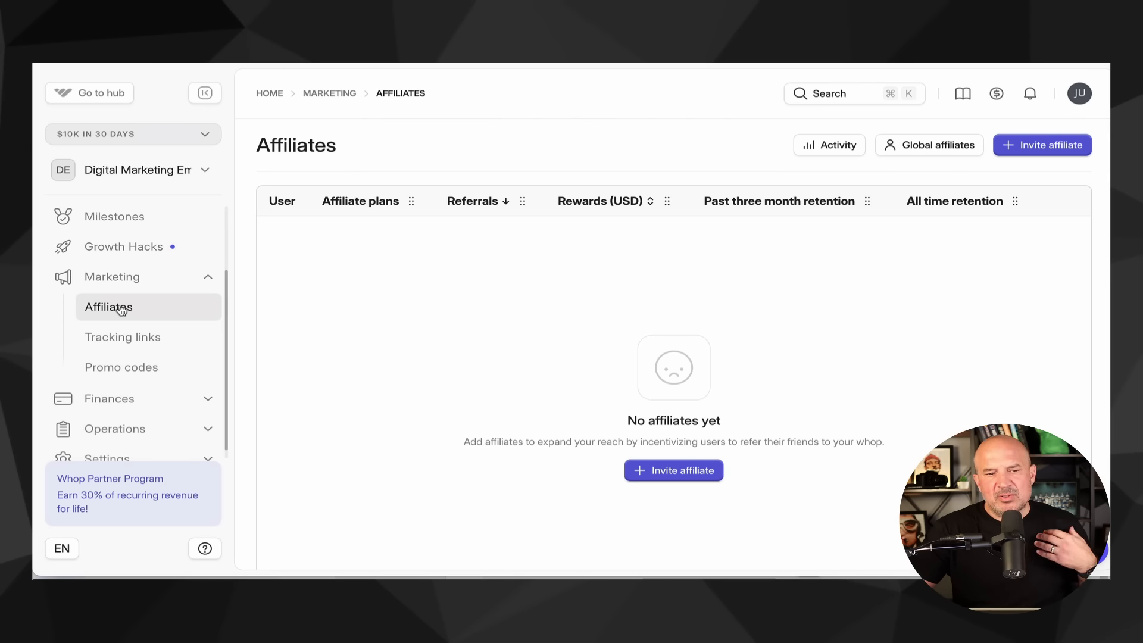
pyautogui.click(685, 472)
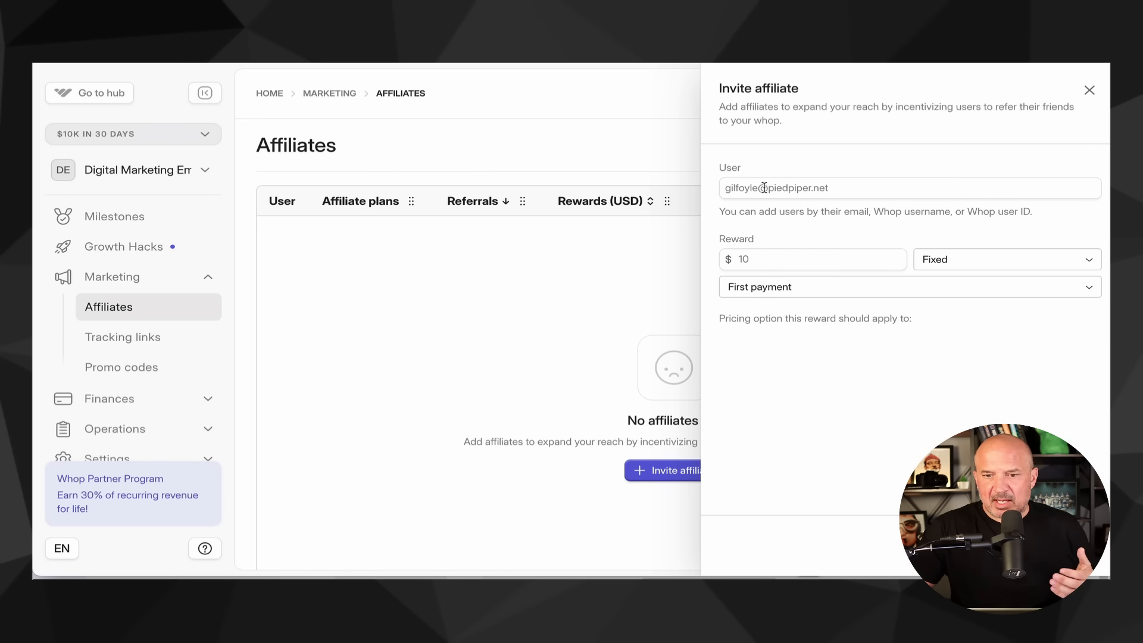
pyautogui.click(743, 188)
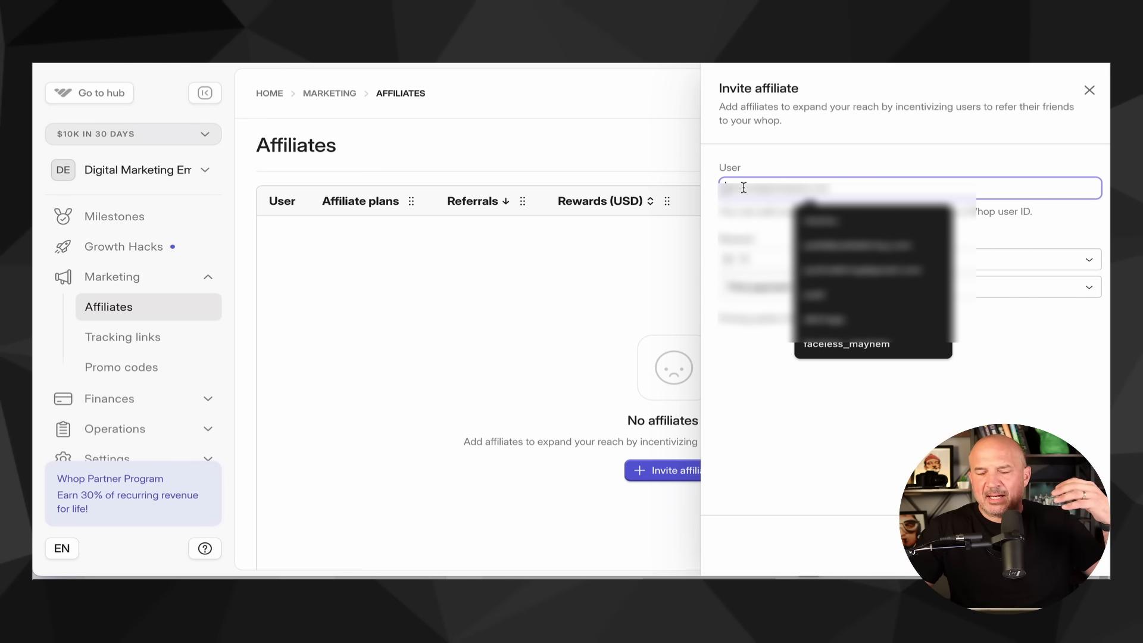
pyautogui.click(798, 238)
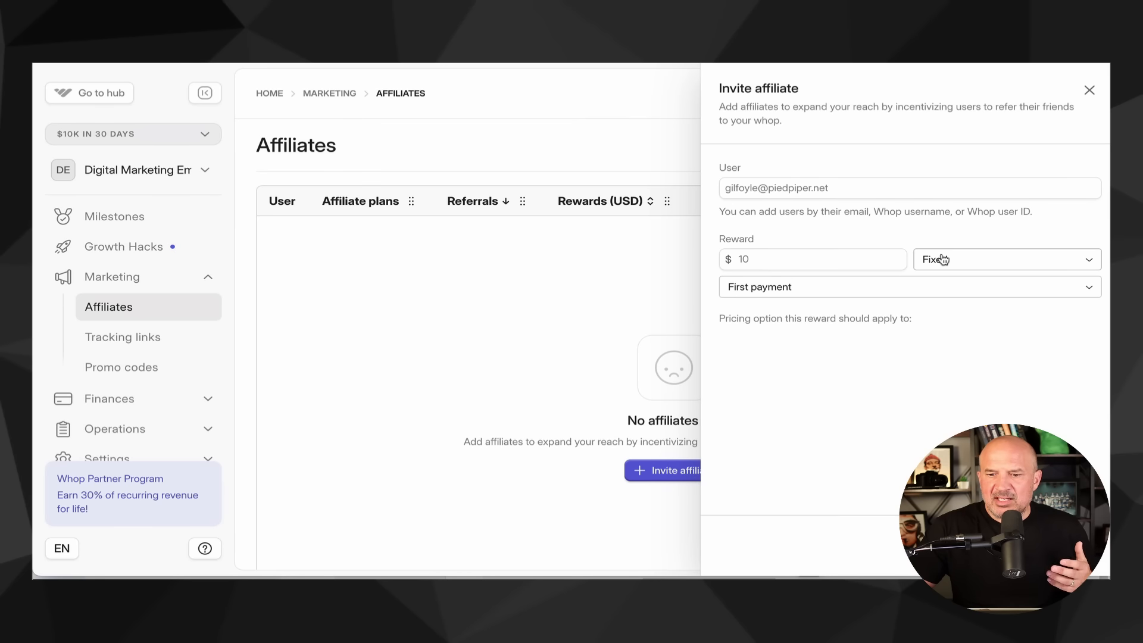
# Try the Percent reward type, check the reward's payment options, and close the affiliate invitation without sending it.
pyautogui.click(940, 258)
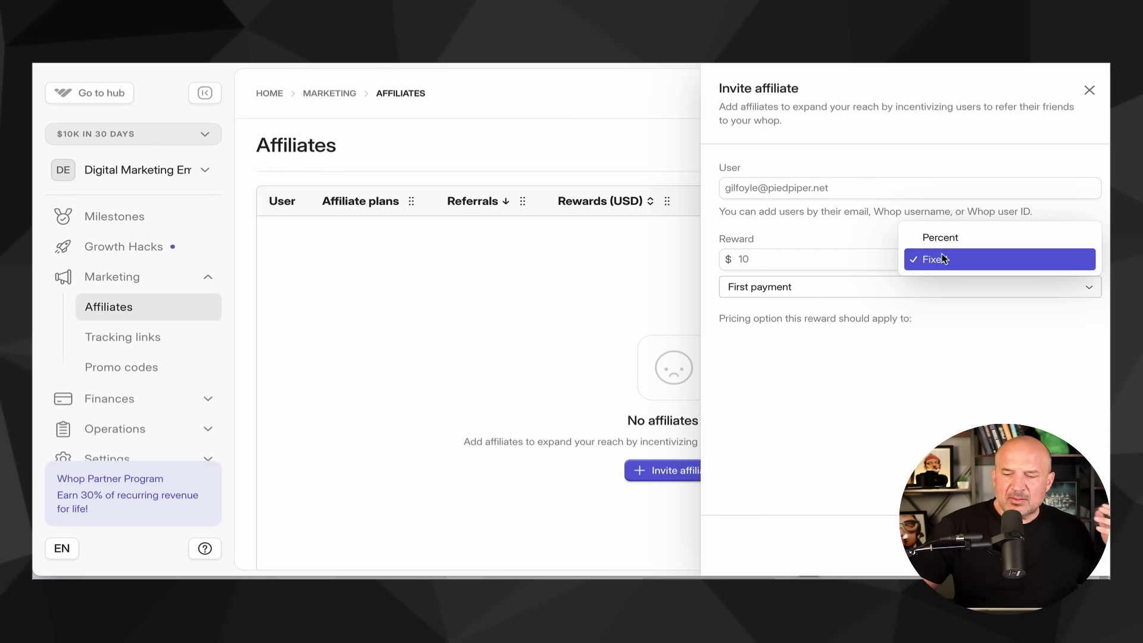
pyautogui.click(949, 239)
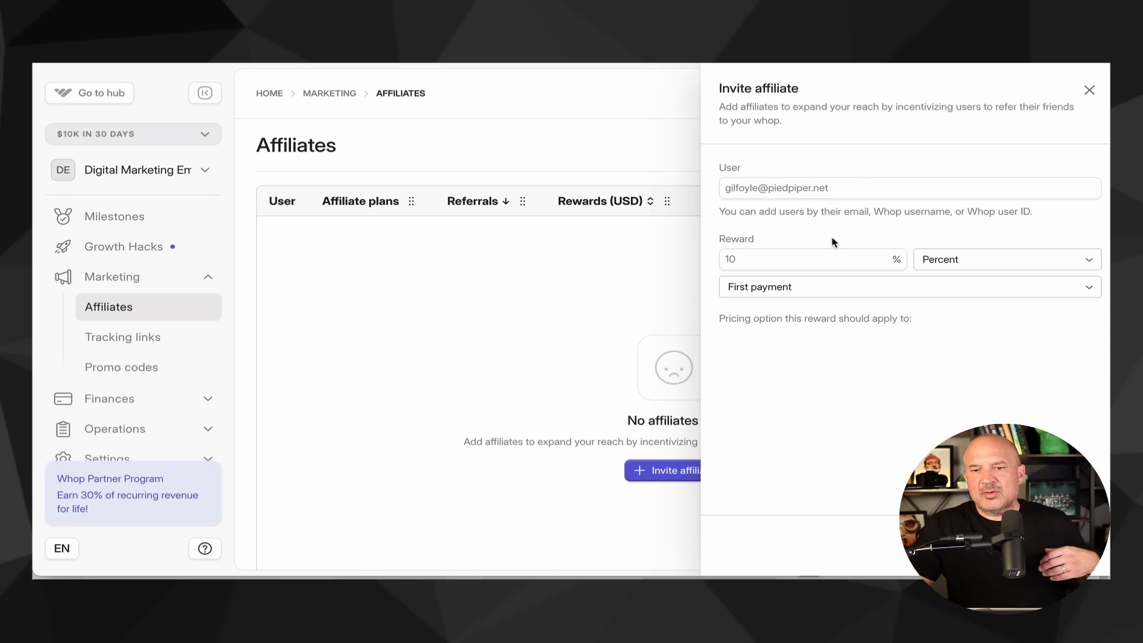
pyautogui.click(825, 287)
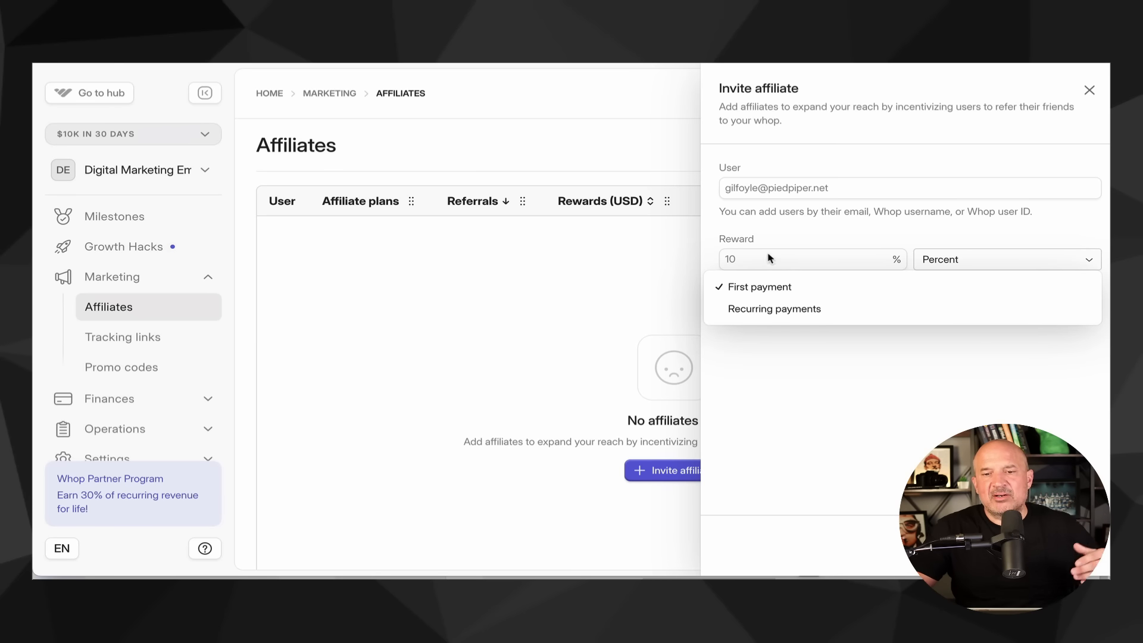
pyautogui.click(627, 233)
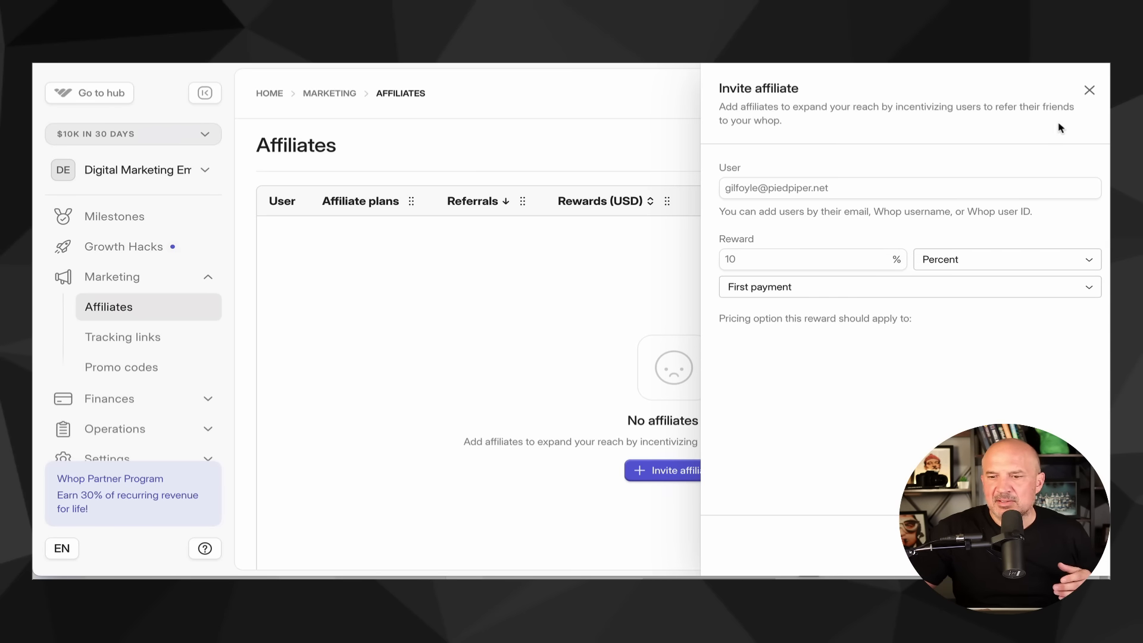
pyautogui.click(1089, 90)
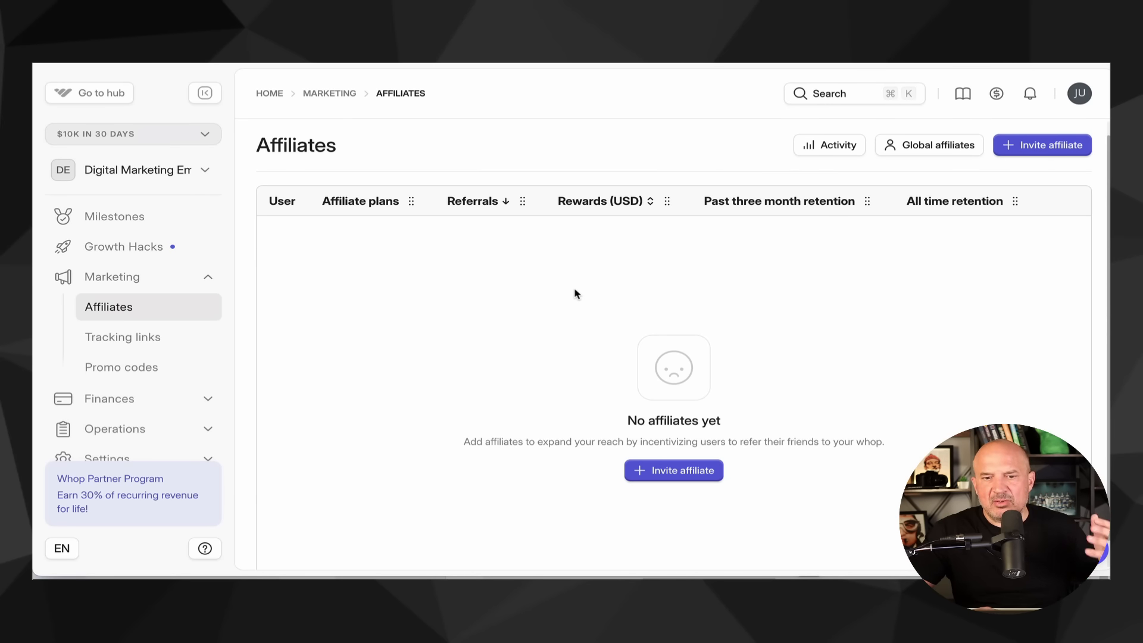
# Review the Tracking links and Promo codes pages, and expand the Finances section of the dashboard.
pyautogui.click(175, 349)
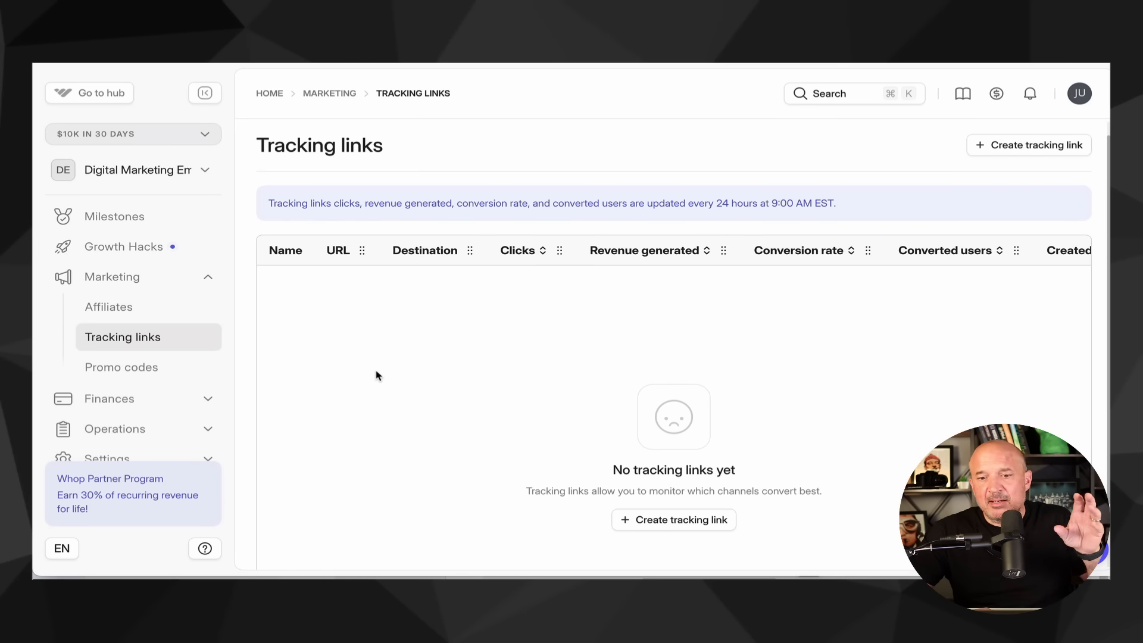
pyautogui.scroll(-1, 149, 317)
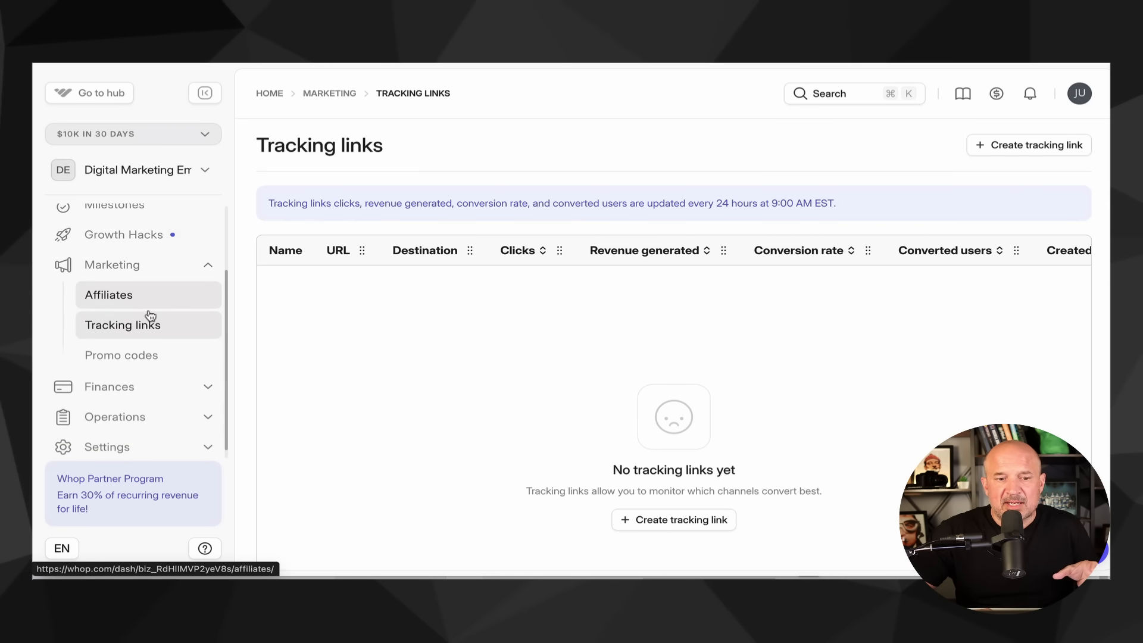
pyautogui.click(149, 355)
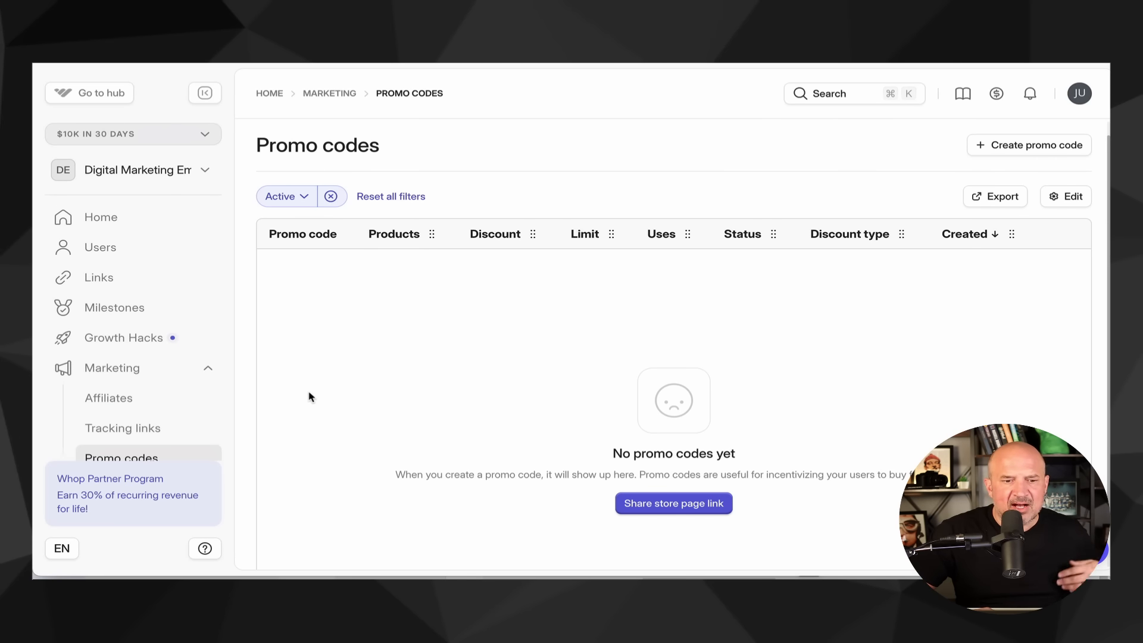
pyautogui.scroll(-3, 198, 414)
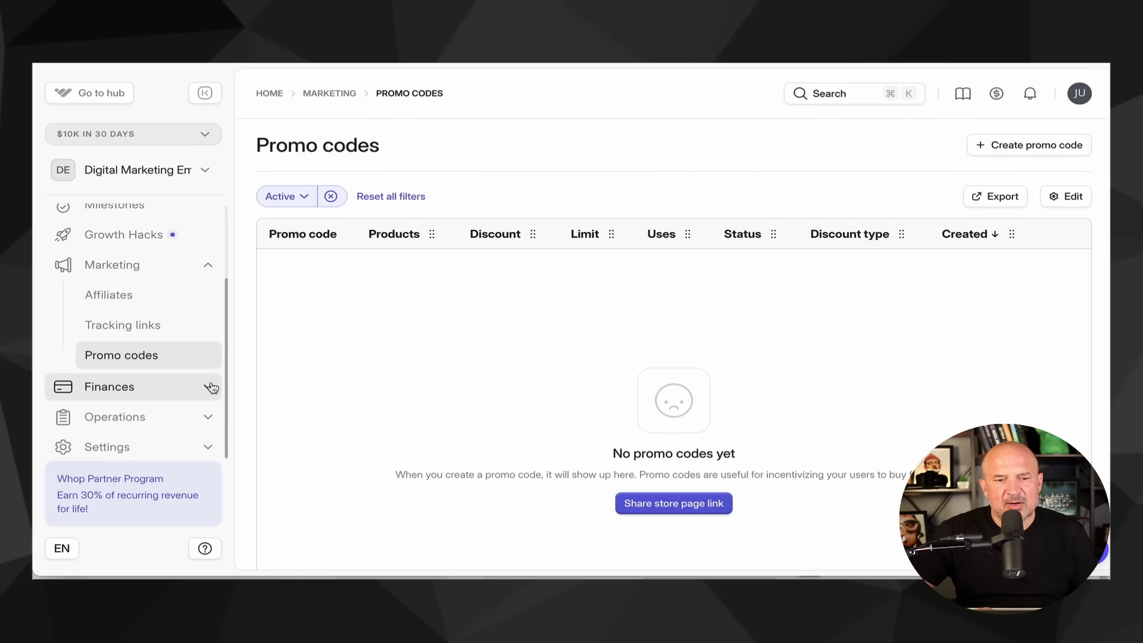
pyautogui.click(208, 387)
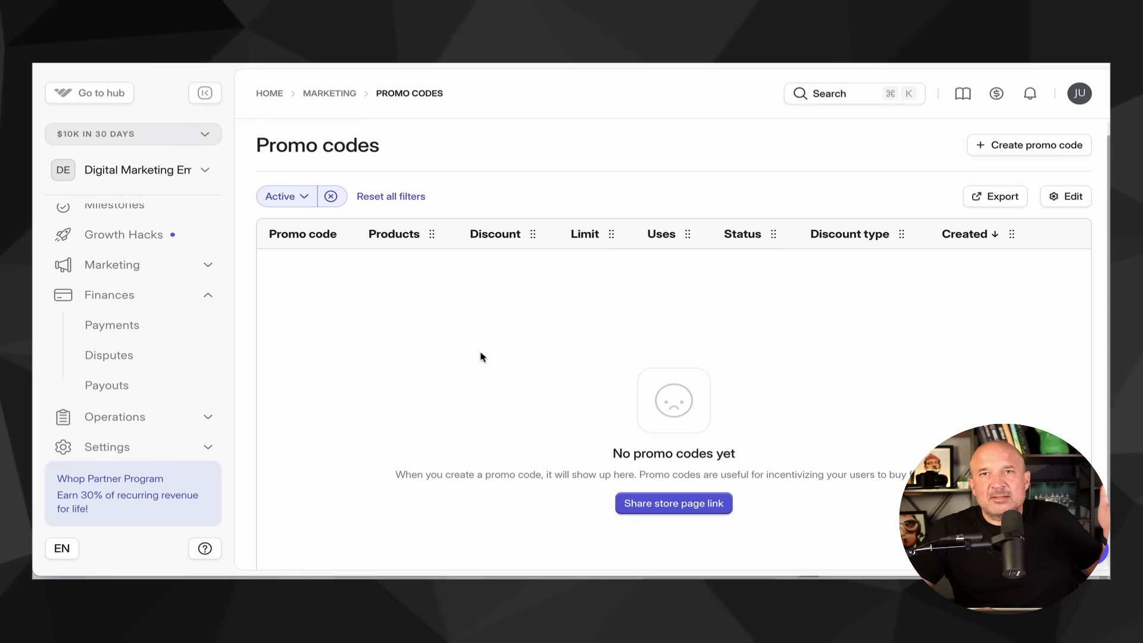
# Copy the link to the whop from its overview page.
pyautogui.scroll(3, 212, 365)
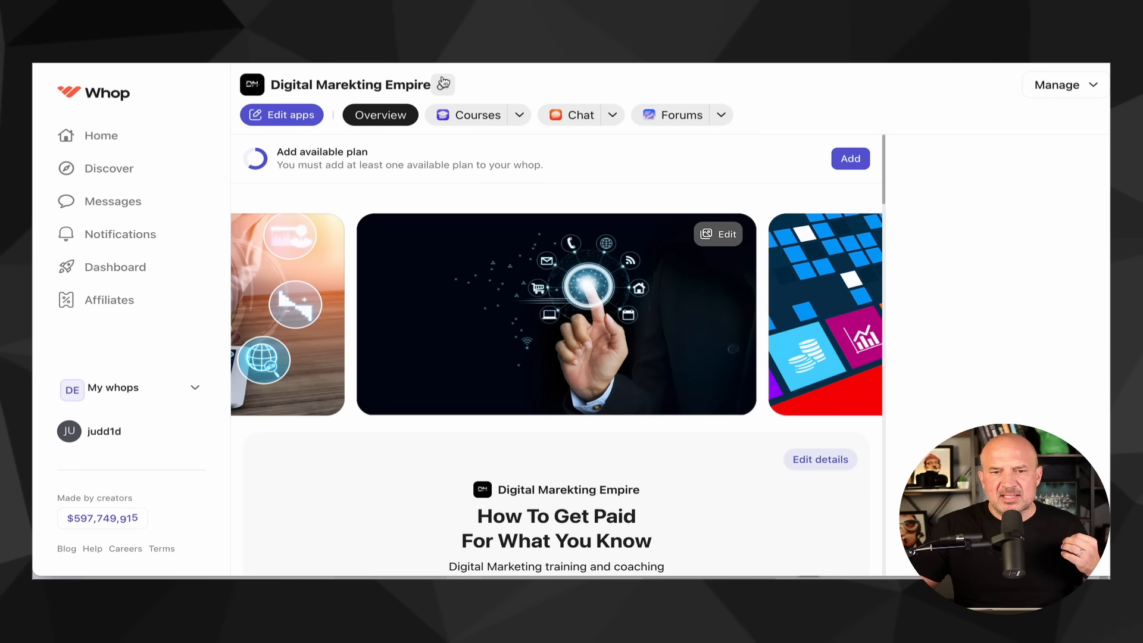
pyautogui.click(443, 85)
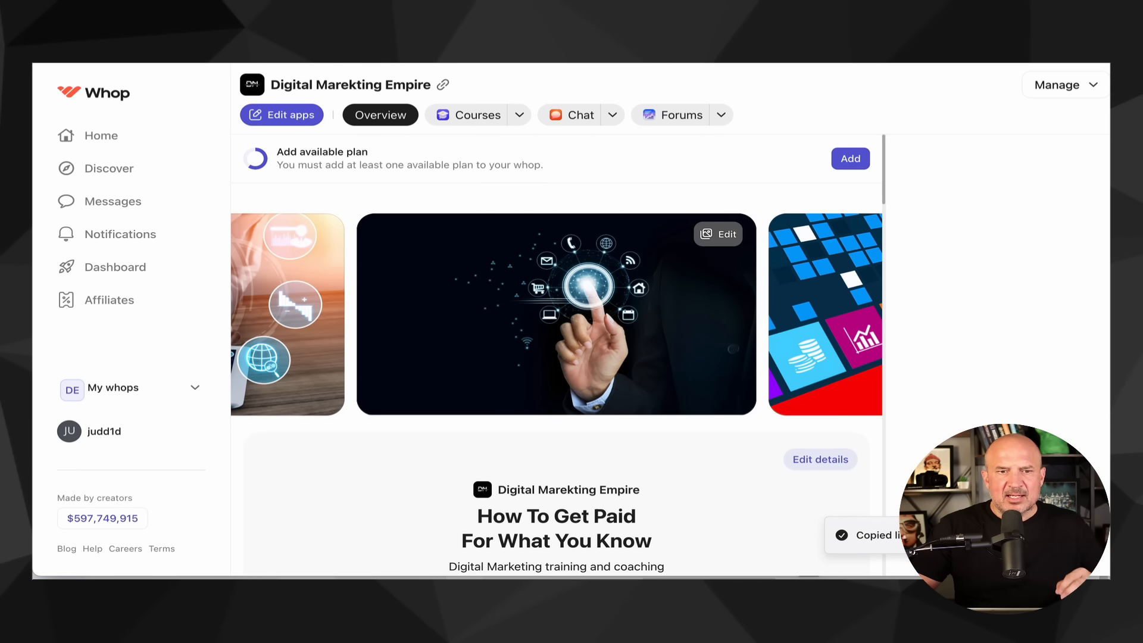
pyautogui.hotkey('ctrl', 'shift', 'n')
pyautogui.hotkey('ctrl', 'v')
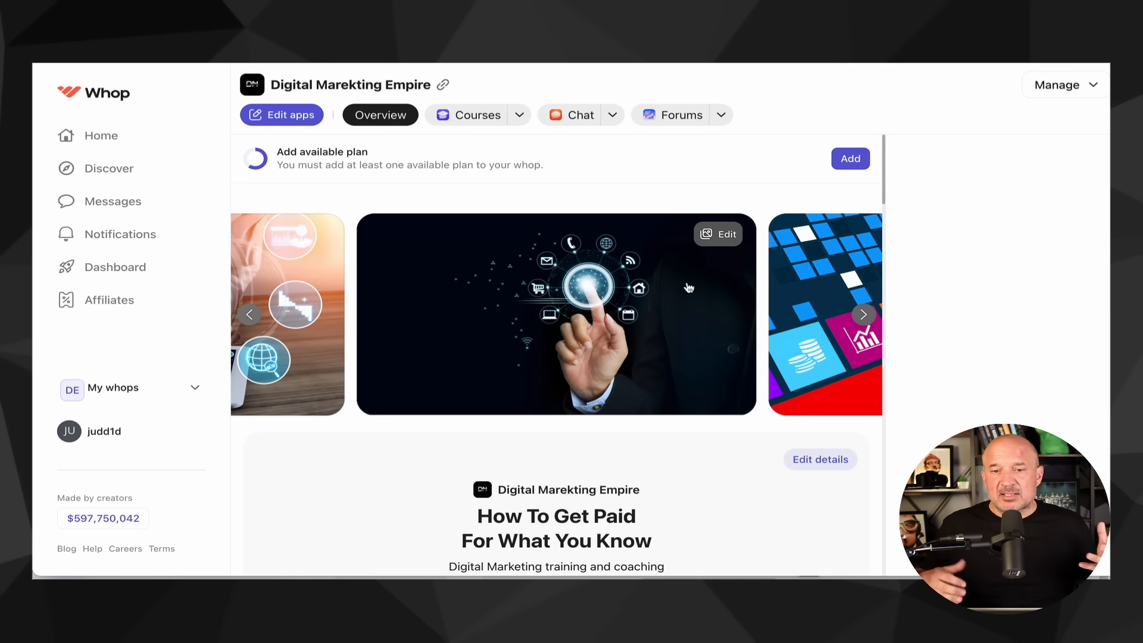
# Review the overview page's details, offers, included apps and creator bio sections.
pyautogui.scroll(-8, 558, 333)
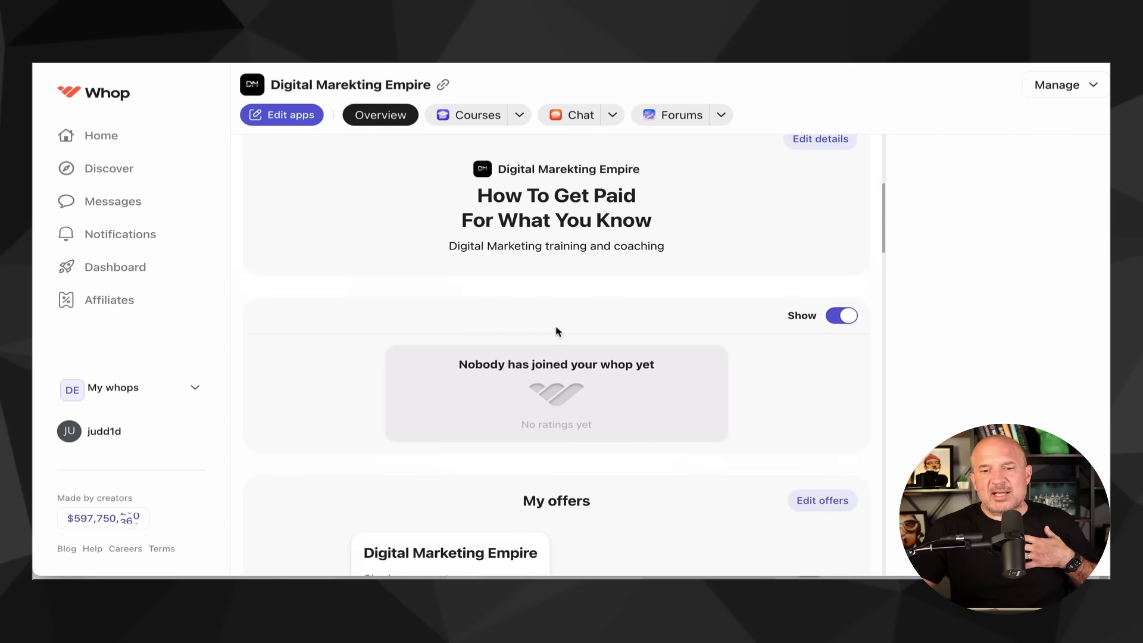
pyautogui.scroll(-10, 558, 332)
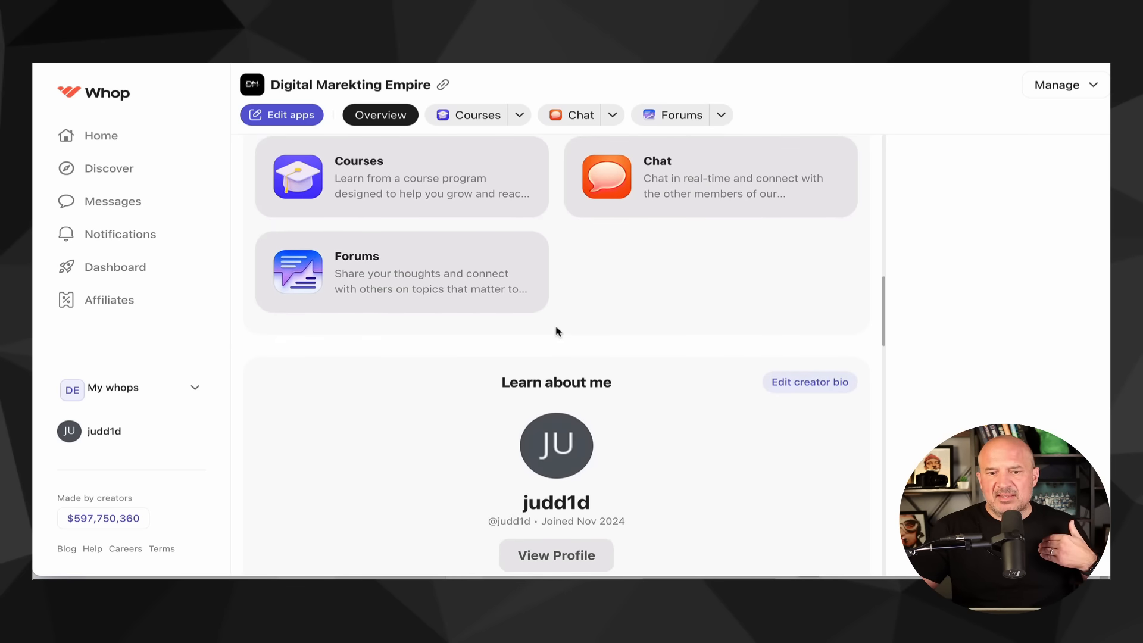
pyautogui.scroll(8, 630, 252)
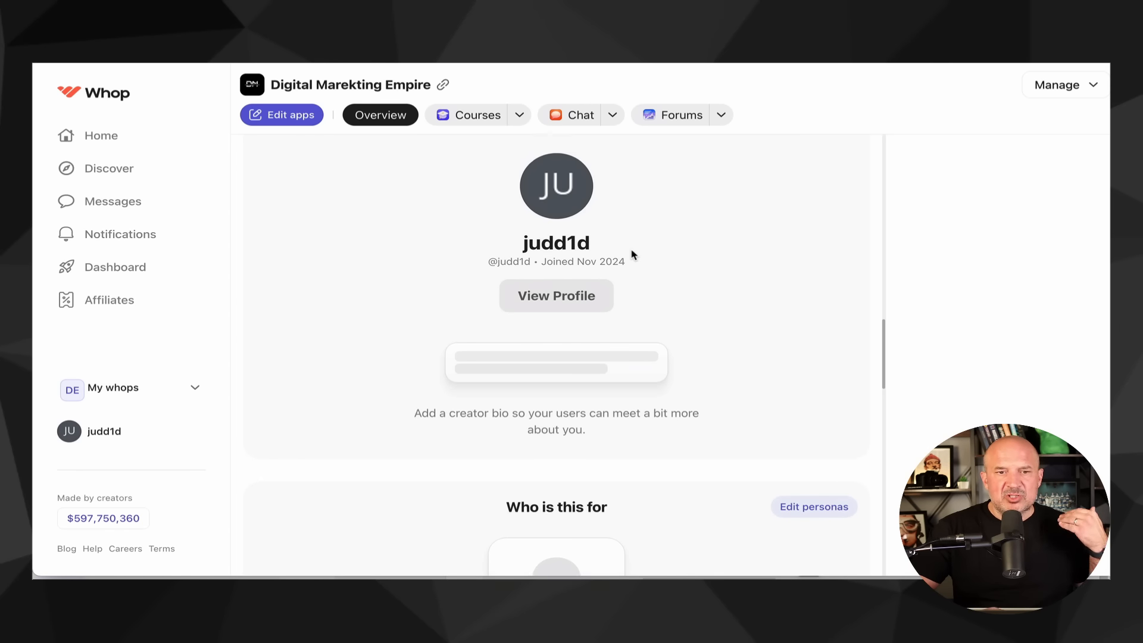
pyautogui.scroll(10, 558, 358)
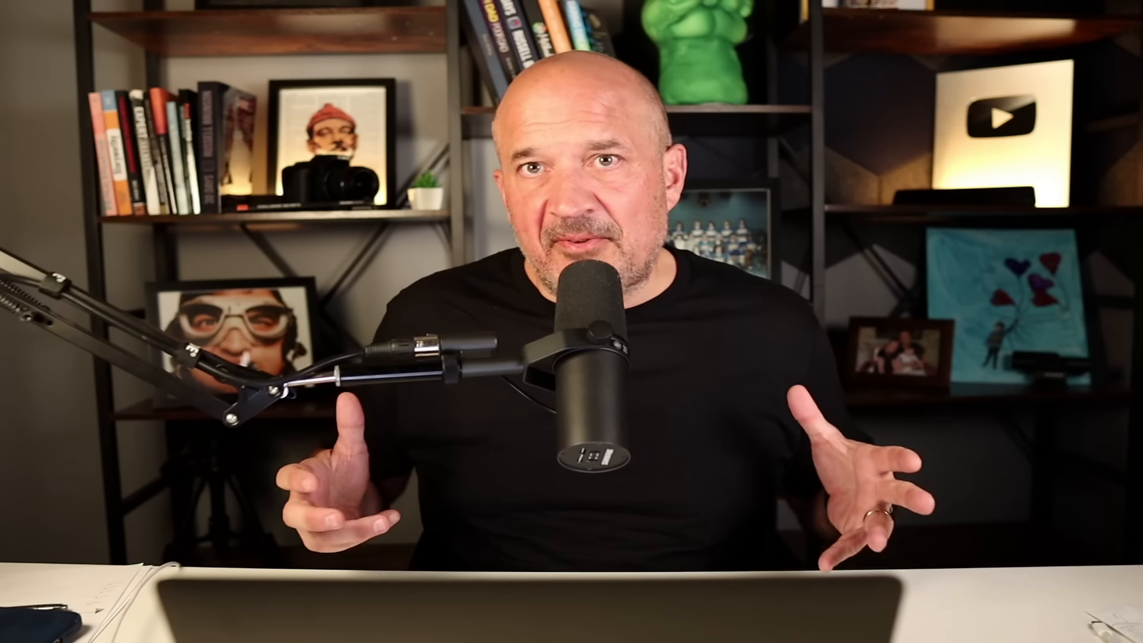